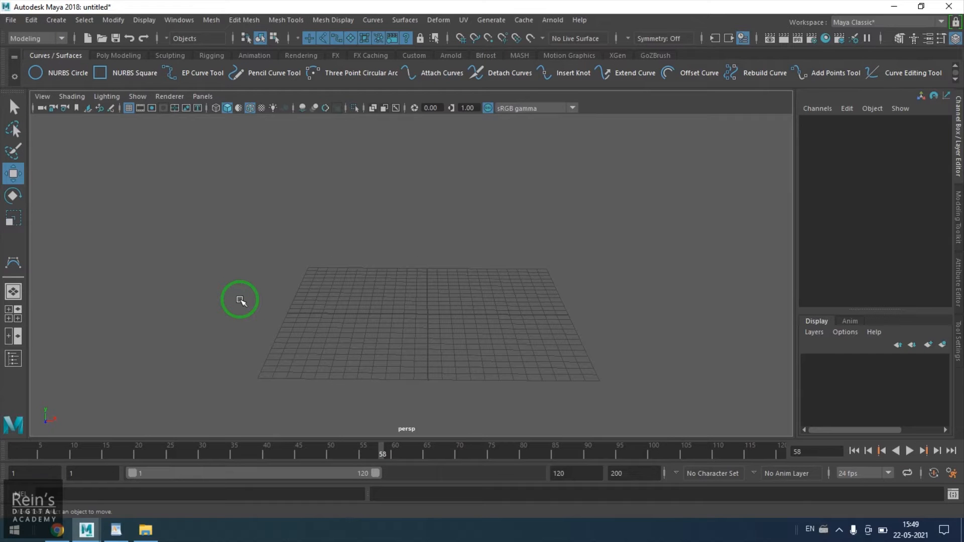
# Reach the Extrude Options dialog from the Surfaces menu.
pyautogui.click(404, 19)
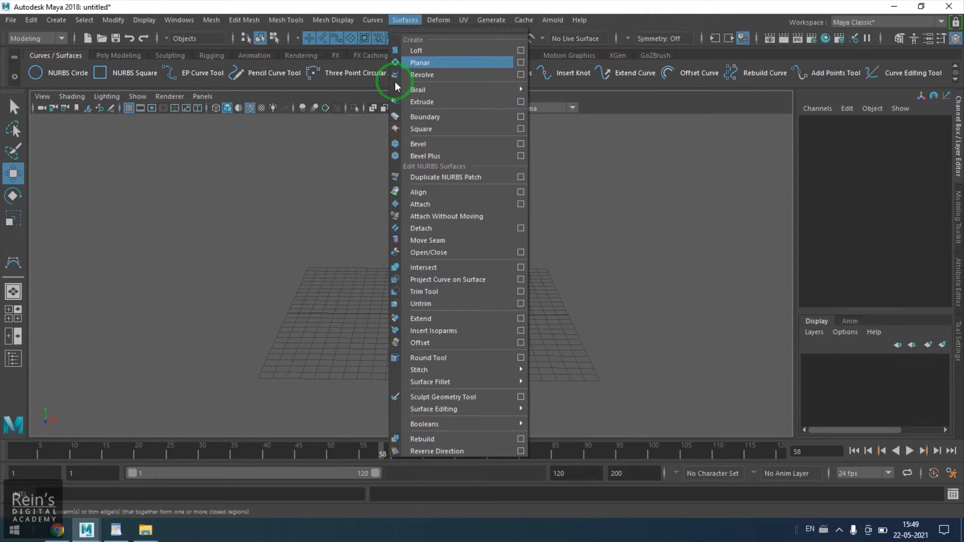
pyautogui.click(521, 102)
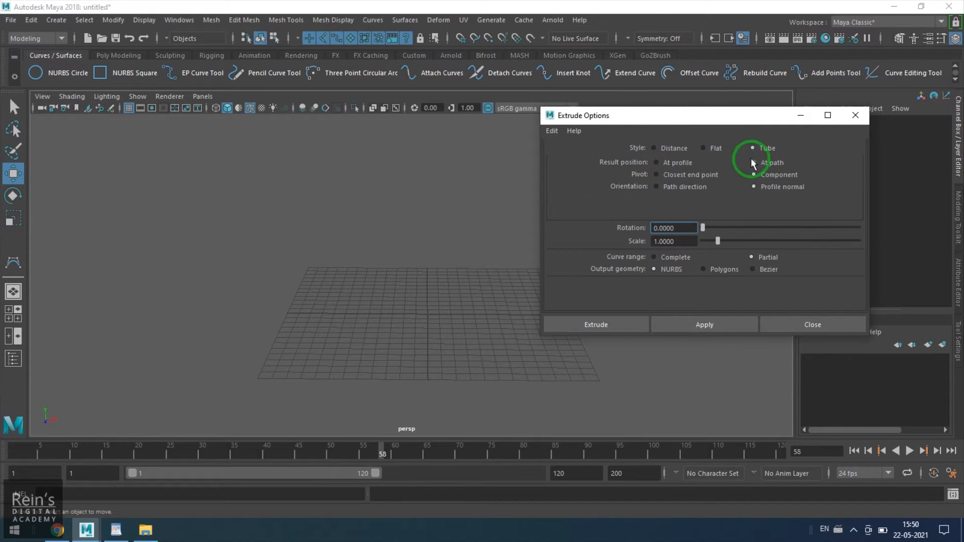
# Create a NURBS circle at the origin and extrude it by distance into an open cylinder.
pyautogui.click(675, 150)
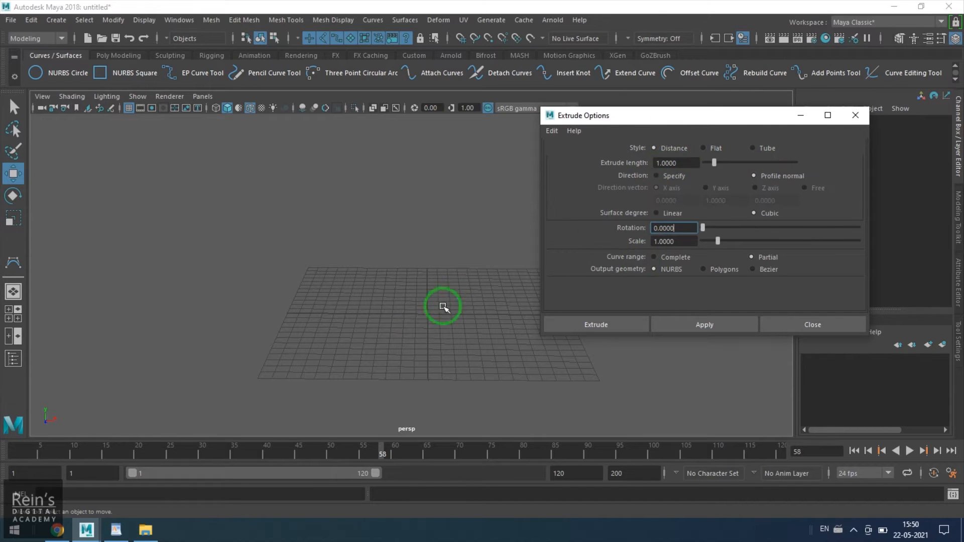
pyautogui.moveTo(442, 308)
pyautogui.keyDown('alt'); pyautogui.mouseDown()
pyautogui.moveTo(411, 280)
pyautogui.moveTo(411, 332)
pyautogui.mouseUp(); pyautogui.keyUp('alt')
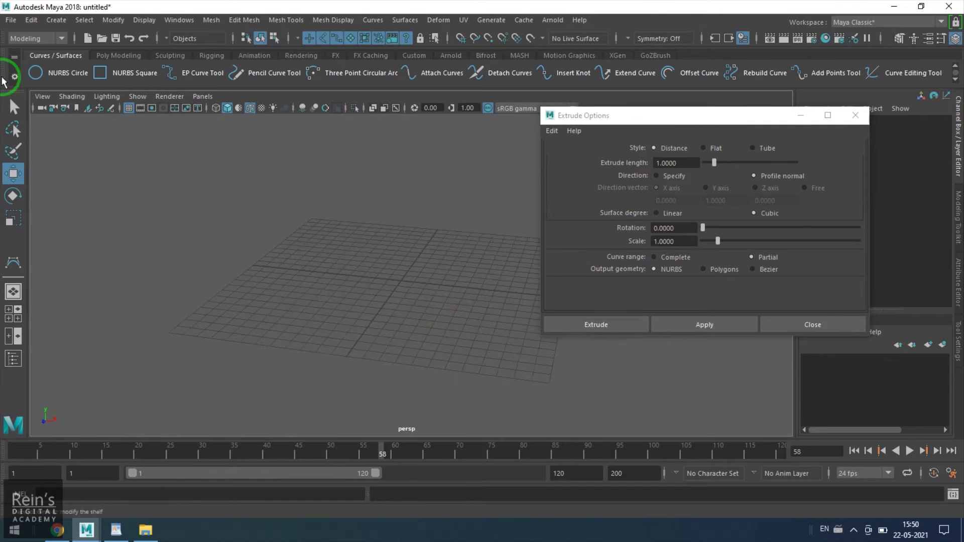
pyautogui.click(36, 73)
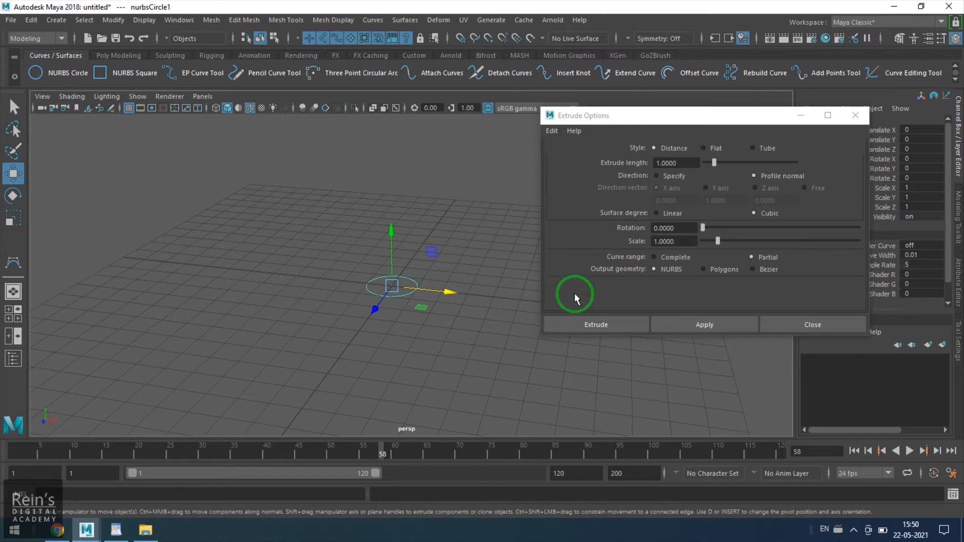
pyautogui.click(580, 321)
pyautogui.scroll(2, 529, 395)
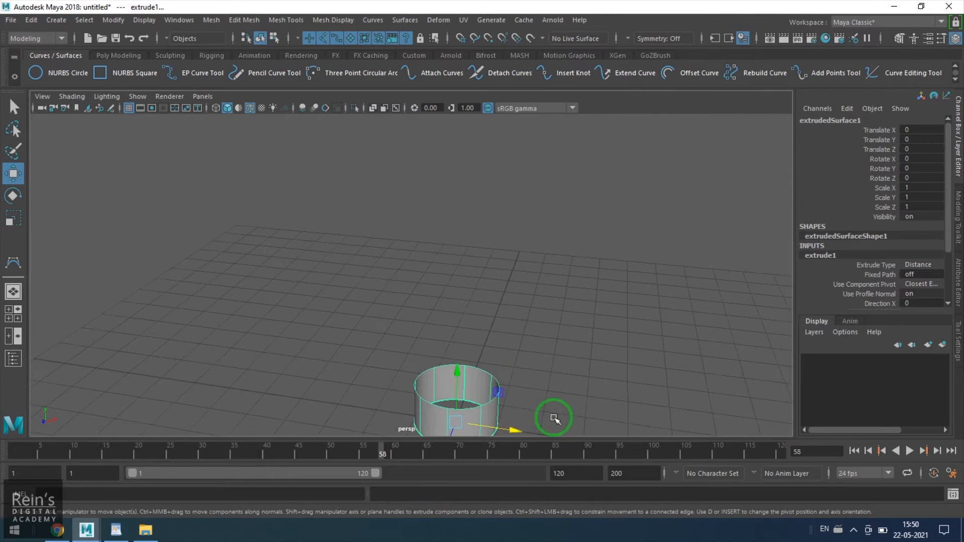
pyautogui.keyDown('alt'); pyautogui.moveTo(553, 415); pyautogui.dragTo(521, 362, button='middle'); pyautogui.keyUp('alt')
pyautogui.scroll(2, 521, 362)
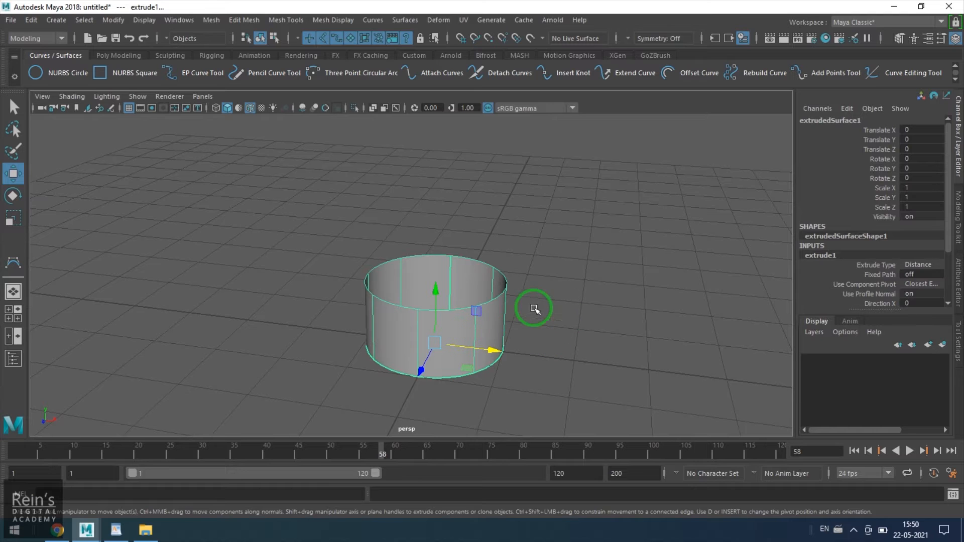
pyautogui.scroll(-2, 901, 265)
pyautogui.write('10')
pyautogui.scroll(-2, 901, 265)
# Set the extrusion Length to 10 and twist it with Rotation 1000.
pyautogui.doubleClick(928, 265)
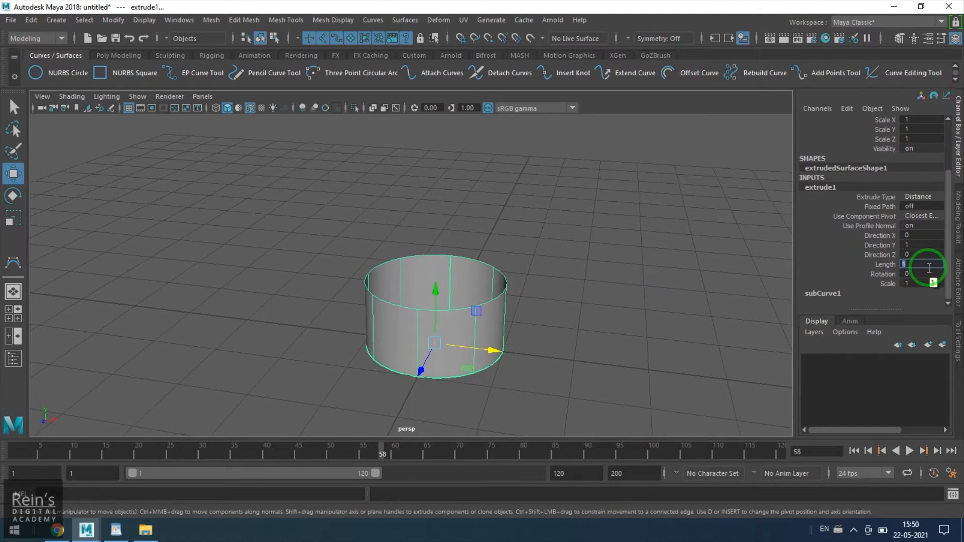
pyautogui.press('Return')
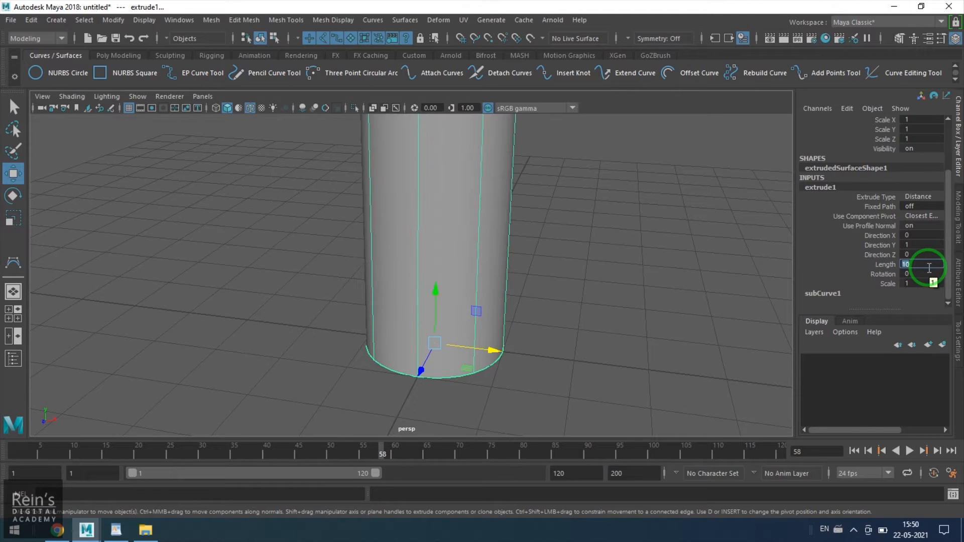
pyautogui.scroll(-3, 562, 222)
pyautogui.moveTo(563, 222)
pyautogui.keyDown('alt'); pyautogui.mouseDown()
pyautogui.moveTo(422, 284)
pyautogui.moveTo(465, 254)
pyautogui.mouseUp(); pyautogui.keyUp('alt')
pyautogui.scroll(2, 483, 275)
pyautogui.scroll(1, 517, 295)
pyautogui.scroll(1, 529, 280)
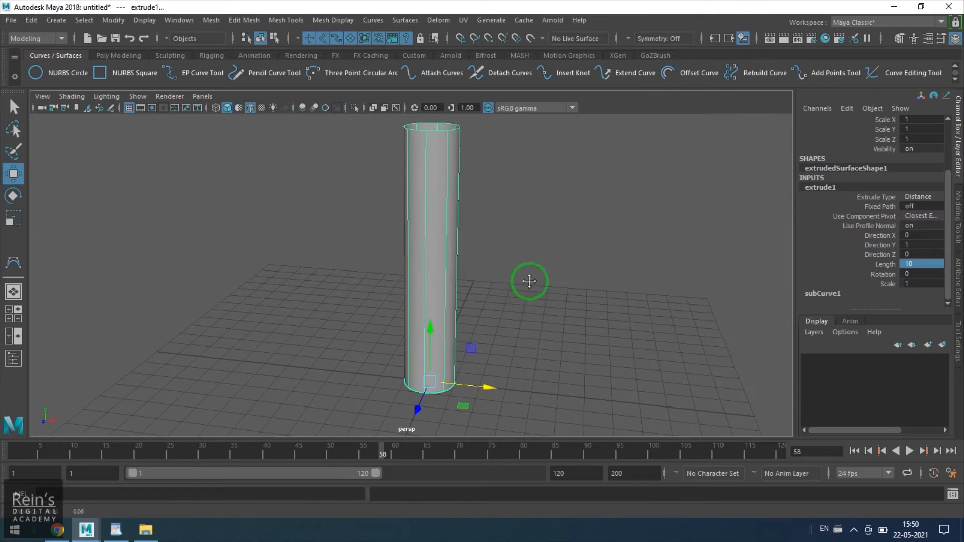
pyautogui.scroll(1, 528, 301)
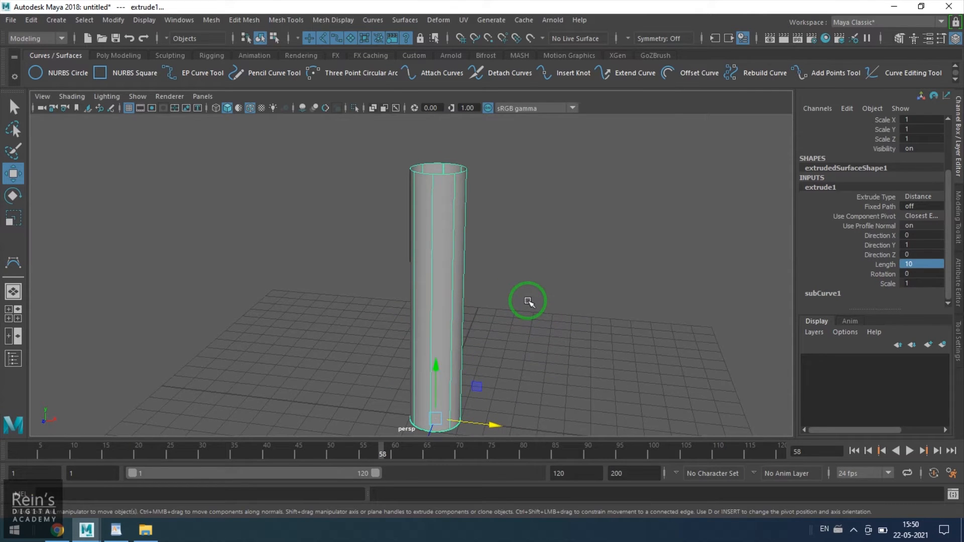
pyautogui.click(885, 273)
pyautogui.moveTo(646, 314)
pyautogui.mouseDown(button='middle')
pyautogui.moveTo(570, 313)
pyautogui.moveTo(708, 316)
pyautogui.moveTo(546, 318)
pyautogui.moveTo(694, 315)
pyautogui.mouseUp(button='middle')
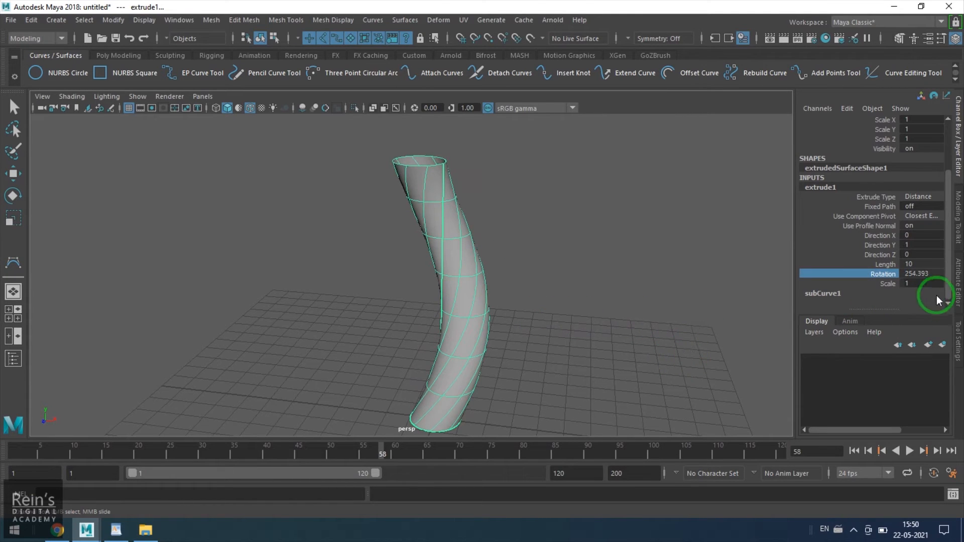
pyautogui.click(933, 273)
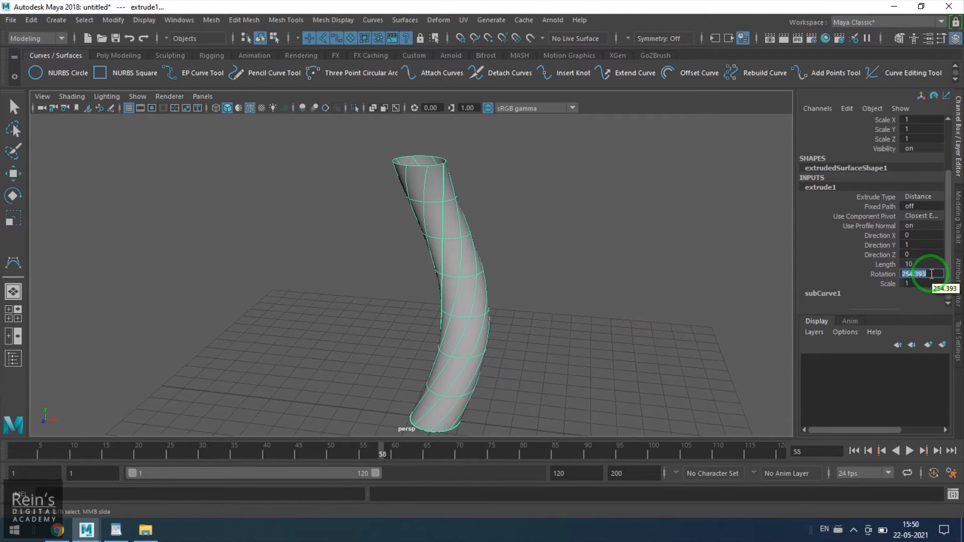
pyautogui.write('1000')
pyautogui.press('Return')
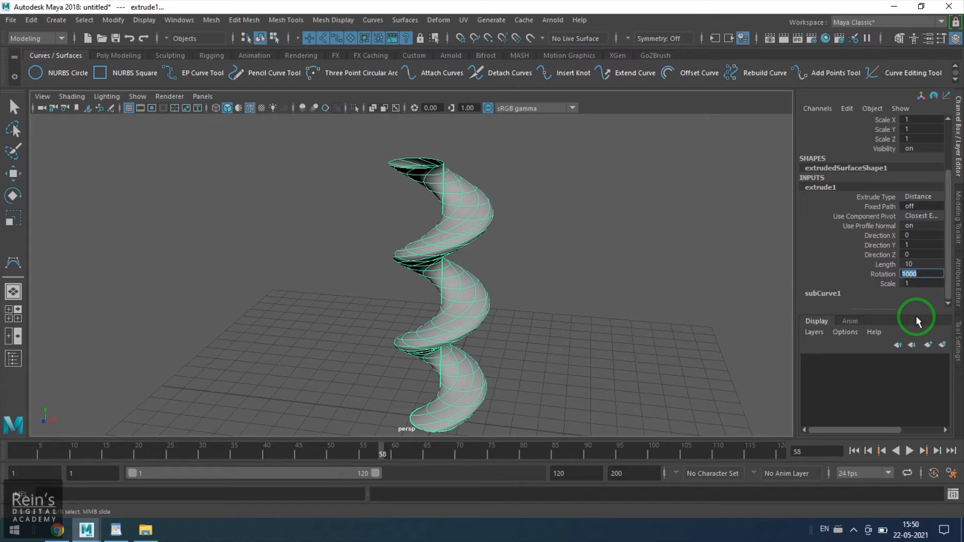
# Experiment with Rotation 0 and a widened Scale, then reset Scale to 1.
pyautogui.click(919, 284)
pyautogui.click(880, 283)
pyautogui.moveTo(482, 274)
pyautogui.mouseDown(button='middle')
pyautogui.moveTo(487, 281)
pyautogui.moveTo(472, 278)
pyautogui.moveTo(498, 288)
pyautogui.mouseUp(button='middle')
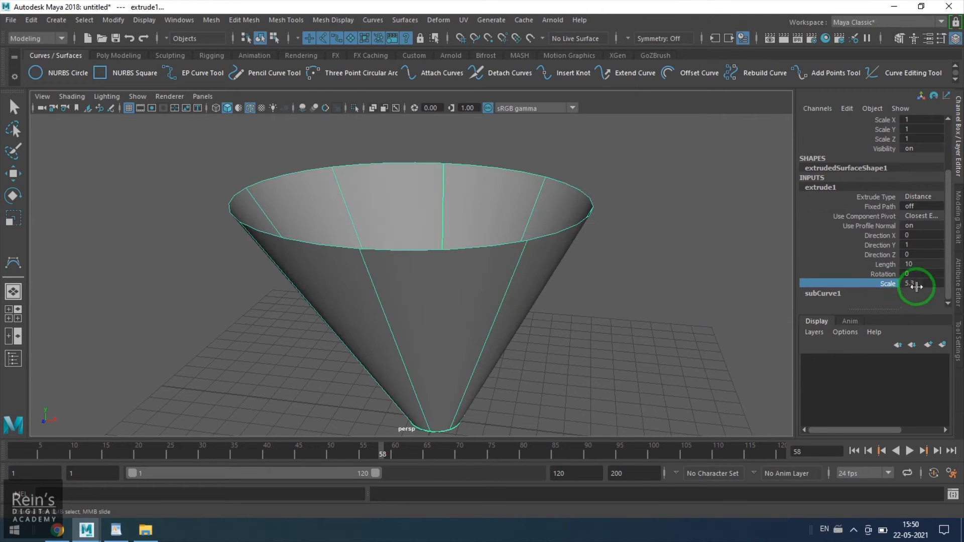
pyautogui.doubleClick(916, 285)
pyautogui.write('1')
pyautogui.press('Return')
# Restore Rotation 1000 and taper the spiral to a point with Scale 0, returning to frame 1.
pyautogui.doubleClick(919, 274)
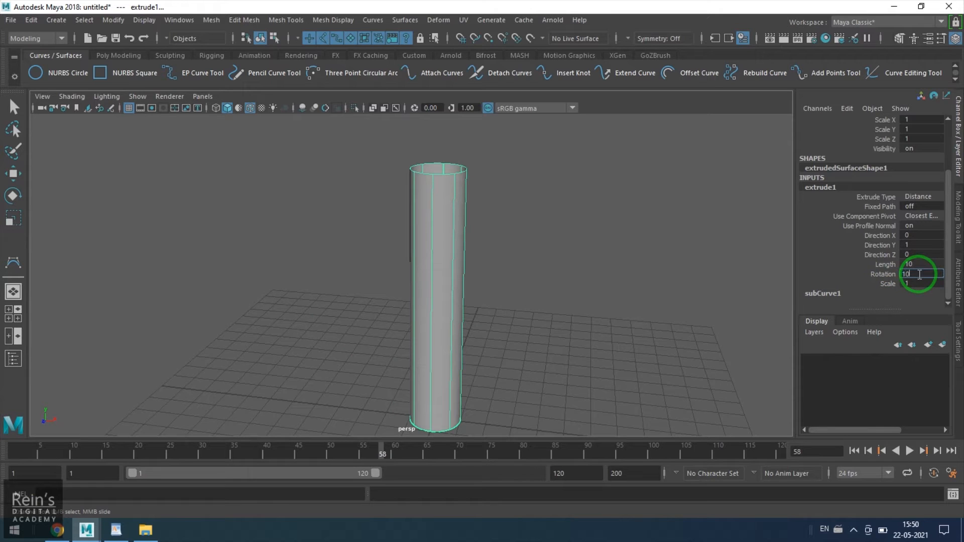
pyautogui.write('00')
pyautogui.press('Return')
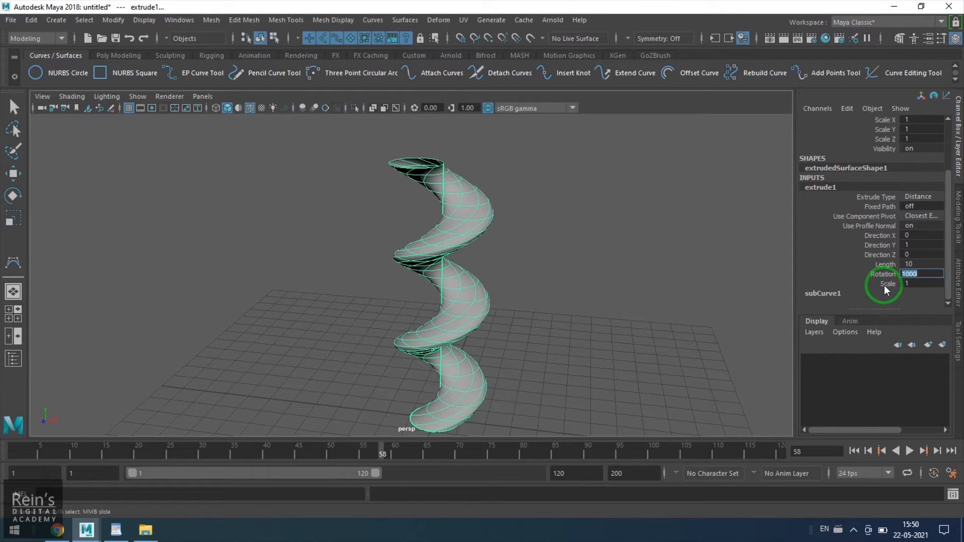
pyautogui.click(885, 285)
pyautogui.moveTo(586, 299); pyautogui.dragTo(515, 301, button='middle')
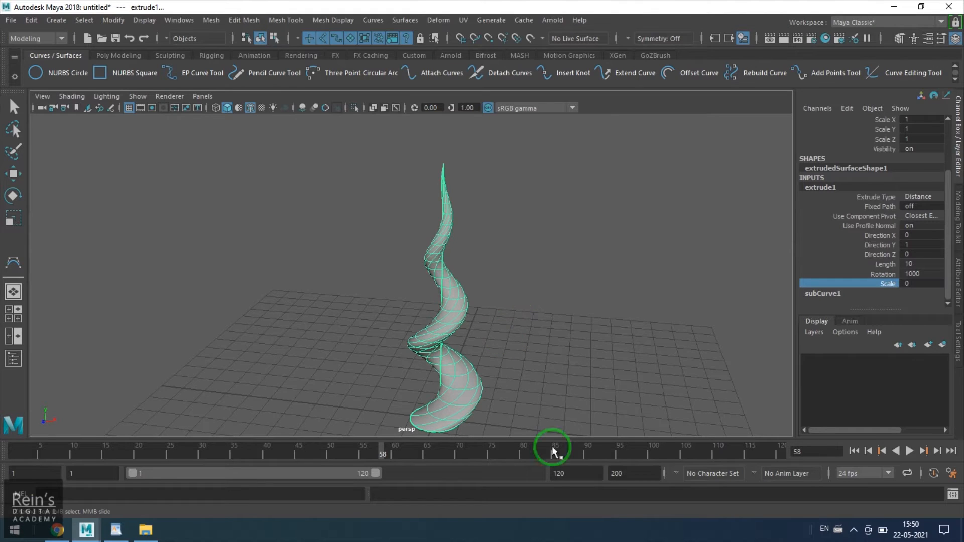
pyautogui.click(853, 450)
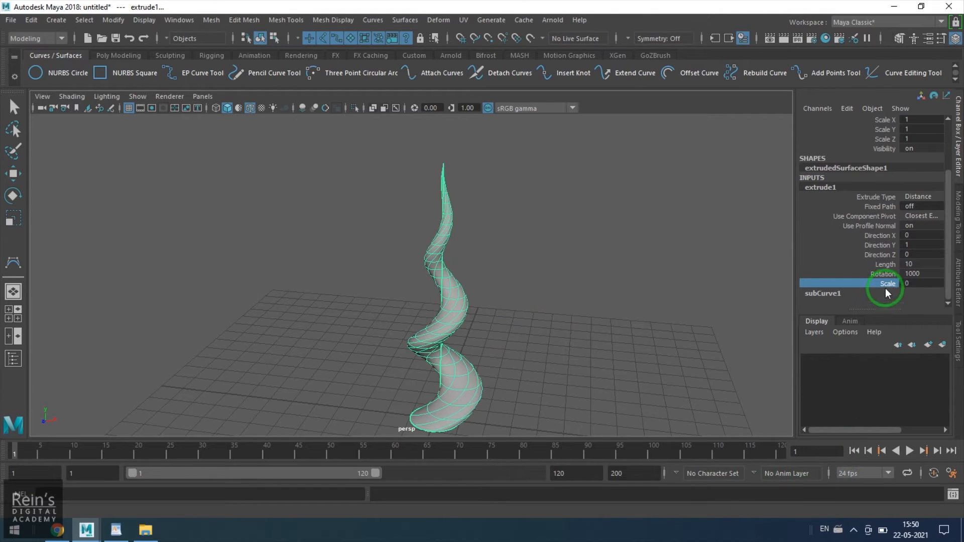
# Collapse the tube with Length 0 and Rotation 0 and key Length, Rotation and Scale at frame 1.
pyautogui.doubleClick(907, 265)
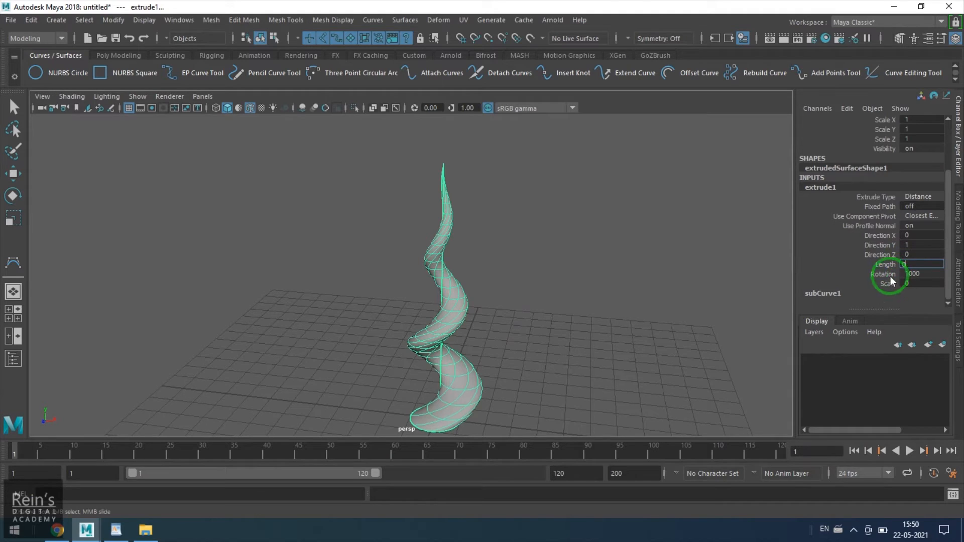
pyautogui.write('0')
pyautogui.press('Return')
pyautogui.click(913, 273)
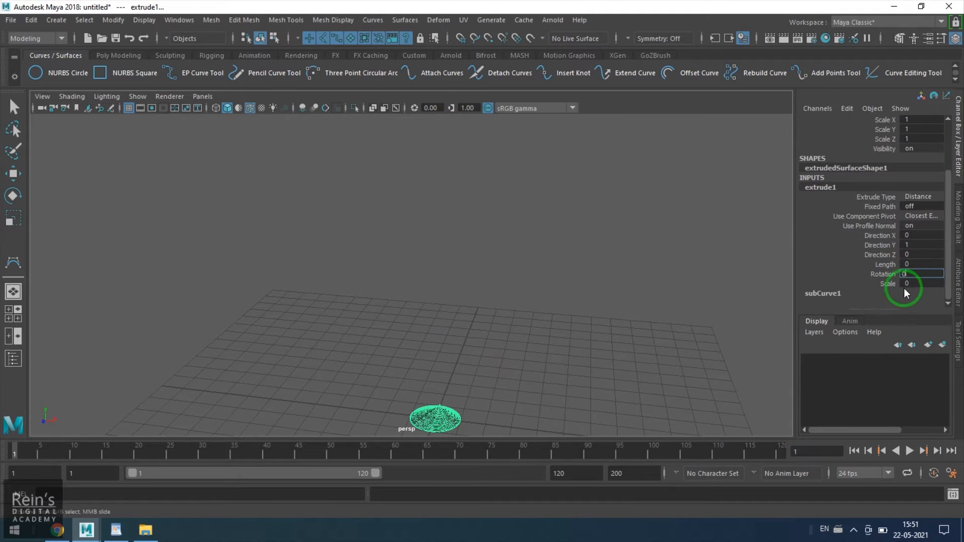
pyautogui.write('0')
pyautogui.press('Return')
pyautogui.moveTo(885, 264); pyautogui.dragTo(884, 283)
pyautogui.rightClick(884, 275)
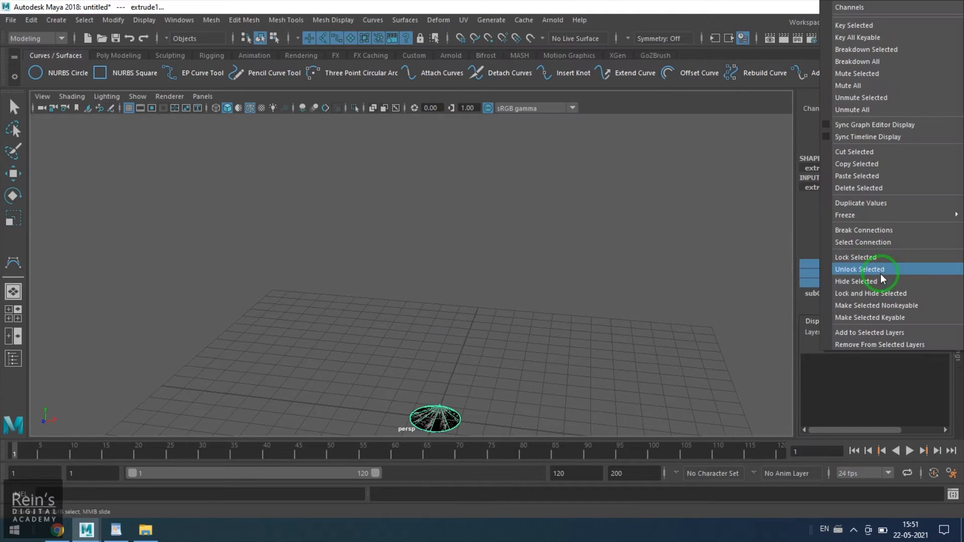
pyautogui.click(846, 26)
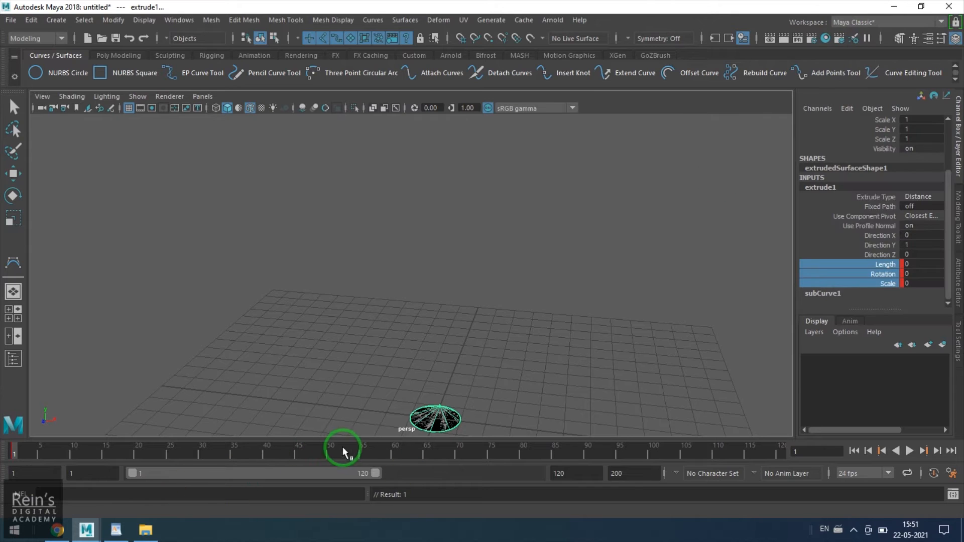
# At frame 64 set Length 10 and Rotation 1500 and key the three channels.
pyautogui.click(921, 264)
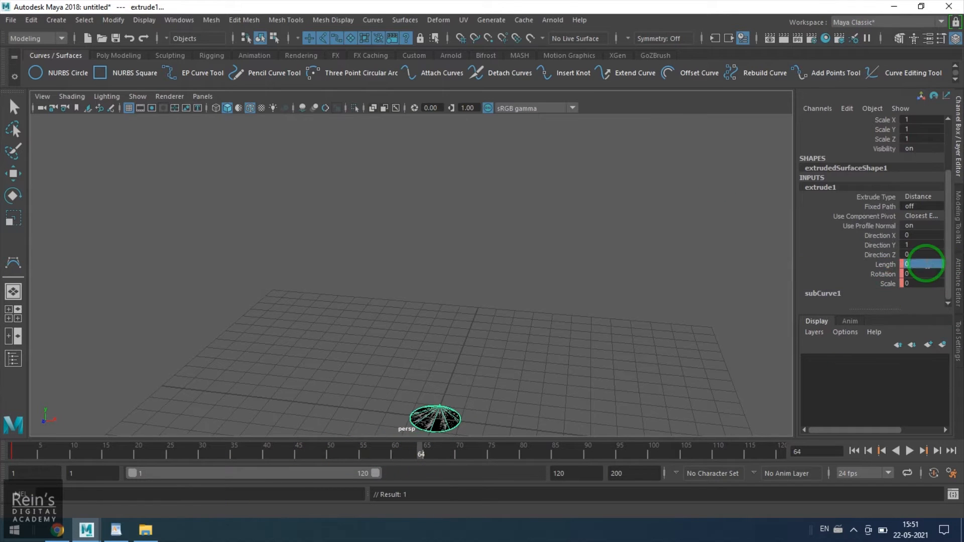
pyautogui.write('10')
pyautogui.press('Return')
pyautogui.click(921, 275)
pyautogui.write('1500')
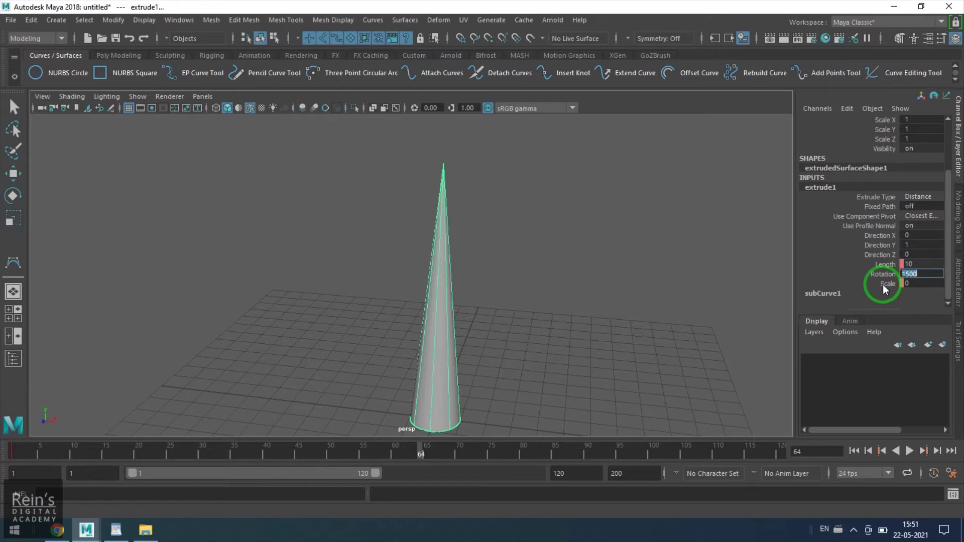
pyautogui.press('Return')
pyautogui.moveTo(883, 265); pyautogui.dragTo(881, 284)
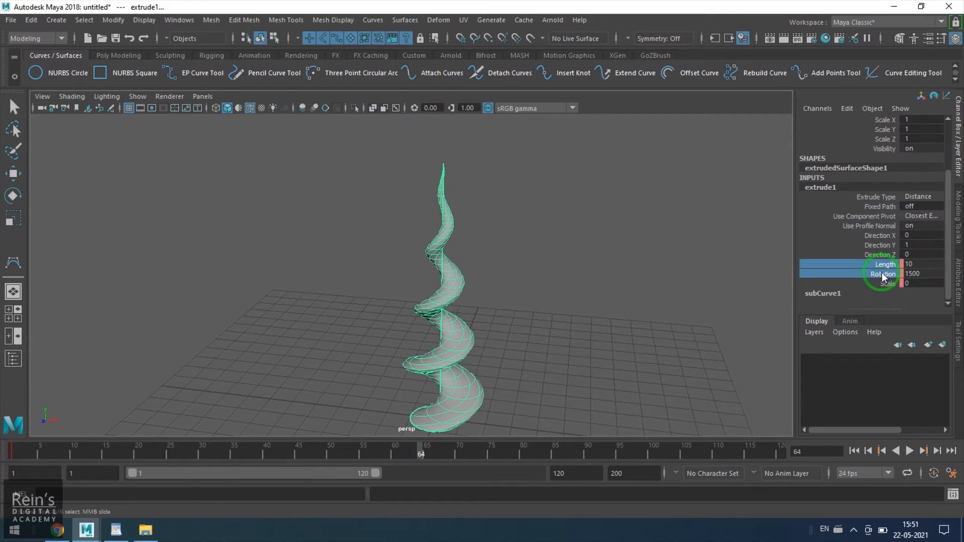
pyautogui.rightClick(880, 277)
pyautogui.click(874, 25)
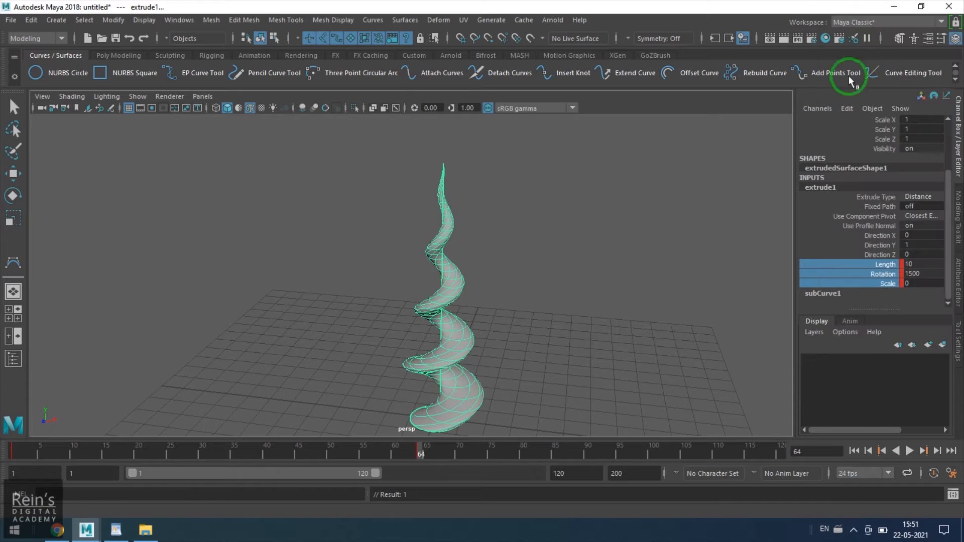
# Play the growing spiral animation from frame 1 and stop it.
pyautogui.click(854, 450)
pyautogui.click(910, 450)
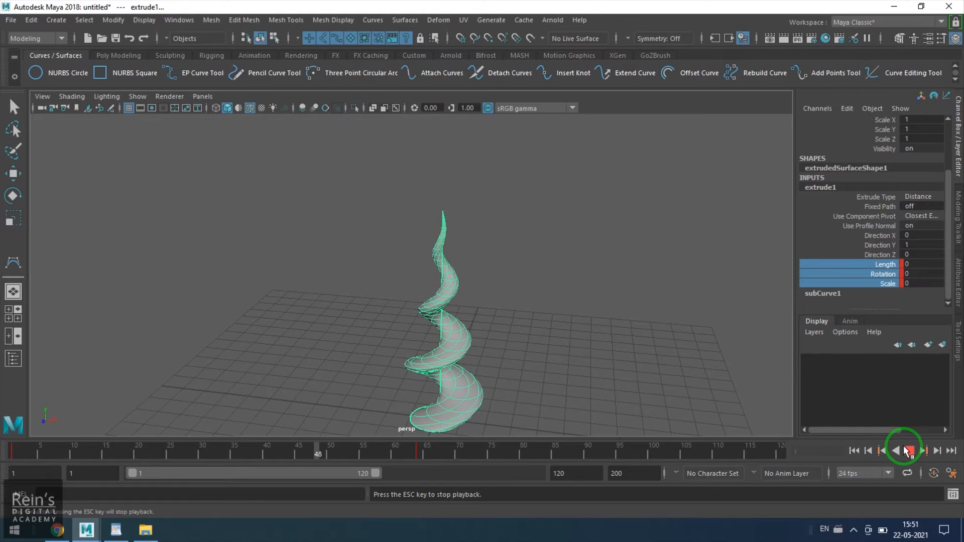
pyautogui.click(906, 450)
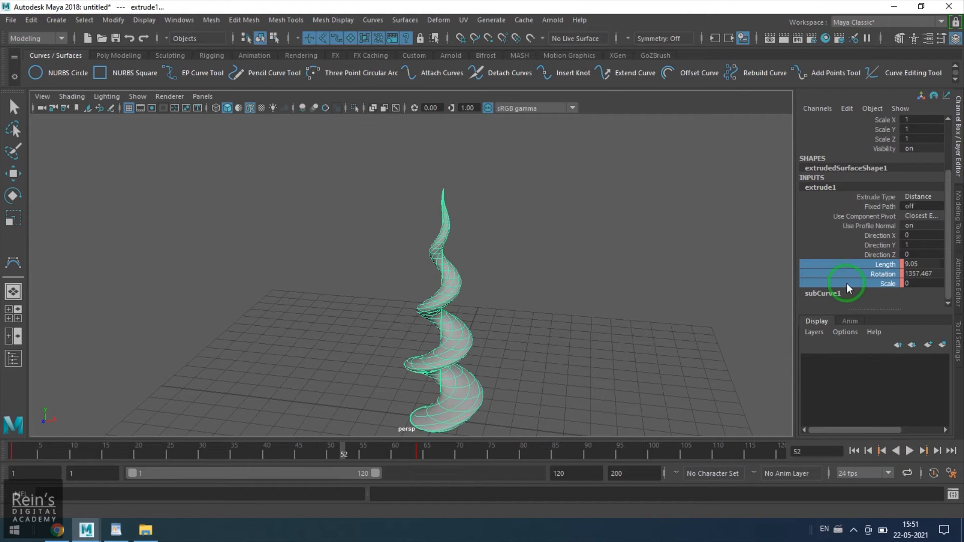
pyautogui.rightClick(879, 273)
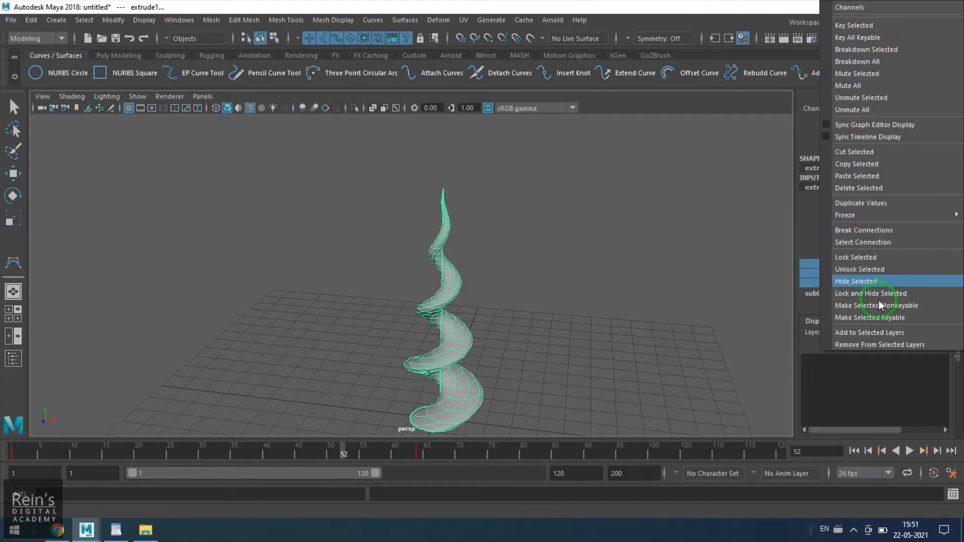
pyautogui.click(893, 230)
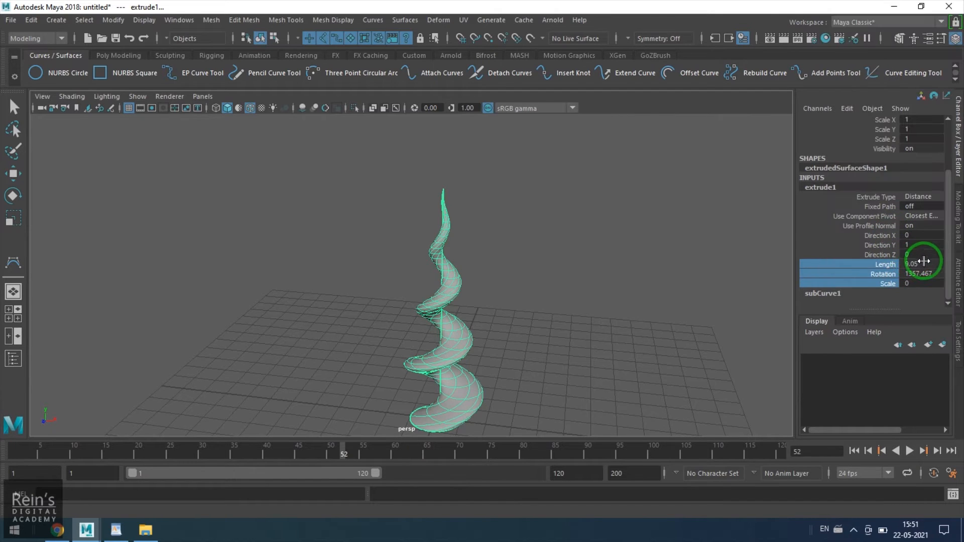
pyautogui.write('10')
# Straighten the tube back to Length 10, Scale 1 and select the cylinder for moving.
pyautogui.press('Tab')
pyautogui.write('0')
pyautogui.press('Tab')
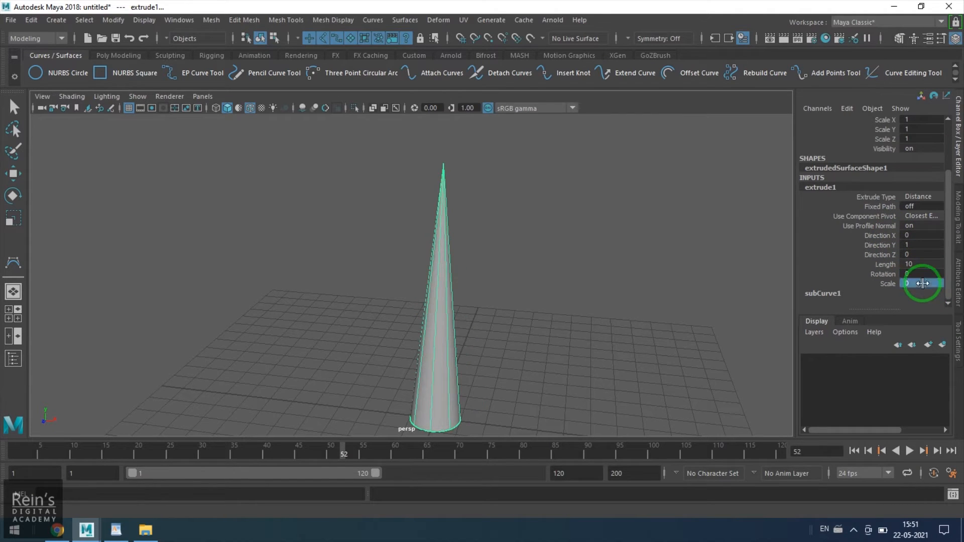
pyautogui.write('1')
pyautogui.press('Return')
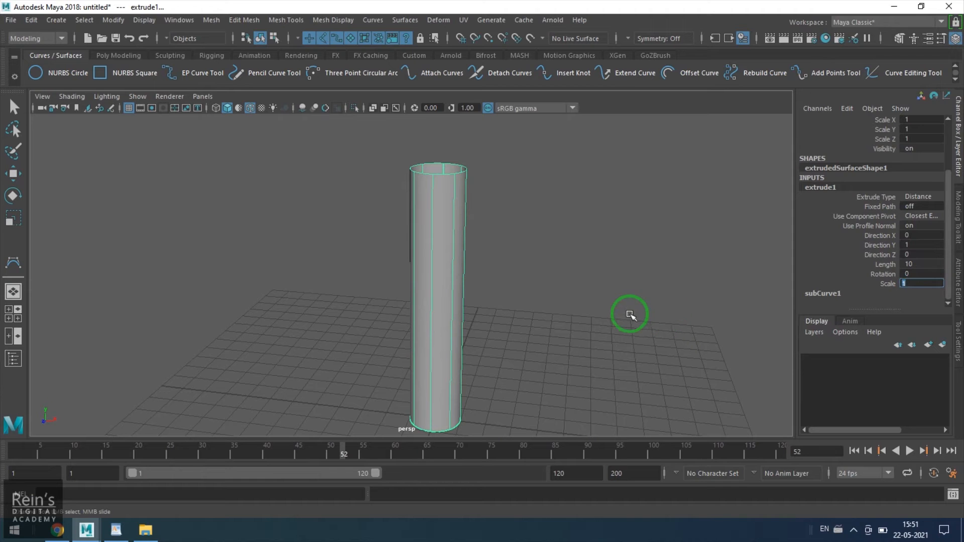
pyautogui.moveTo(652, 317)
pyautogui.keyDown('alt'); pyautogui.mouseDown()
pyautogui.moveTo(517, 301)
pyautogui.moveTo(425, 344)
pyautogui.moveTo(600, 355)
pyautogui.moveTo(516, 294)
pyautogui.mouseUp(); pyautogui.keyUp('alt')
pyautogui.press('w')
pyautogui.click(432, 271)
pyautogui.click(471, 348)
pyautogui.hotkey('ctrl', 'z')
pyautogui.hotkey('ctrl', 'z')
pyautogui.hotkey('ctrl', 'z')
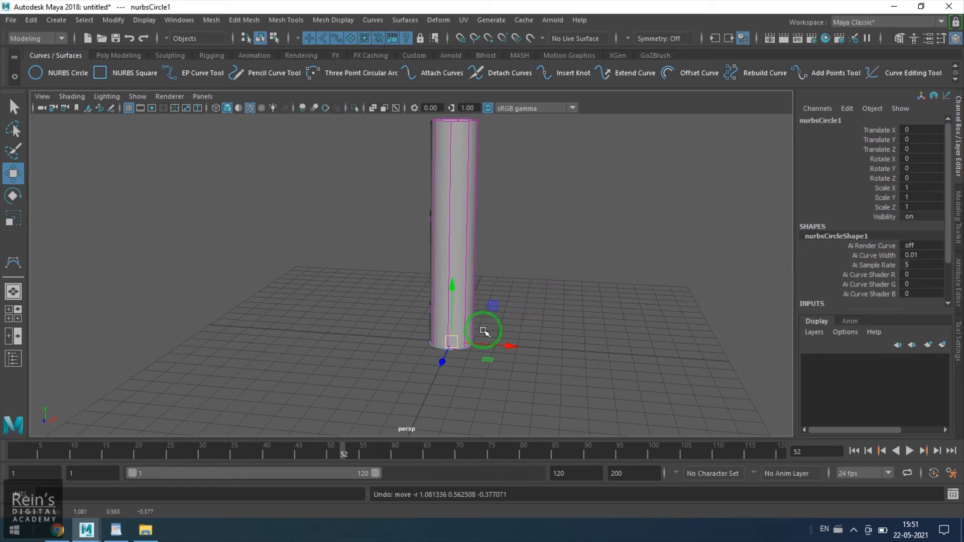
pyautogui.moveTo(452, 344)
pyautogui.mouseDown()
pyautogui.moveTo(790, 334)
pyautogui.moveTo(463, 339)
pyautogui.mouseUp()
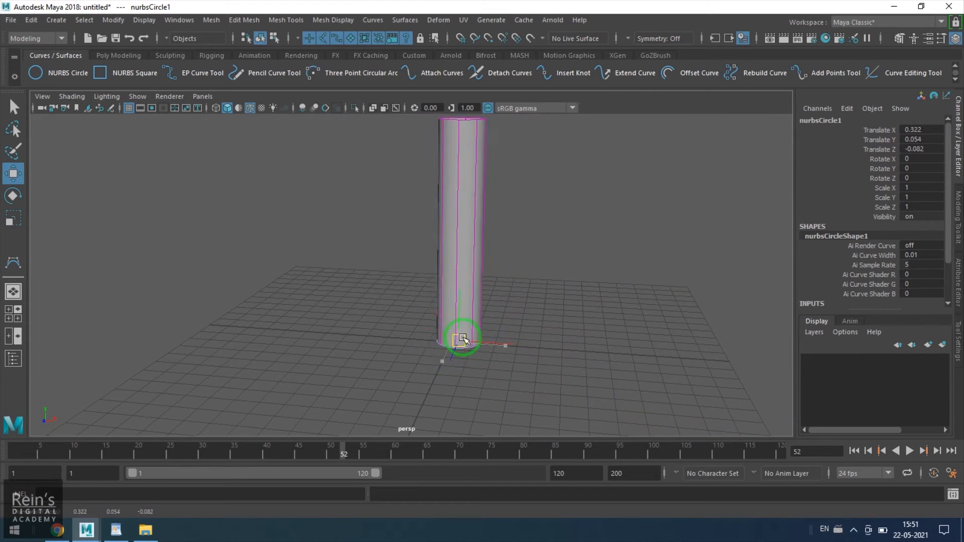
pyautogui.hotkey('ctrl', 'z')
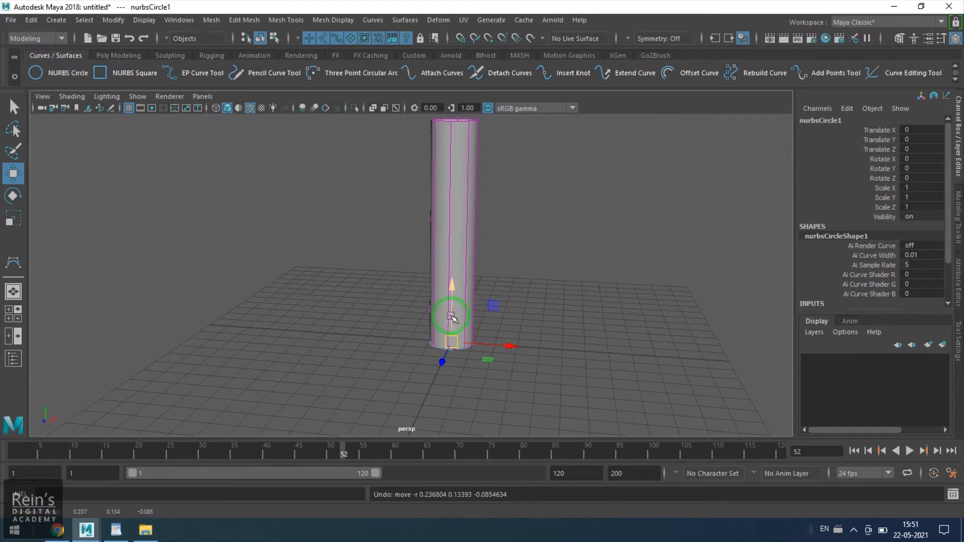
pyautogui.click(13, 195)
pyautogui.moveTo(487, 315)
pyautogui.mouseDown()
pyautogui.moveTo(499, 311)
pyautogui.moveTo(519, 355)
pyautogui.moveTo(327, 378)
pyautogui.moveTo(538, 390)
pyautogui.moveTo(507, 411)
pyautogui.moveTo(489, 400)
pyautogui.mouseUp()
pyautogui.hotkey('ctrl', 'z')
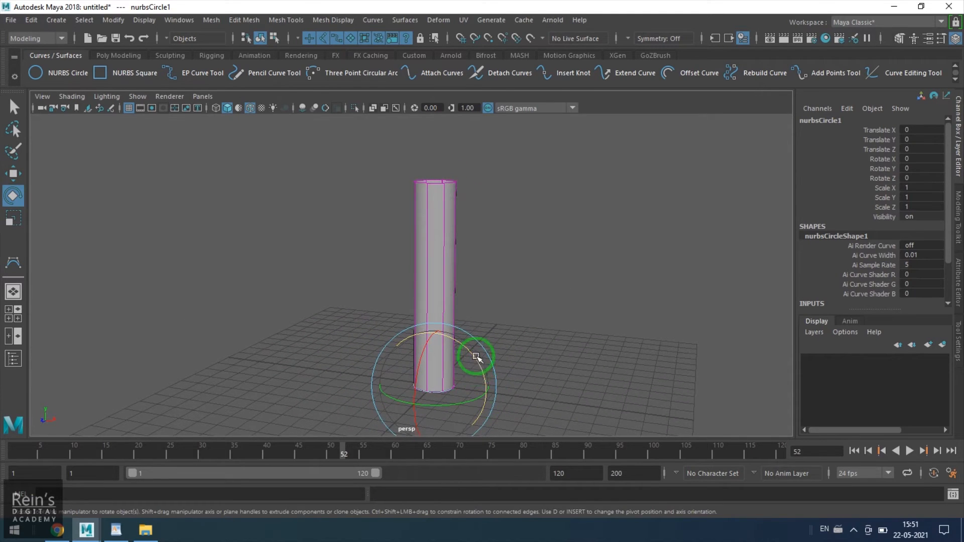
pyautogui.moveTo(479, 355)
pyautogui.mouseDown()
pyautogui.moveTo(487, 420)
pyautogui.moveTo(501, 316)
pyautogui.moveTo(517, 324)
pyautogui.mouseUp()
pyautogui.hotkey('ctrl', 'z')
pyautogui.click(443, 239)
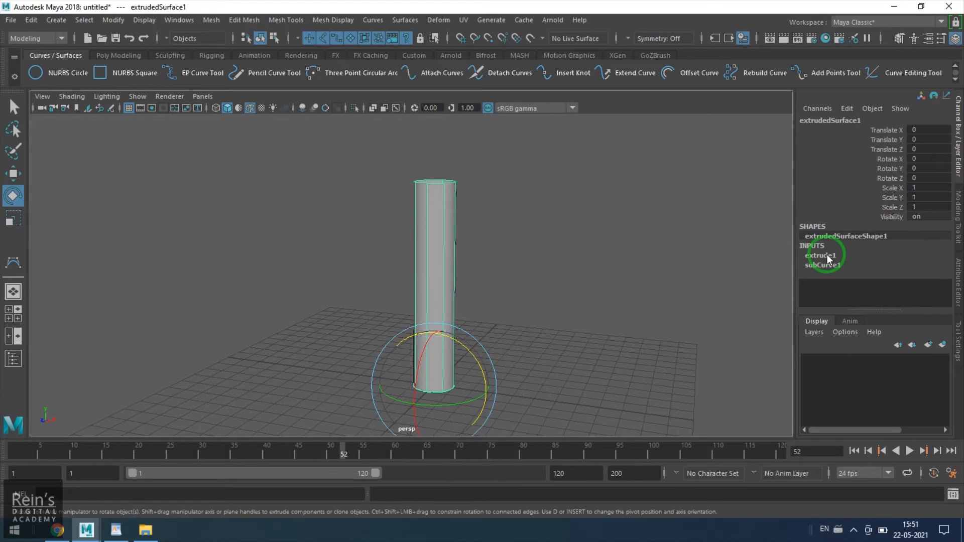
pyautogui.click(828, 254)
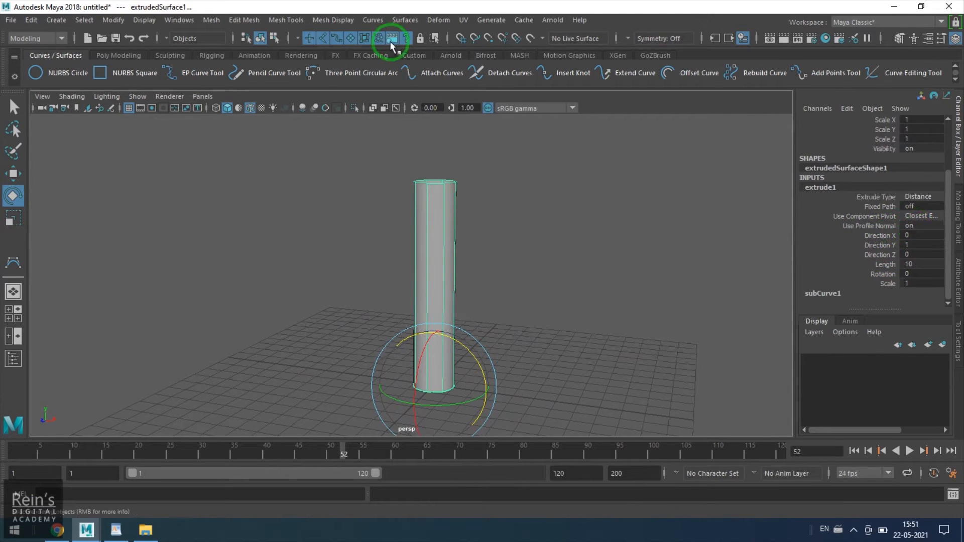
# Review the extrude options, turn Use Profile Normal off and select the Direction values.
pyautogui.click(403, 22)
pyautogui.click(515, 101)
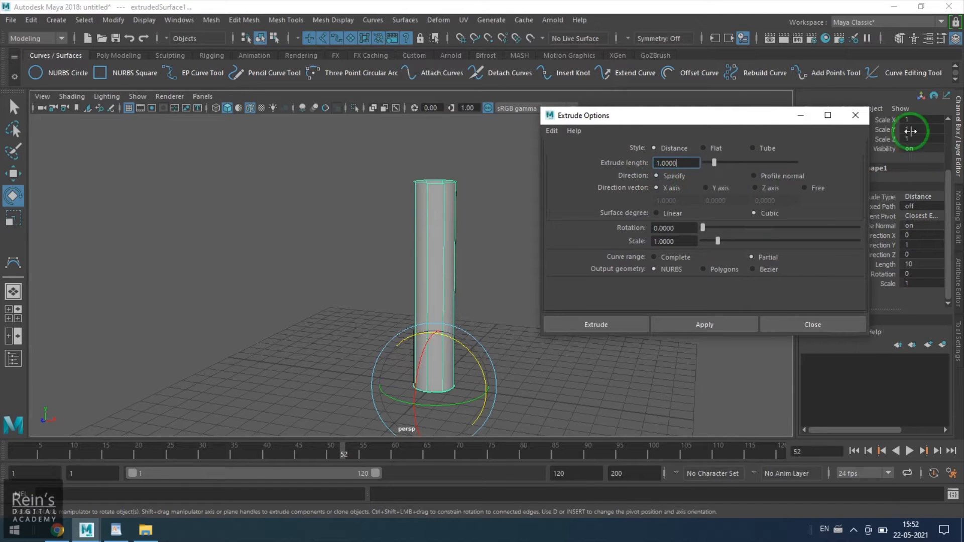
pyautogui.click(857, 116)
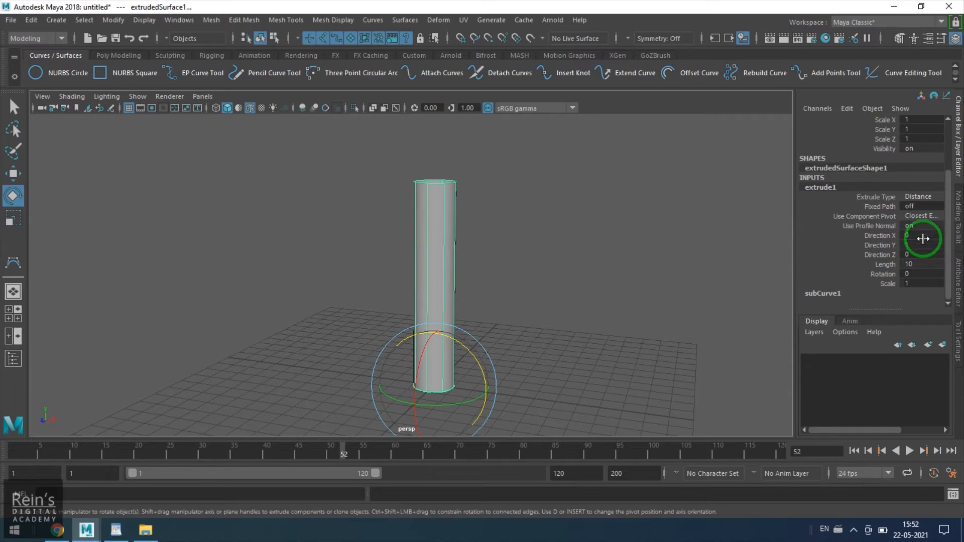
pyautogui.doubleClick(915, 225)
pyautogui.write('off')
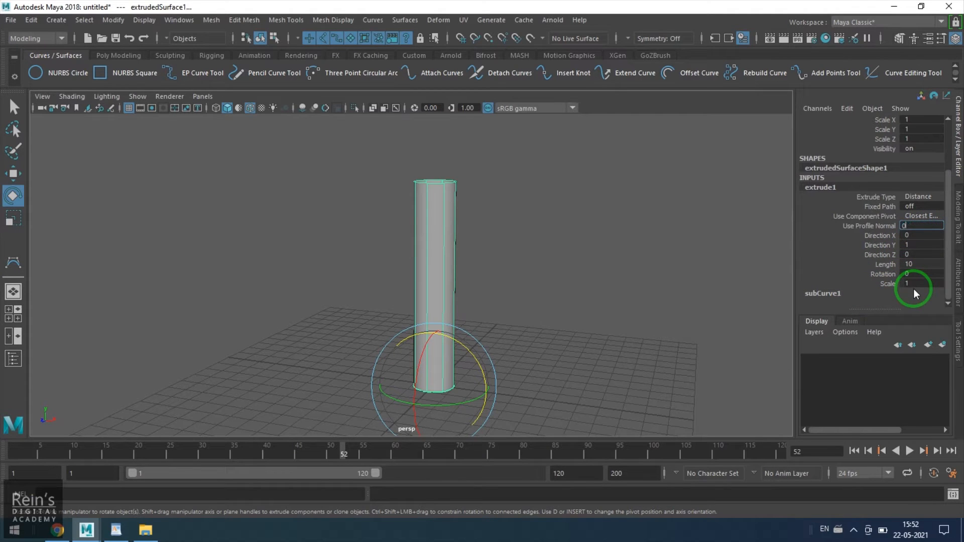
pyautogui.press('Return')
pyautogui.moveTo(888, 246); pyautogui.dragTo(882, 256)
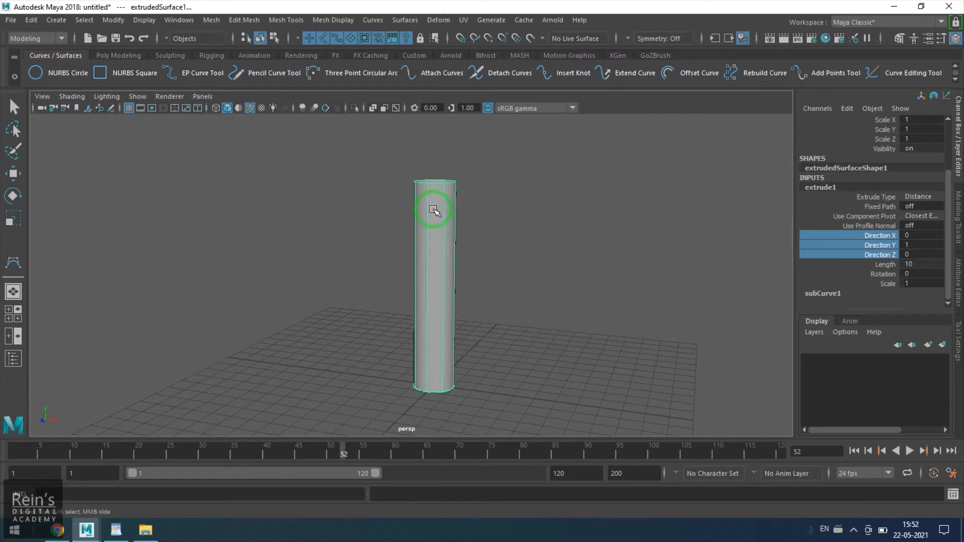
# Tilt the circle profile, then set the extrude node's Direction X to 1 and edit Direction Y.
pyautogui.press('e')
pyautogui.click(458, 377)
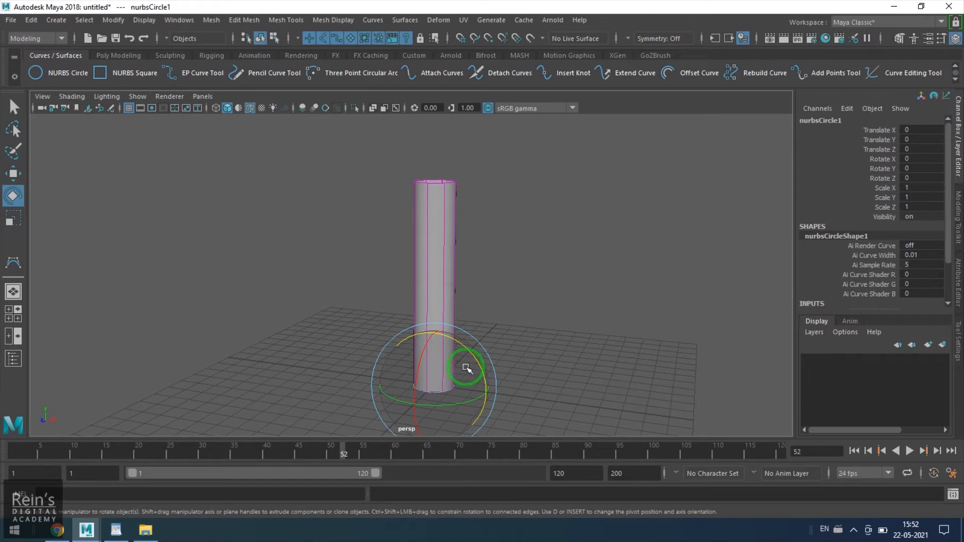
pyautogui.moveTo(463, 366)
pyautogui.mouseDown()
pyautogui.moveTo(476, 404)
pyautogui.moveTo(459, 402)
pyautogui.moveTo(441, 380)
pyautogui.mouseUp()
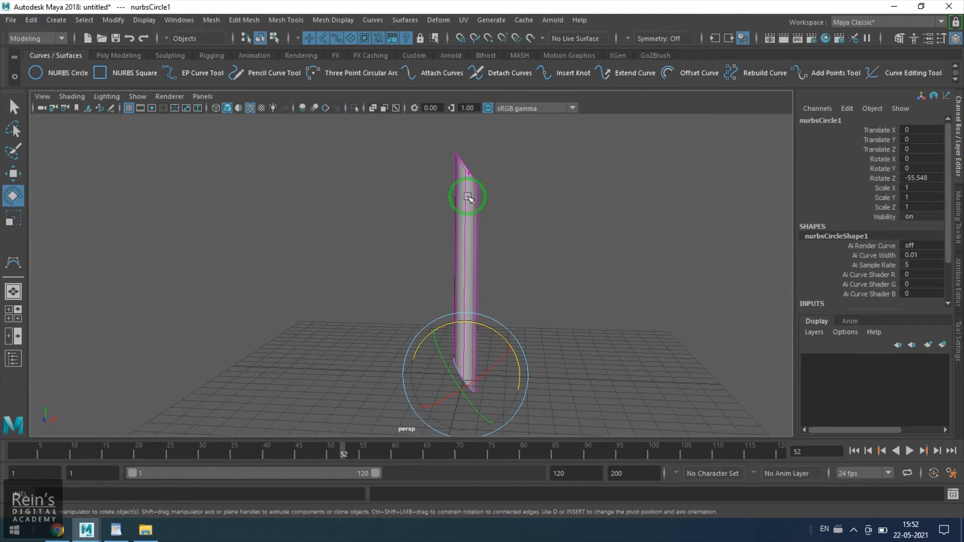
pyautogui.click(473, 239)
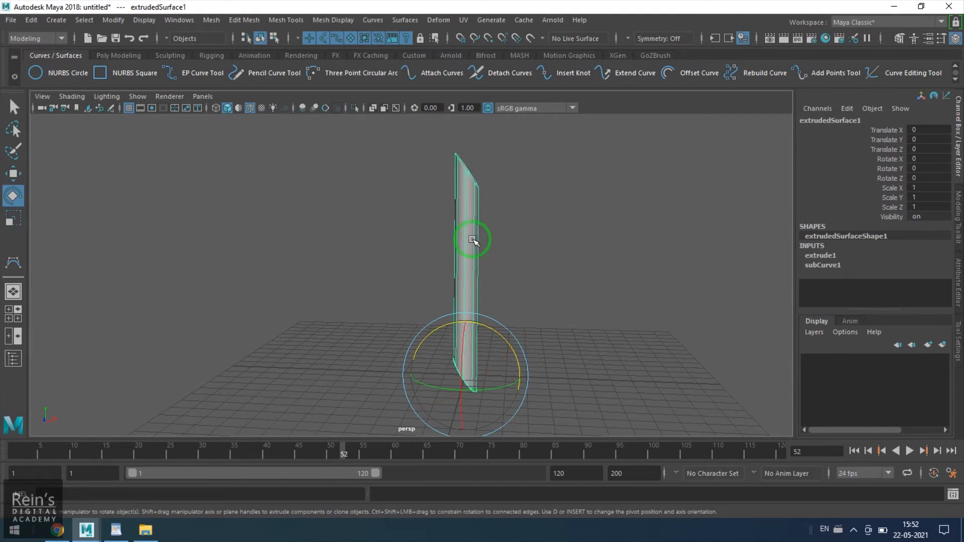
pyautogui.click(844, 254)
pyautogui.scroll(-3, 916, 279)
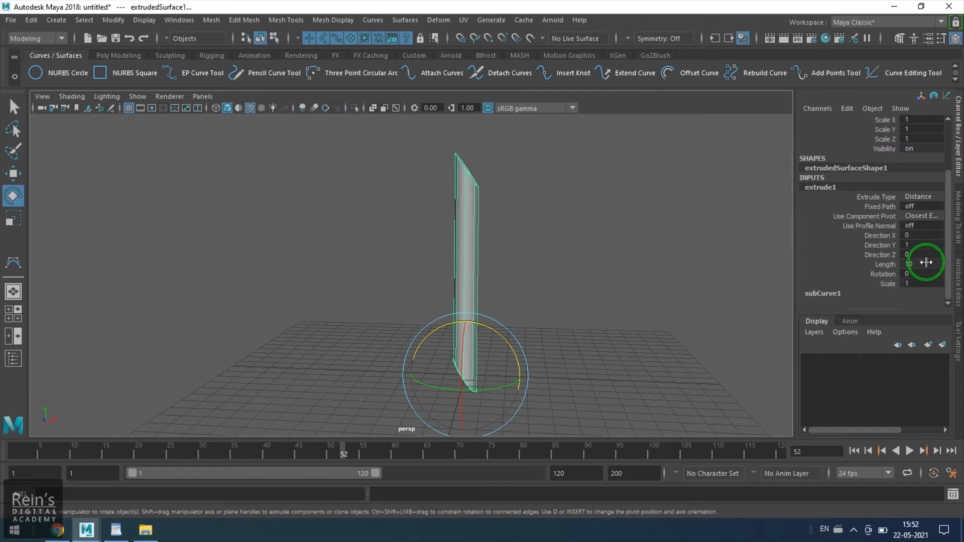
pyautogui.click(930, 235)
pyautogui.write('1')
pyautogui.press('Return')
pyautogui.click(927, 245)
pyautogui.write('0')
pyautogui.press('Return')
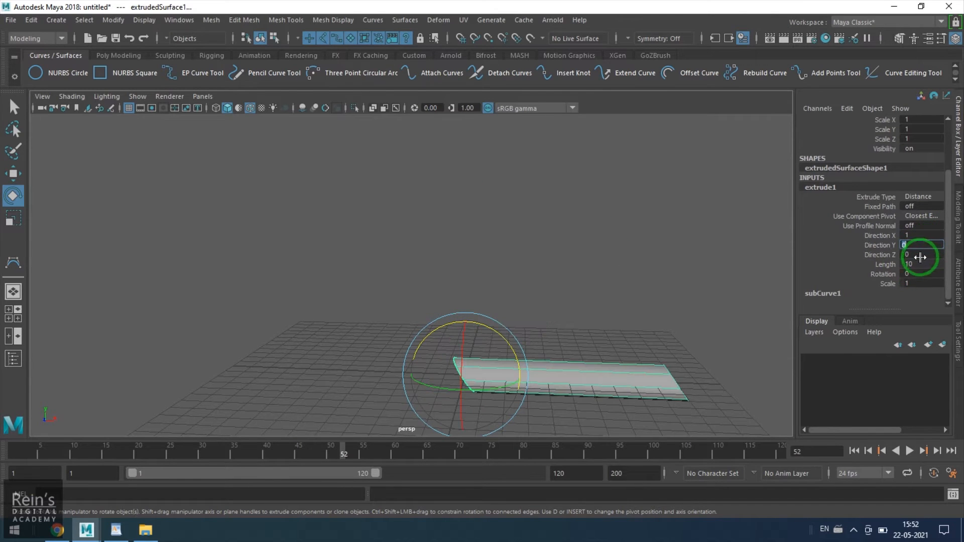
# Rotate the circle, lay it flat with Rotate Z 0 and delete the extruded surface.
pyautogui.click(626, 323)
pyautogui.click(483, 349)
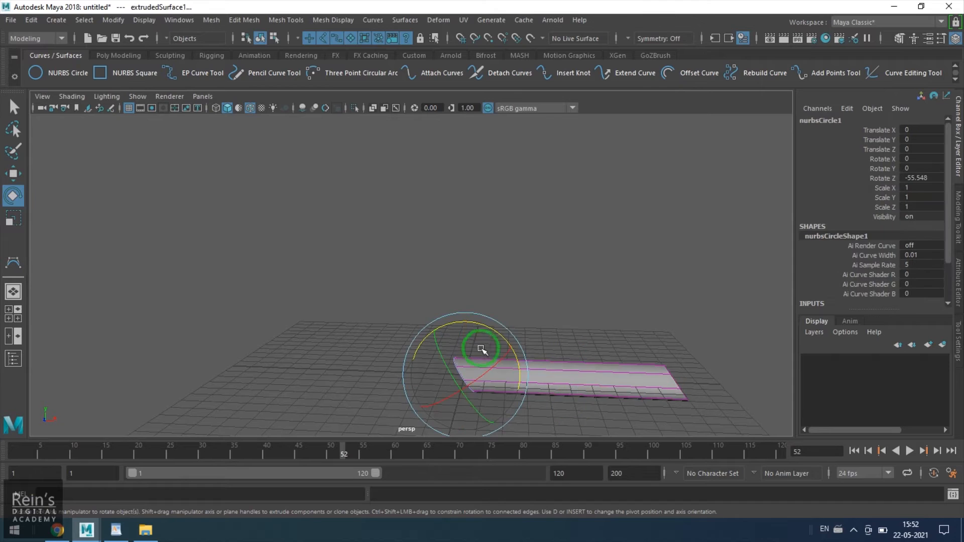
pyautogui.moveTo(482, 349)
pyautogui.mouseDown()
pyautogui.moveTo(488, 332)
pyautogui.moveTo(492, 342)
pyautogui.mouseUp()
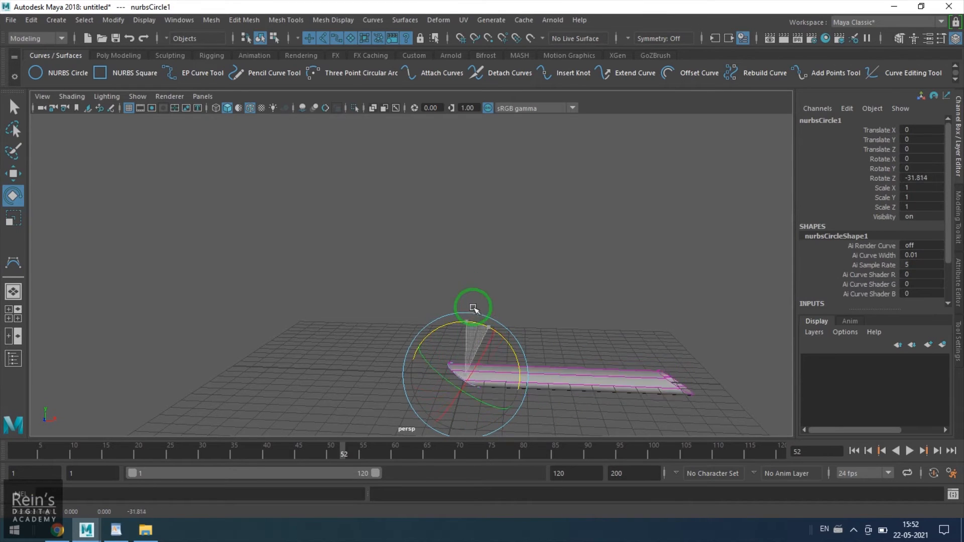
pyautogui.moveTo(473, 307); pyautogui.dragTo(494, 345)
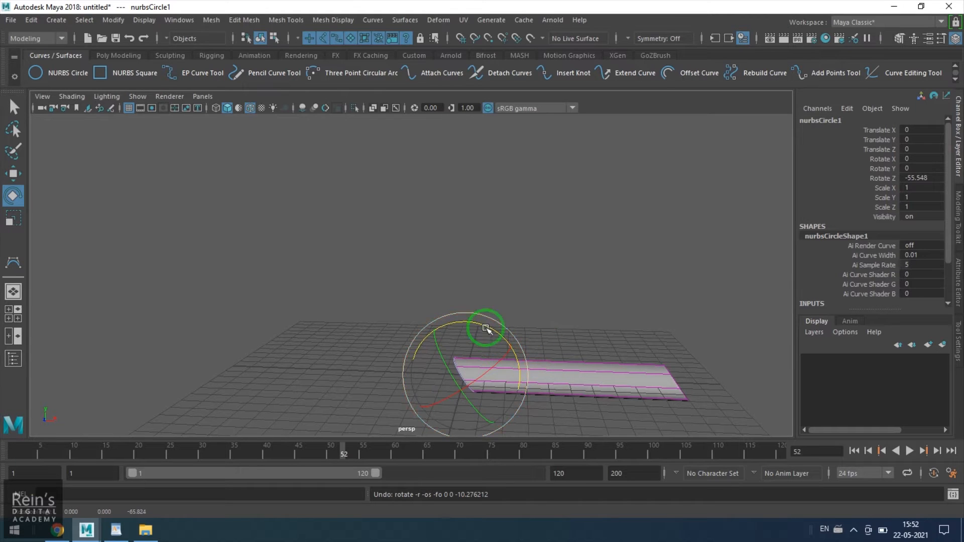
pyautogui.write('0')
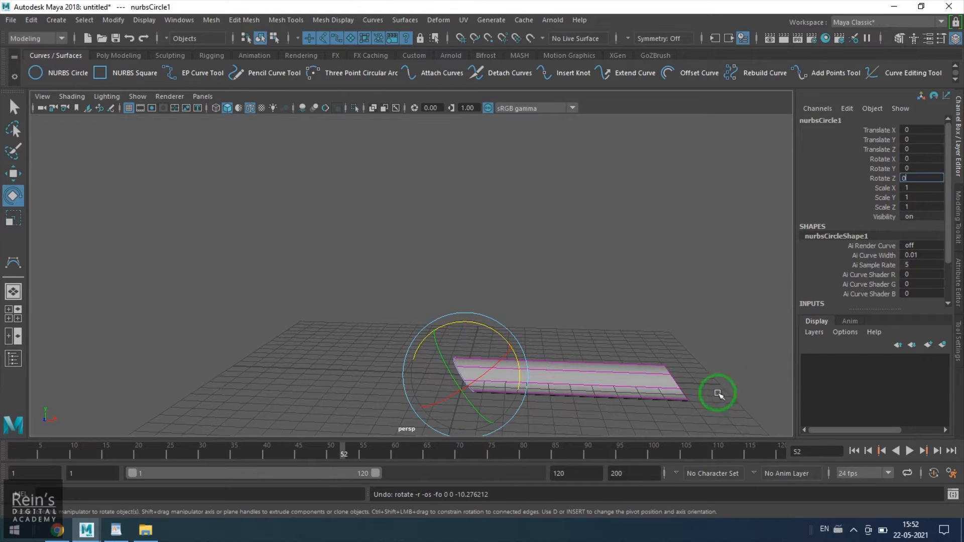
pyautogui.press('Return')
pyautogui.click(619, 381)
pyautogui.press('Delete')
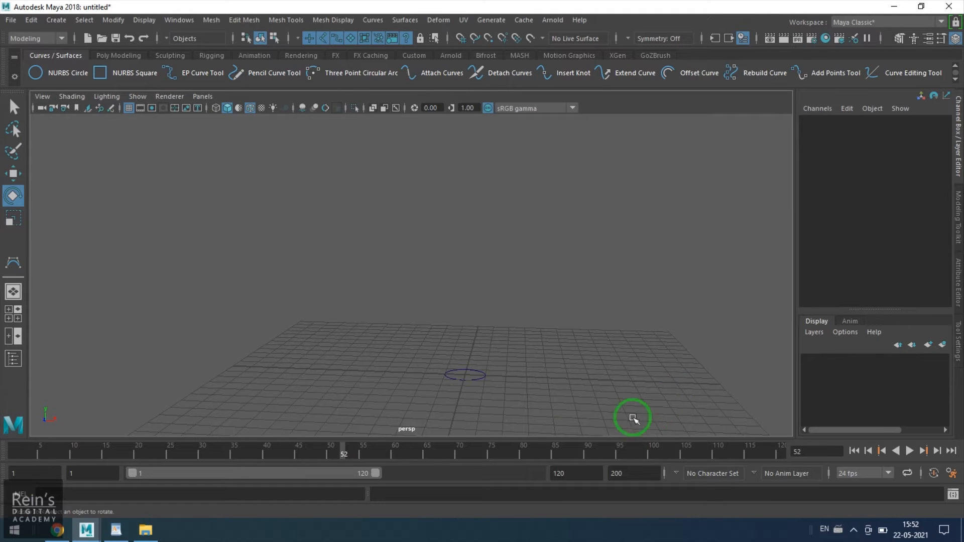
pyautogui.moveTo(545, 349)
pyautogui.keyDown('alt'); pyautogui.mouseDown()
pyautogui.moveTo(549, 294)
pyautogui.moveTo(506, 349)
pyautogui.moveTo(520, 325)
pyautogui.moveTo(551, 342)
pyautogui.mouseUp(); pyautogui.keyUp('alt')
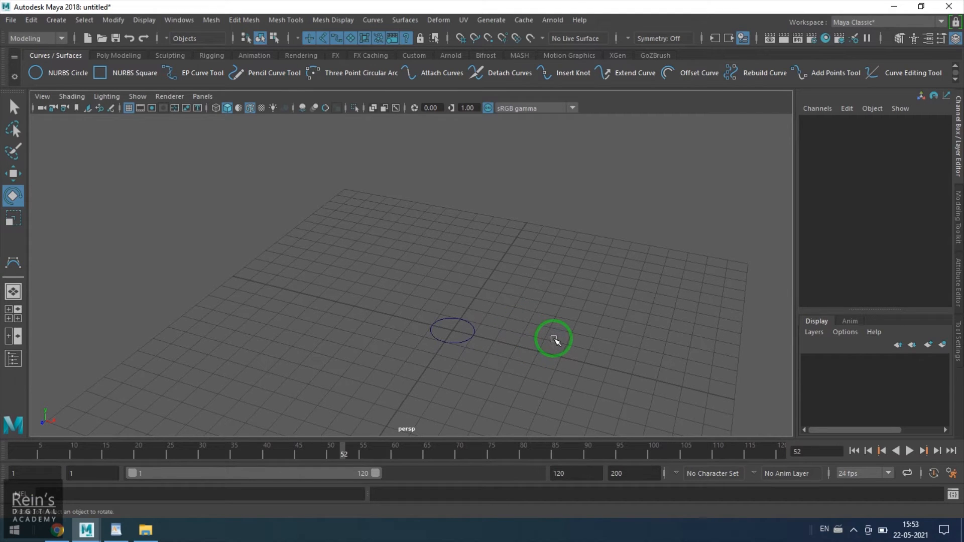
# Start the CV Curve Tool and maximise the front view.
pyautogui.click(55, 21)
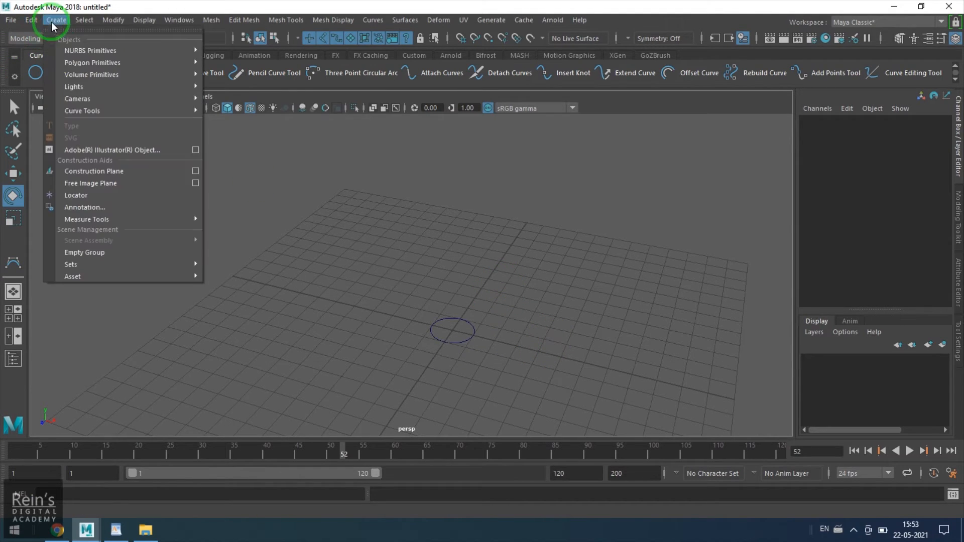
pyautogui.moveTo(84, 111)
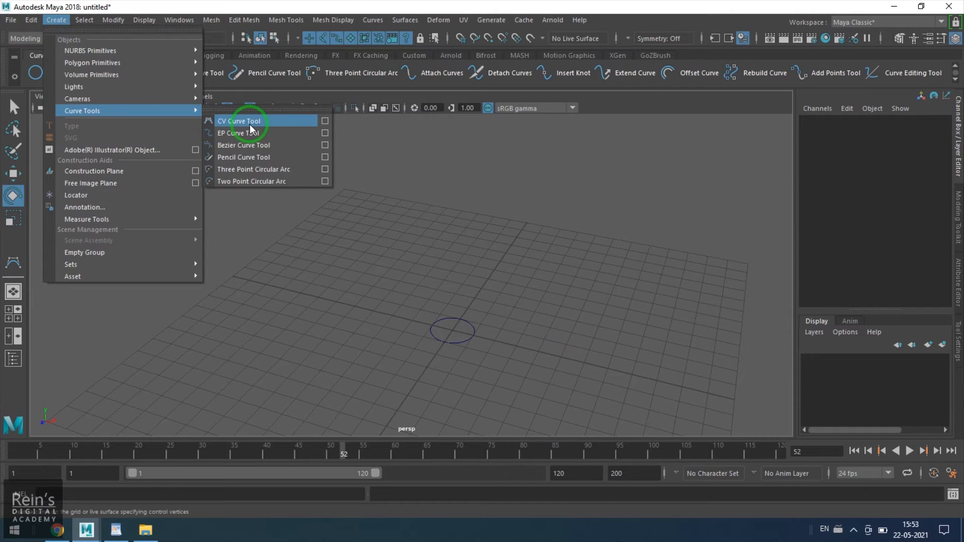
pyautogui.click(325, 123)
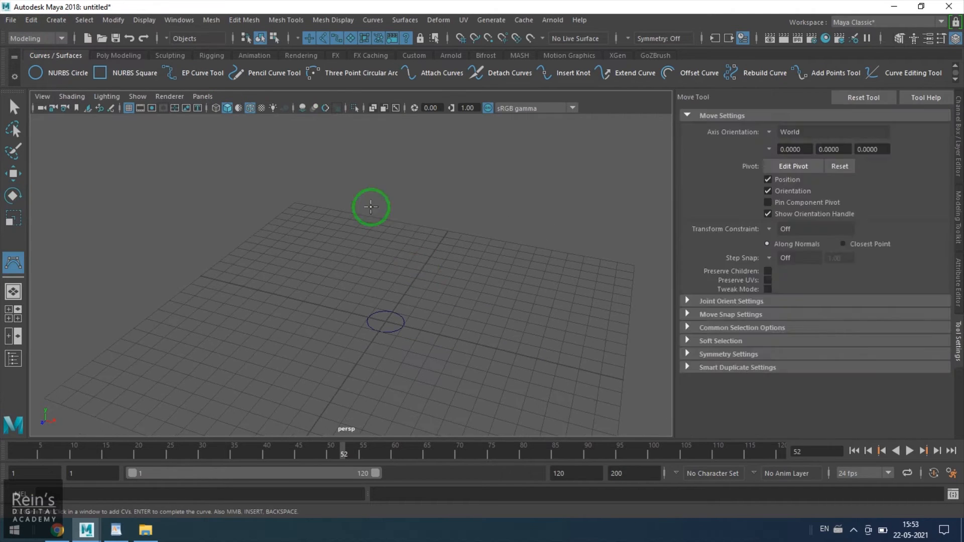
pyautogui.press('space')
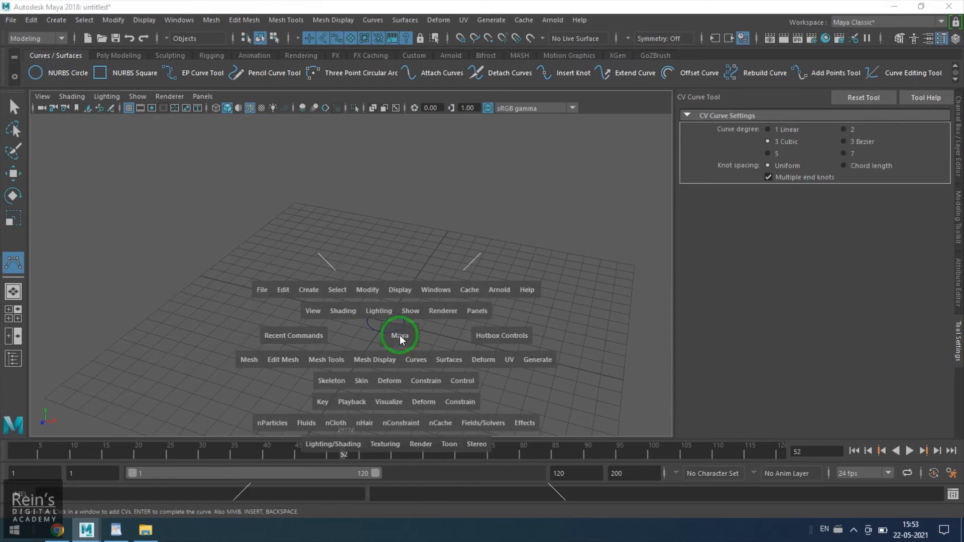
pyautogui.press('space')
pyautogui.keyDown('alt'); pyautogui.moveTo(312, 330); pyautogui.dragTo(302, 355, button='middle'); pyautogui.keyUp('alt')
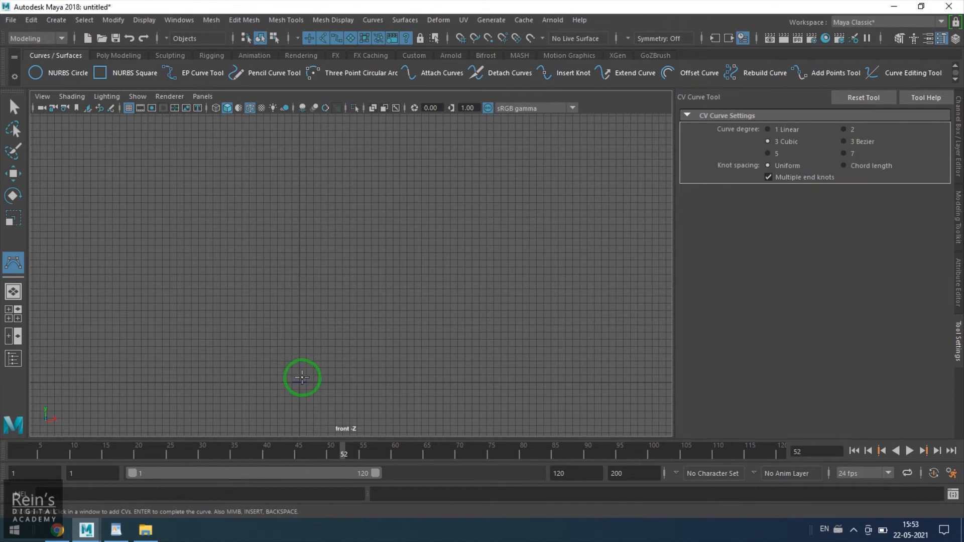
# Place six CVs rising from the origin into an S-curve and finish it.
pyautogui.click(299, 381)
pyautogui.click(293, 358)
pyautogui.click(265, 310)
pyautogui.click(297, 255)
pyautogui.click(341, 210)
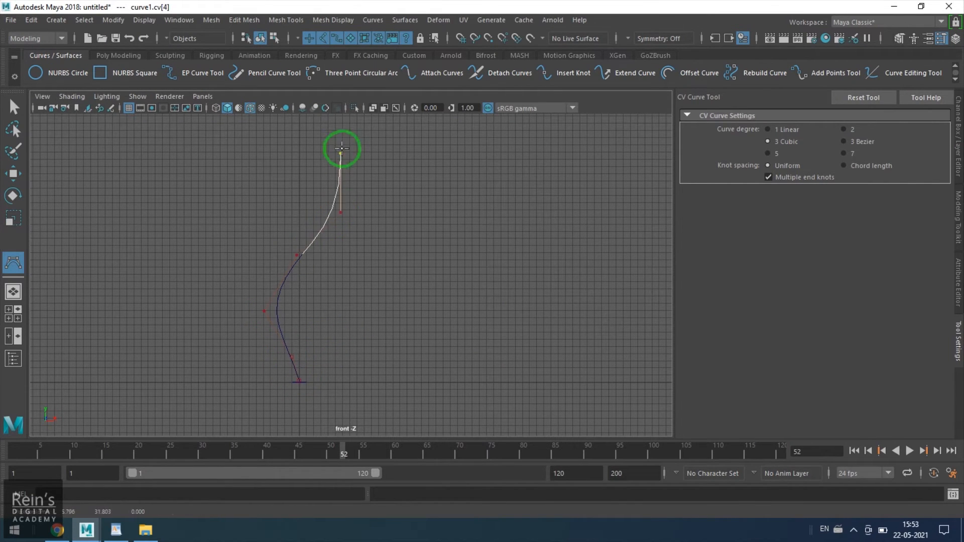
pyautogui.click(341, 136)
pyautogui.moveTo(345, 204); pyautogui.dragTo(269, 190, button='middle')
pyautogui.press('e')
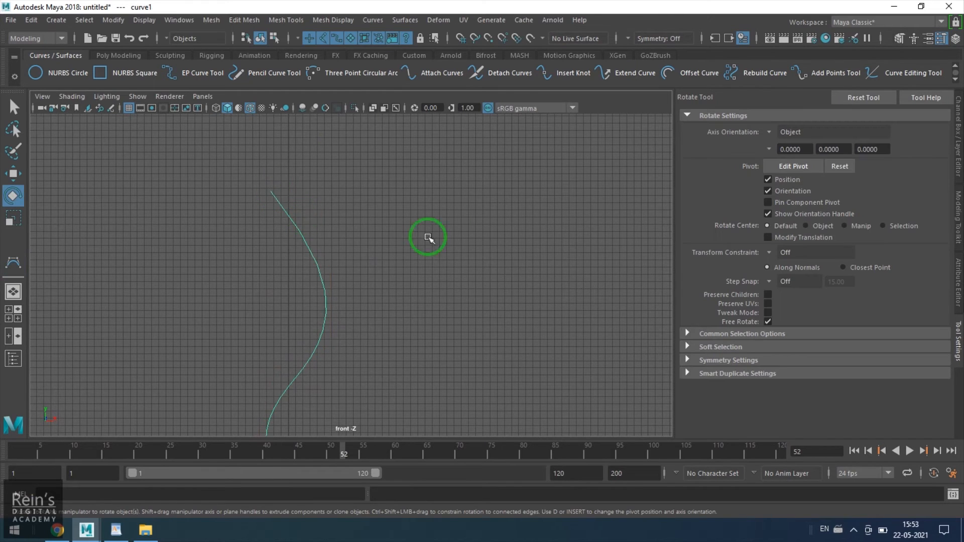
# Return to the perspective view and select the new curve, framing it whole.
pyautogui.press('space')
pyautogui.press('space')
pyautogui.click(338, 384)
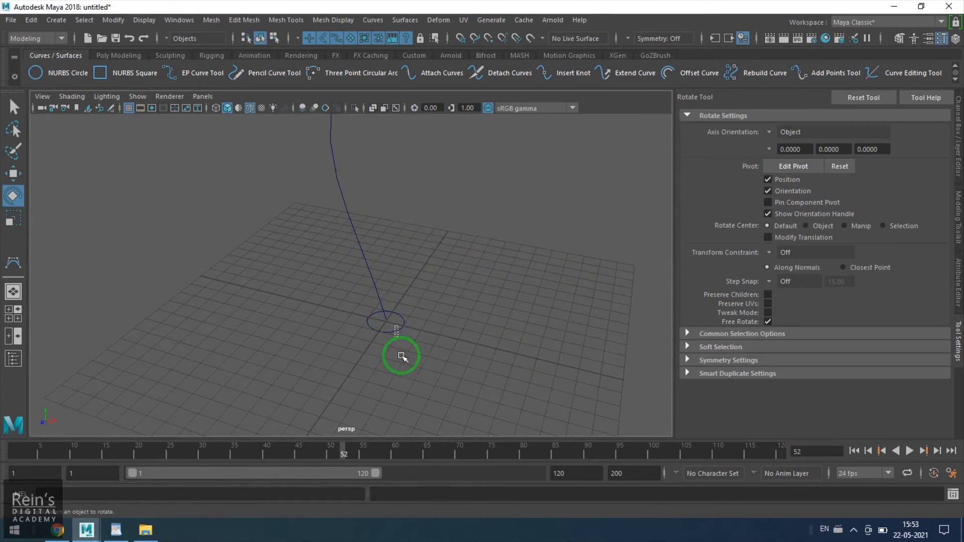
pyautogui.click(390, 328)
pyautogui.press('q')
pyautogui.moveTo(323, 222)
pyautogui.mouseDown()
pyautogui.moveTo(398, 241)
pyautogui.moveTo(412, 332)
pyautogui.moveTo(358, 375)
pyautogui.mouseUp()
pyautogui.keyDown('alt'); pyautogui.moveTo(410, 364); pyautogui.dragTo(350, 376, button='right'); pyautogui.keyUp('alt')
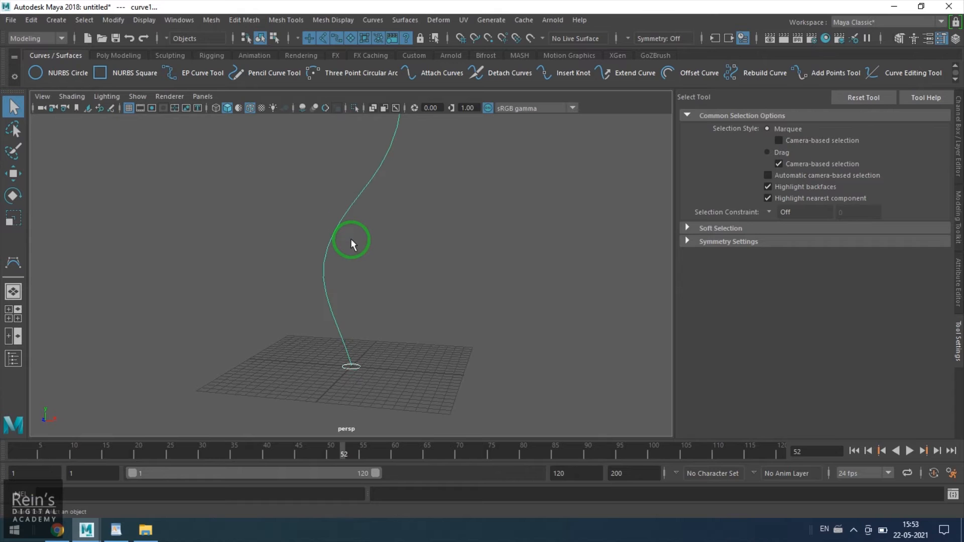
pyautogui.keyDown('alt'); pyautogui.moveTo(409, 268); pyautogui.dragTo(407, 268); pyautogui.keyUp('alt')
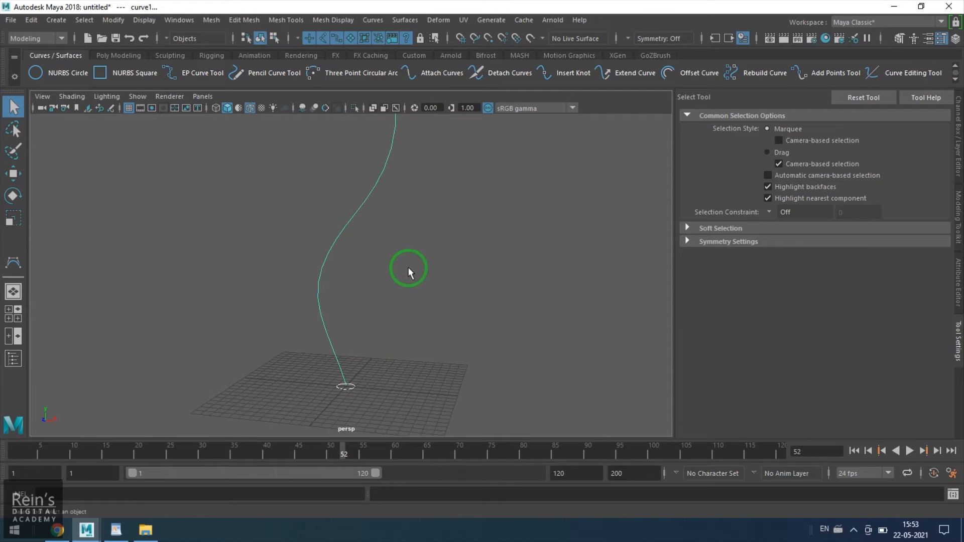
# Reset the extrude settings, choose Flat style with result At path and sweep the circle along the curve.
pyautogui.click(404, 19)
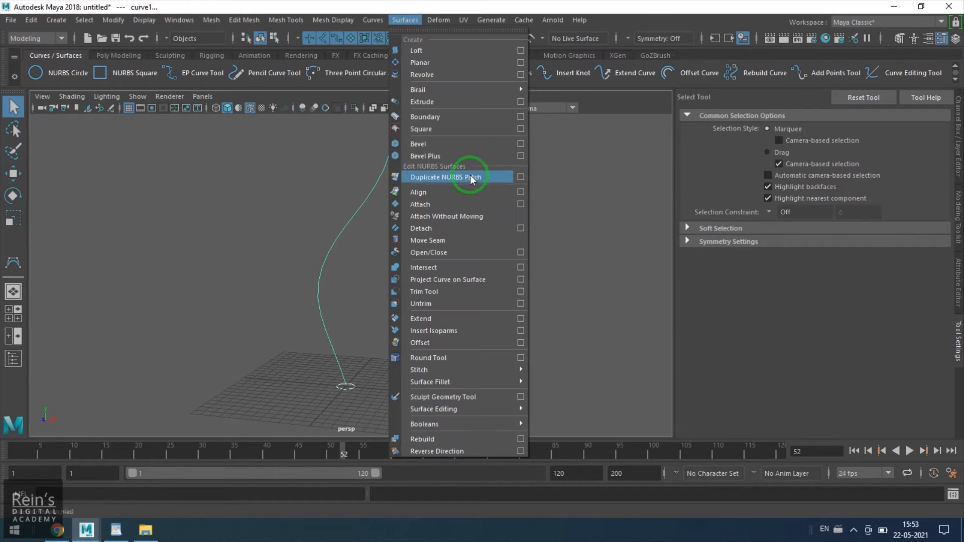
pyautogui.click(520, 102)
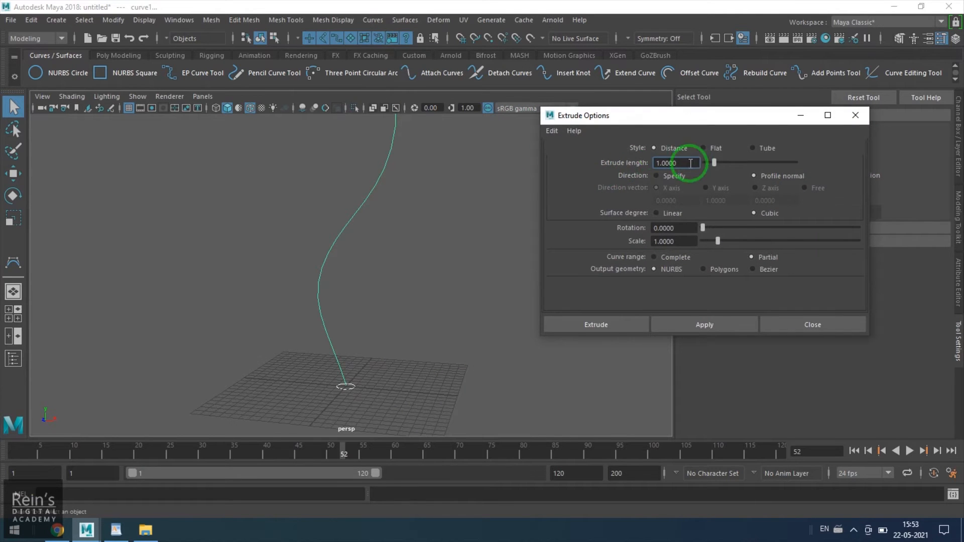
pyautogui.click(552, 130)
pyautogui.click(561, 155)
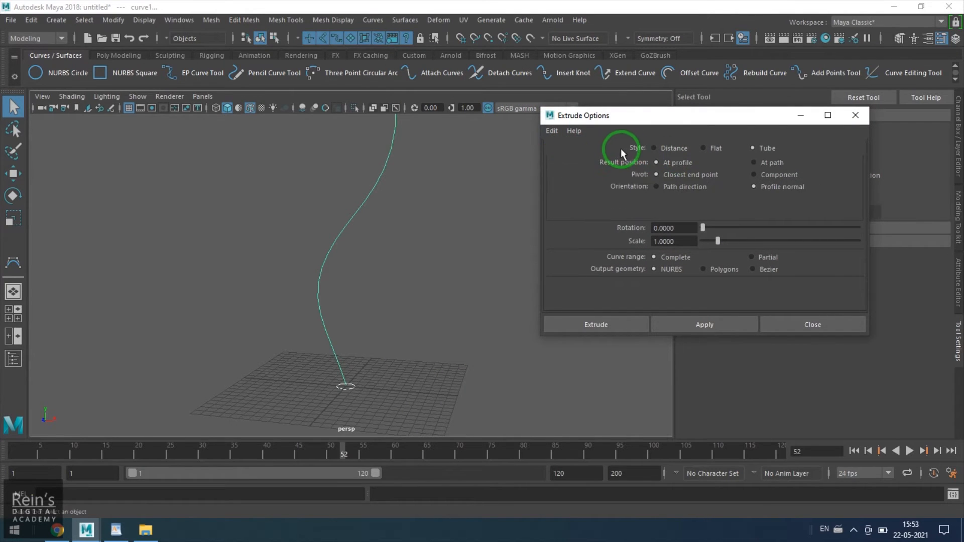
pyautogui.click(703, 149)
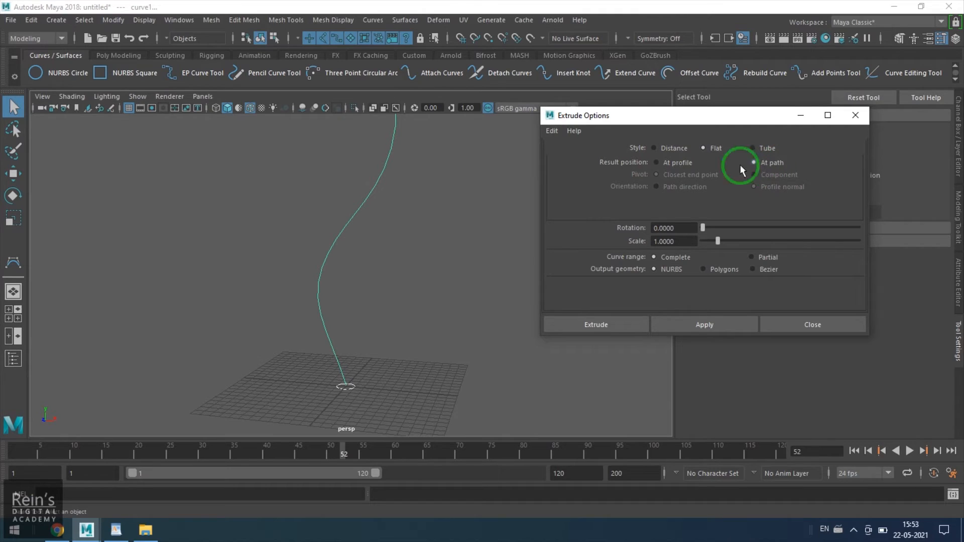
pyautogui.click(783, 167)
pyautogui.click(720, 325)
pyautogui.moveTo(396, 308)
pyautogui.keyDown('alt'); pyautogui.mouseDown()
pyautogui.moveTo(356, 264)
pyautogui.moveTo(370, 257)
pyautogui.mouseUp(); pyautogui.keyUp('alt')
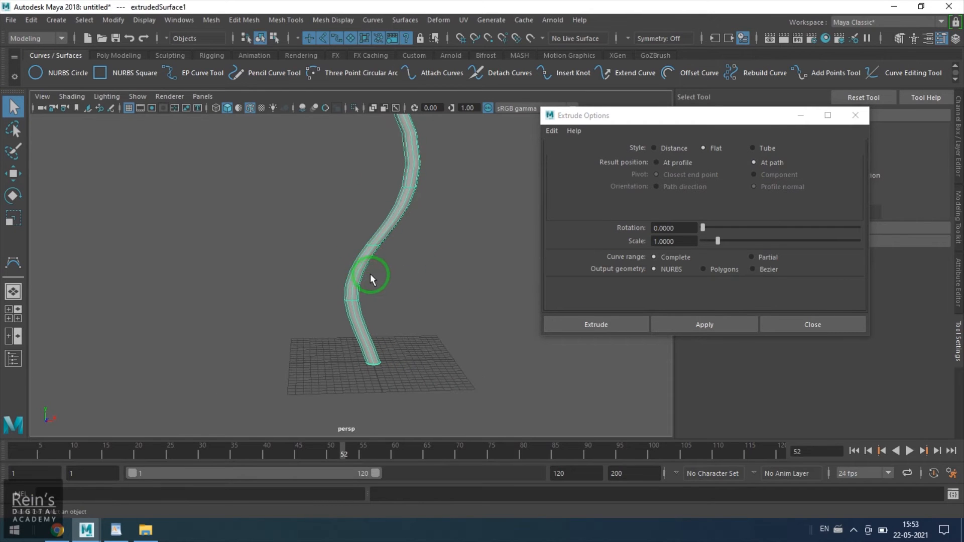
# Undo the surface and move control vertices to sharpen the S-curve's bends.
pyautogui.press('Delete')
pyautogui.click(377, 250)
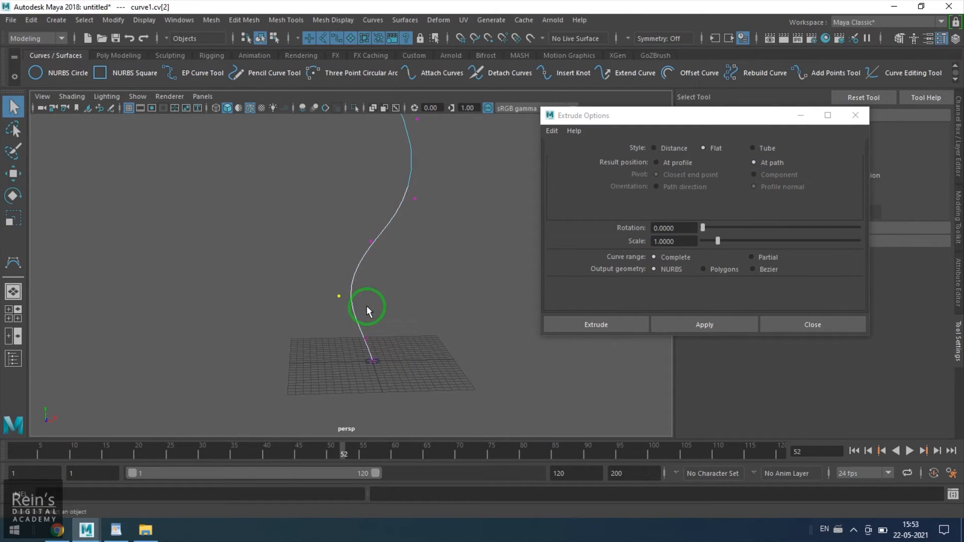
pyautogui.press('w')
pyautogui.moveTo(379, 294); pyautogui.dragTo(319, 294)
pyautogui.scroll(3, 387, 287)
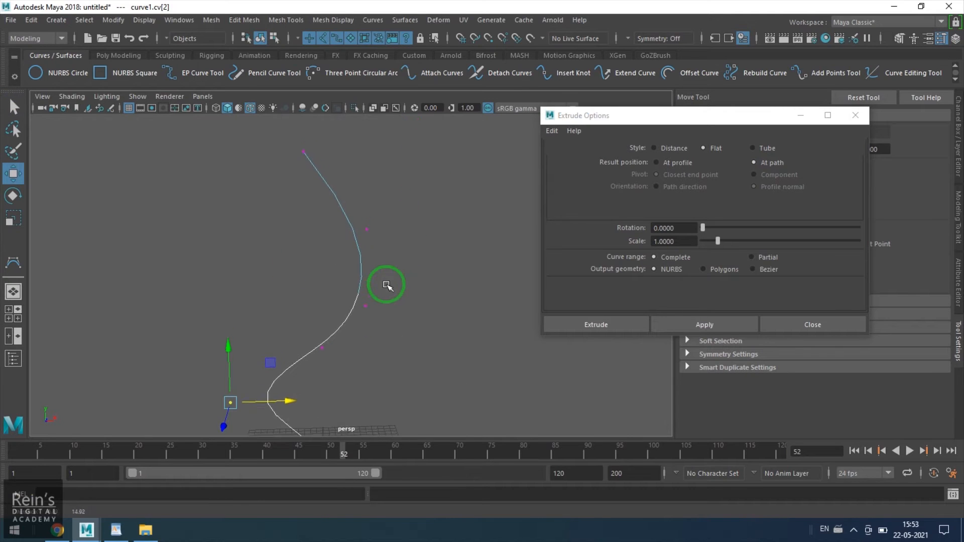
pyautogui.moveTo(334, 184); pyautogui.dragTo(386, 305)
pyautogui.moveTo(410, 271); pyautogui.dragTo(497, 273)
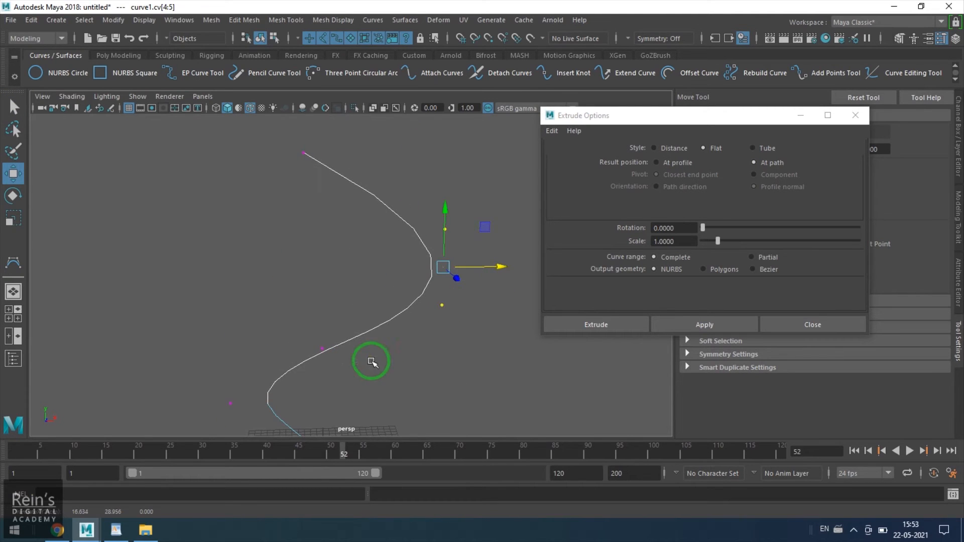
pyautogui.click(442, 305)
pyautogui.moveTo(433, 243); pyautogui.dragTo(445, 223)
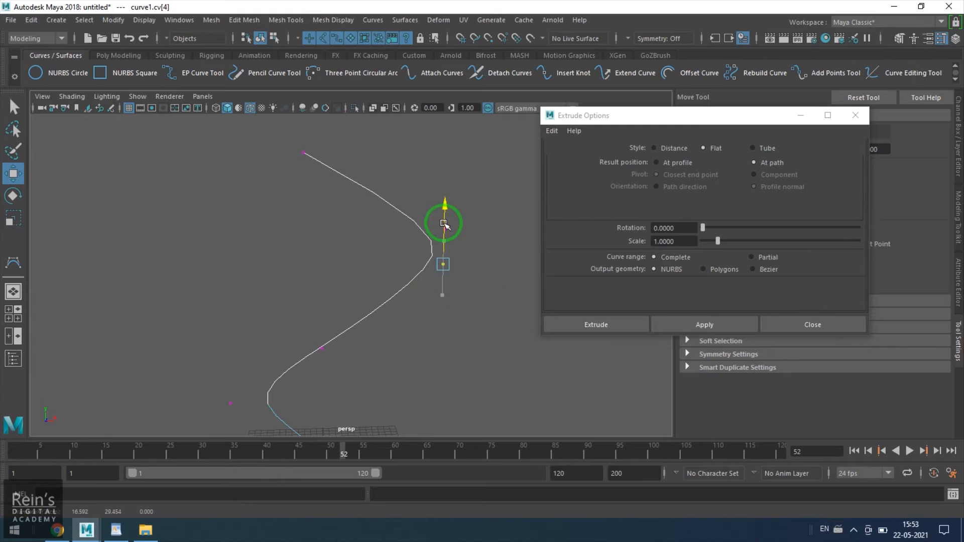
pyautogui.click(425, 291)
pyautogui.scroll(-3, 408, 286)
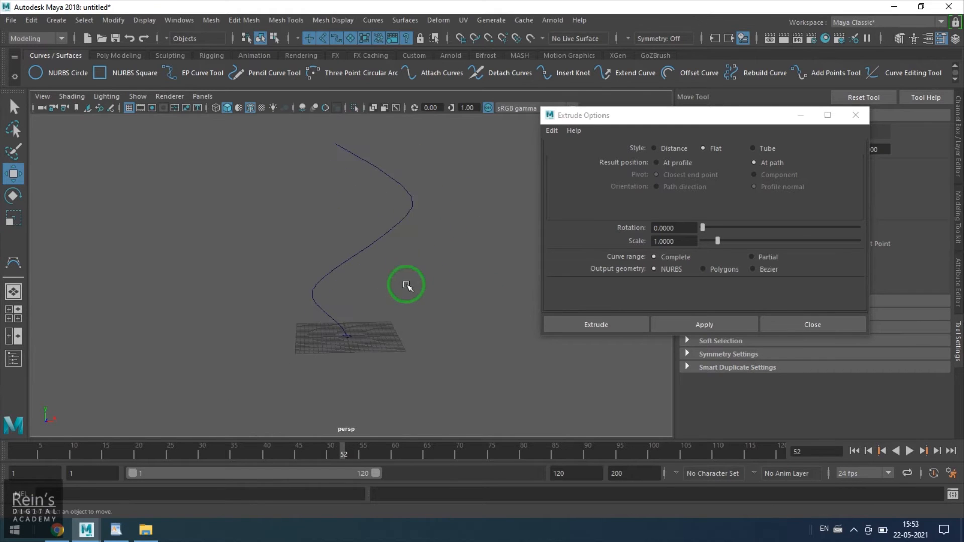
pyautogui.scroll(2, 392, 302)
# Extrude the reshaped curve again and move the new surface left, away from the curve.
pyautogui.click(348, 352)
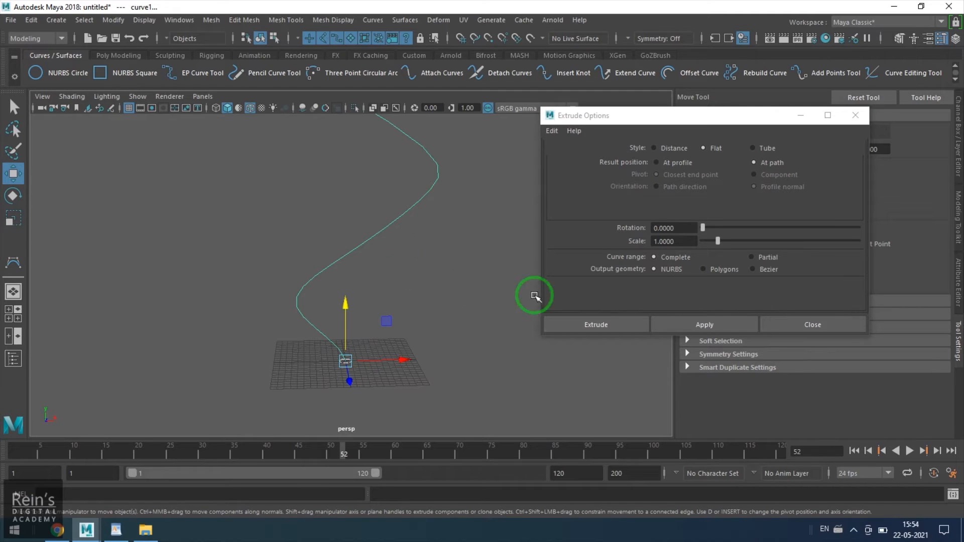
pyautogui.click(726, 327)
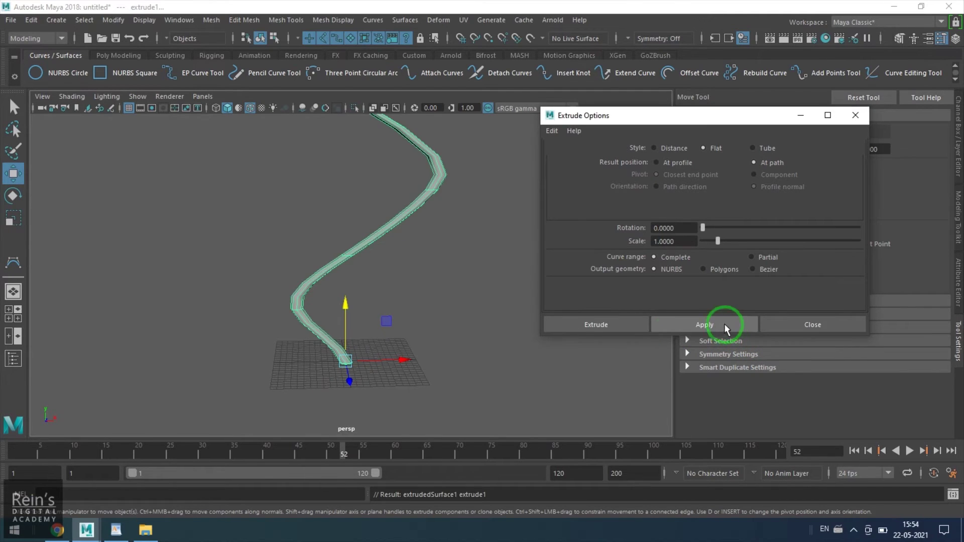
pyautogui.click(420, 374)
pyautogui.click(370, 242)
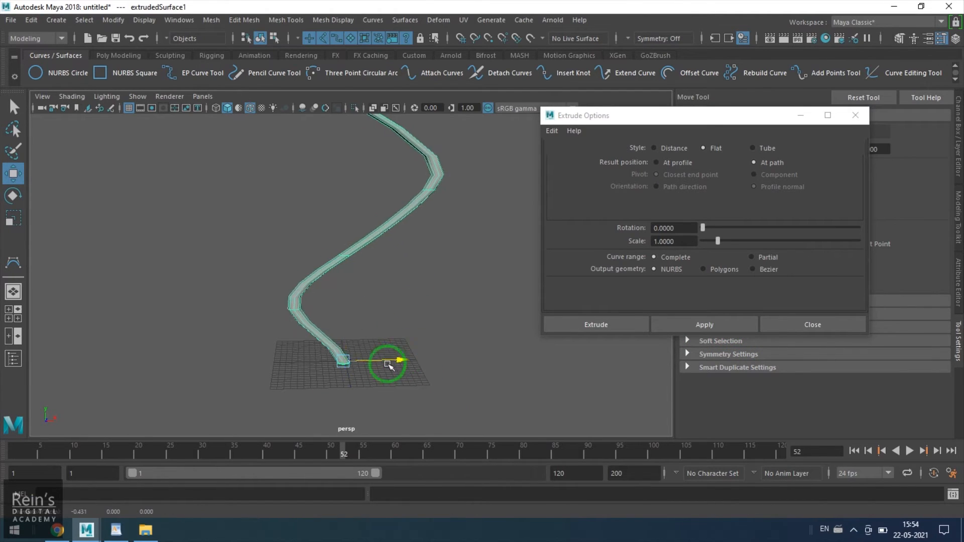
pyautogui.moveTo(388, 361); pyautogui.dragTo(189, 360)
pyautogui.click(348, 363)
# Switch the extrude style to Tube, apply a tube extrusion and undo it.
pyautogui.keyDown('shift'); pyautogui.click(399, 222); pyautogui.keyUp('shift')
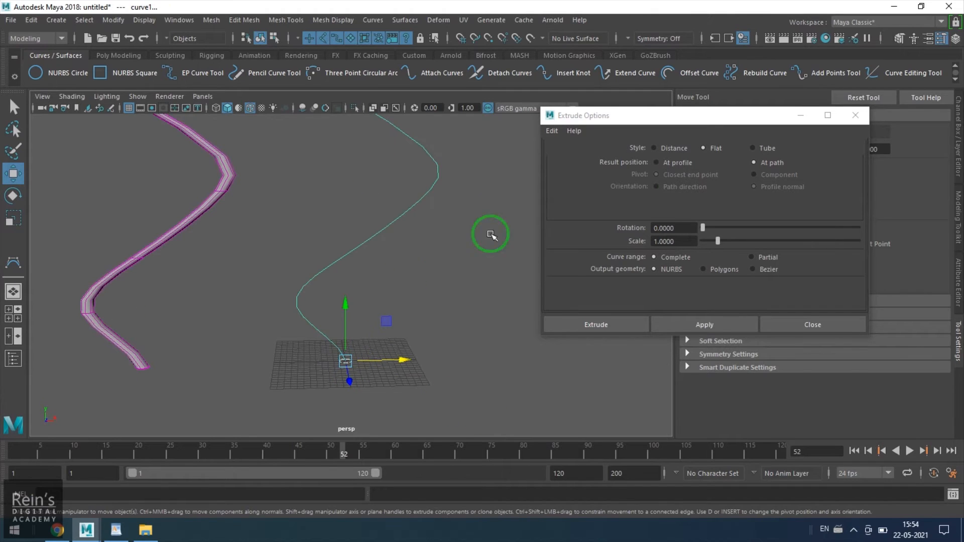
pyautogui.click(706, 149)
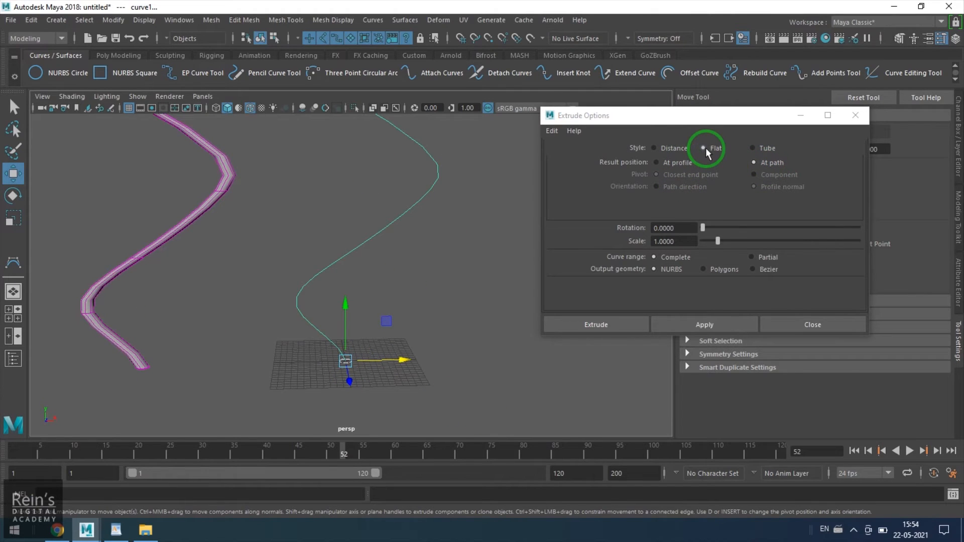
pyautogui.click(757, 148)
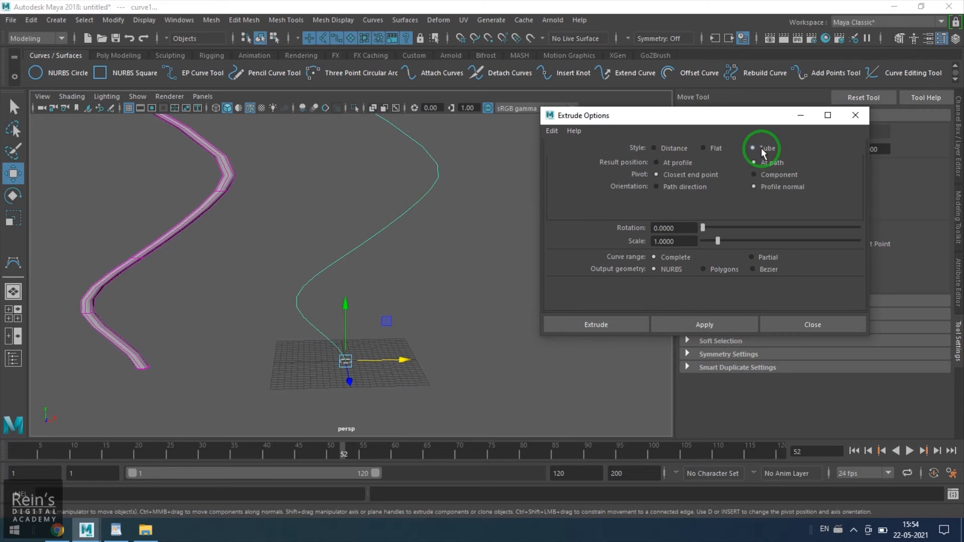
pyautogui.click(687, 320)
pyautogui.keyDown('alt'); pyautogui.moveTo(437, 319); pyautogui.dragTo(493, 349, button='middle'); pyautogui.keyUp('alt')
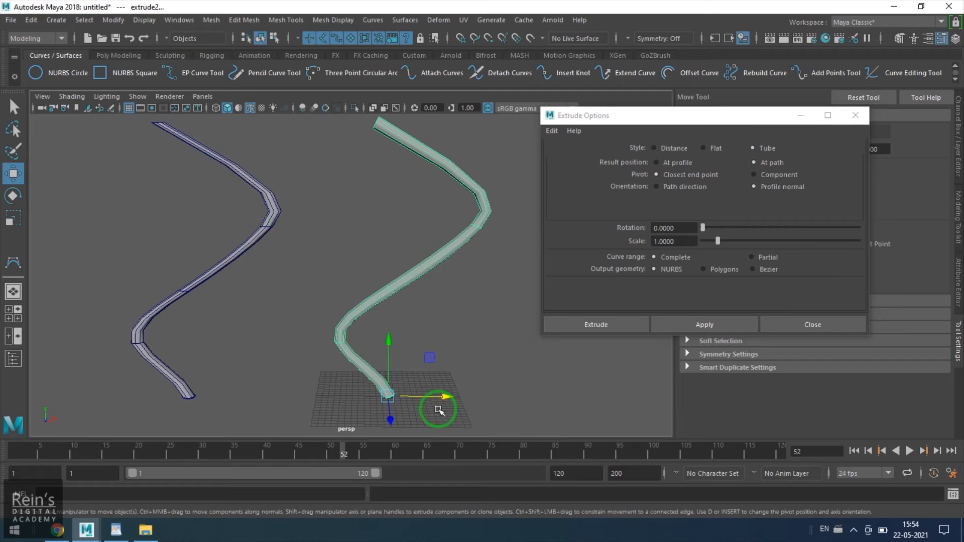
pyautogui.hotkey('ctrl', 'z')
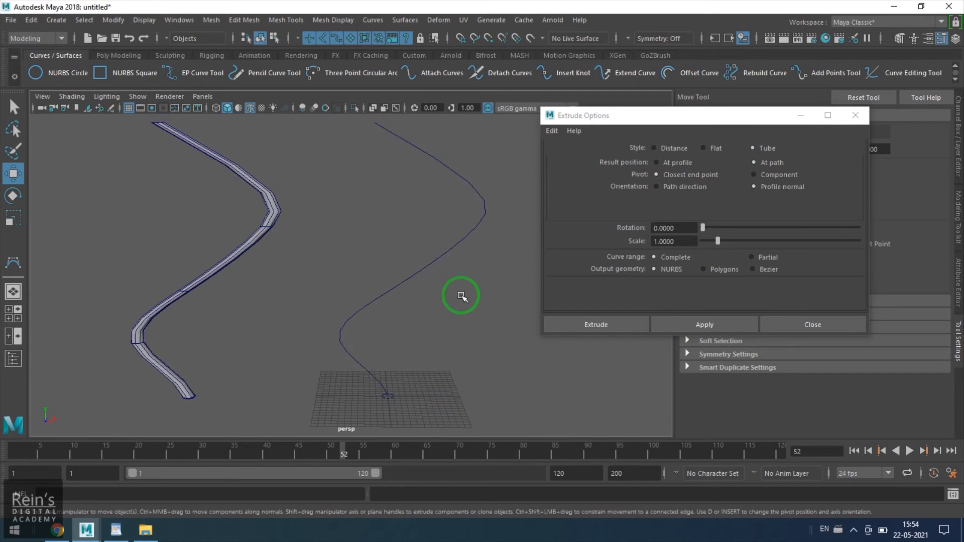
# Inspect the curve's edit points via the marking menu and return it to object mode.
pyautogui.click(455, 248)
pyautogui.rightClick(450, 234)
pyautogui.click(450, 253)
pyautogui.scroll(-3, 452, 274)
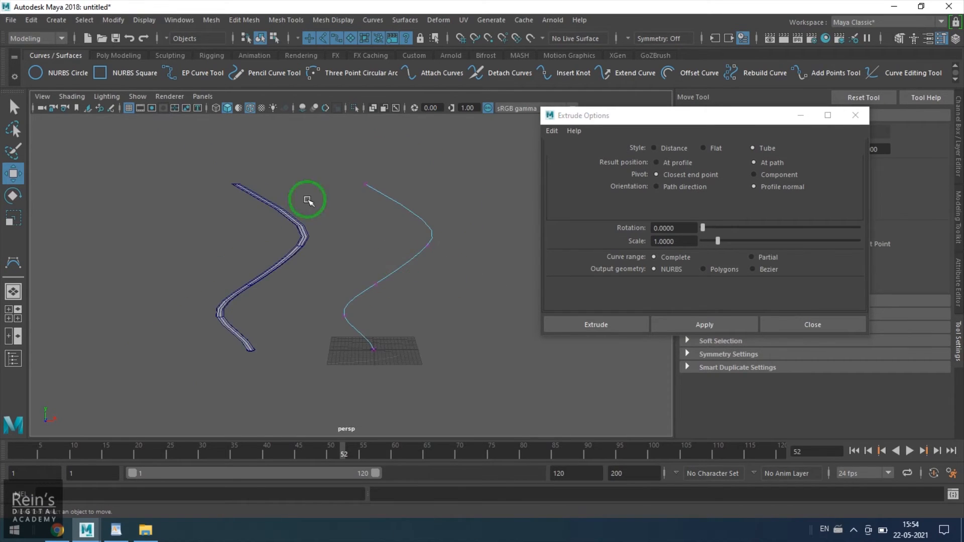
pyautogui.moveTo(259, 141); pyautogui.dragTo(533, 379)
pyautogui.rightClick(398, 205)
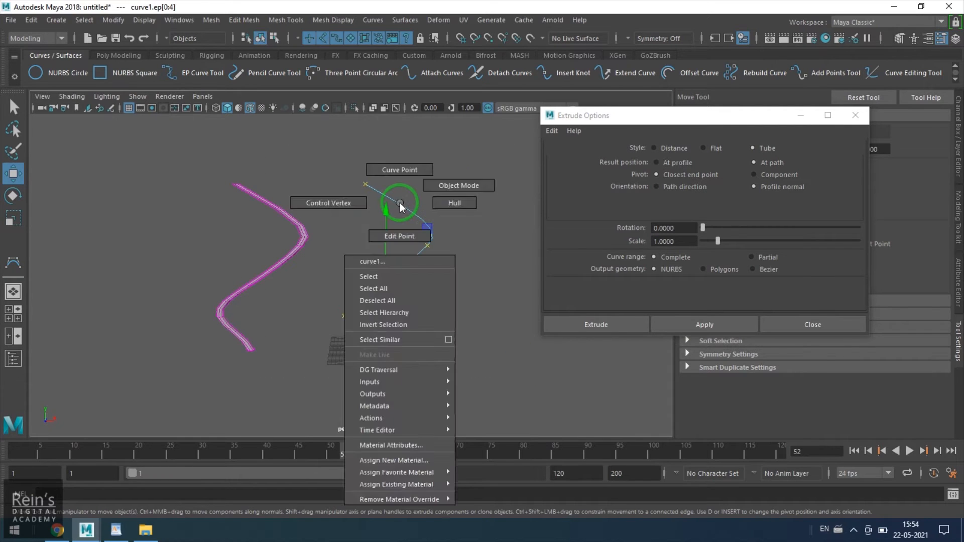
pyautogui.click(456, 186)
pyautogui.scroll(3, 485, 298)
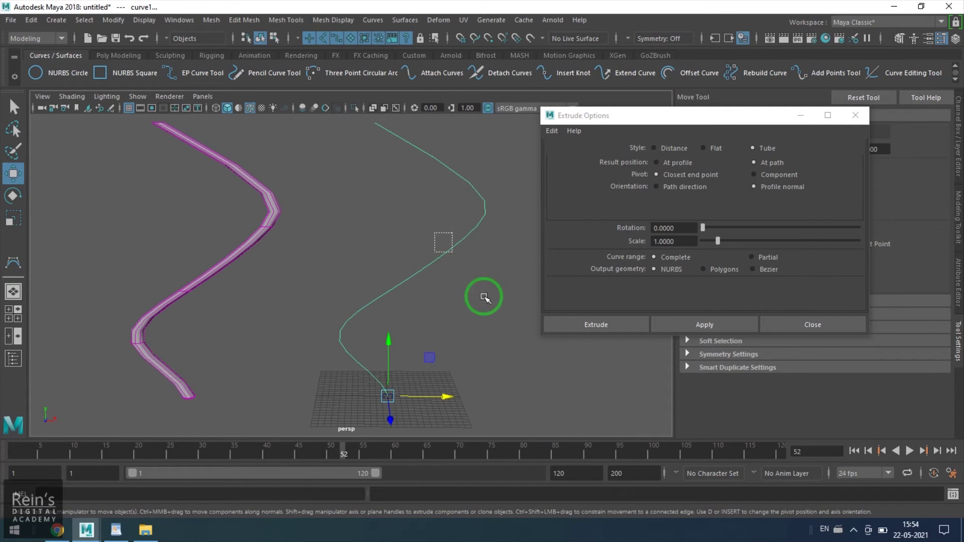
pyautogui.click(374, 20)
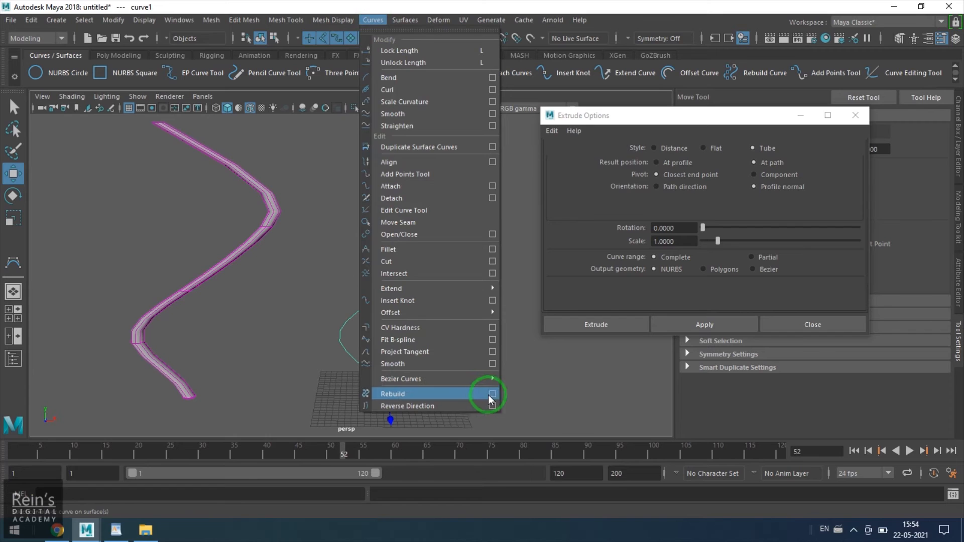
# Rebuild the path curve with 15 spans.
pyautogui.click(494, 394)
pyautogui.click(678, 210)
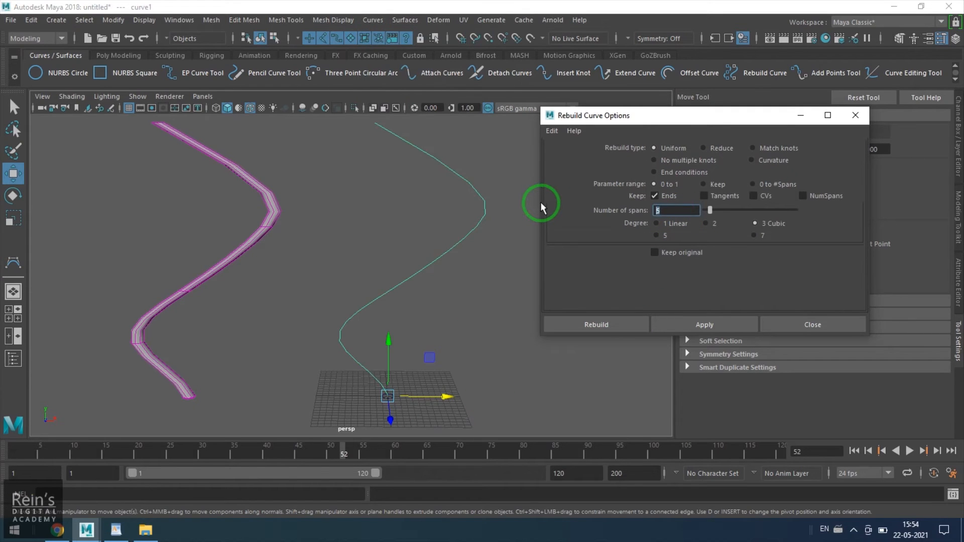
pyautogui.write('5')
pyautogui.press('Return')
pyautogui.click(620, 325)
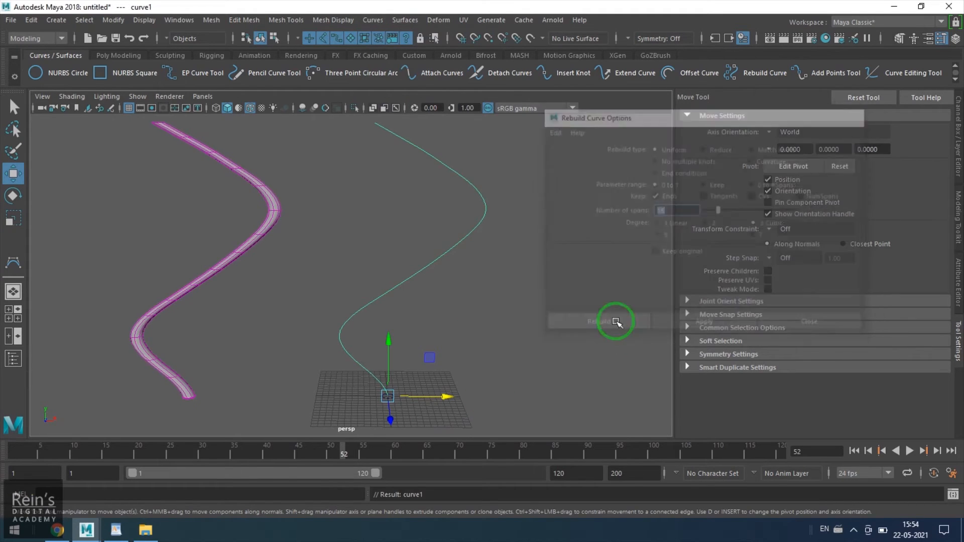
pyautogui.click(480, 340)
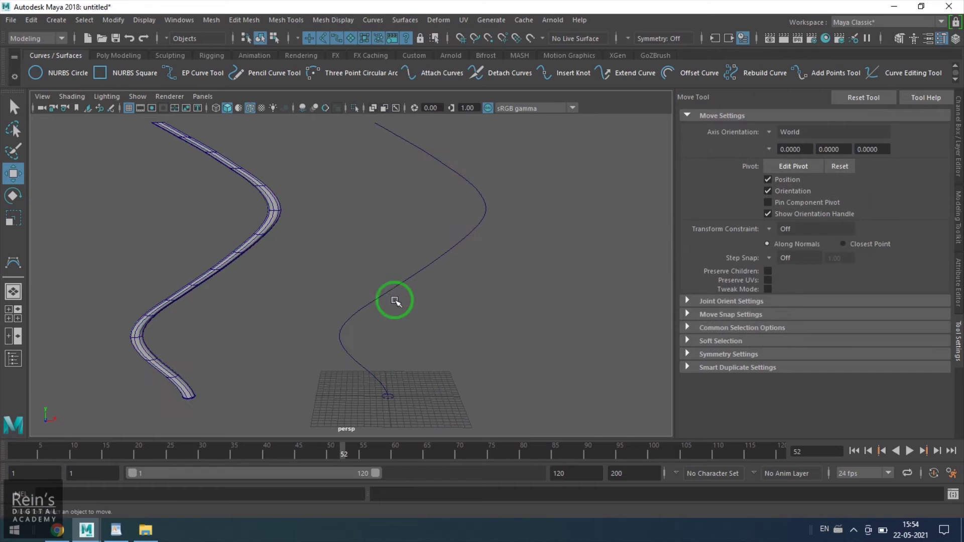
# Extrude the rebuilt curve into a smooth tube beside the first surface.
pyautogui.click(389, 397)
pyautogui.click(393, 21)
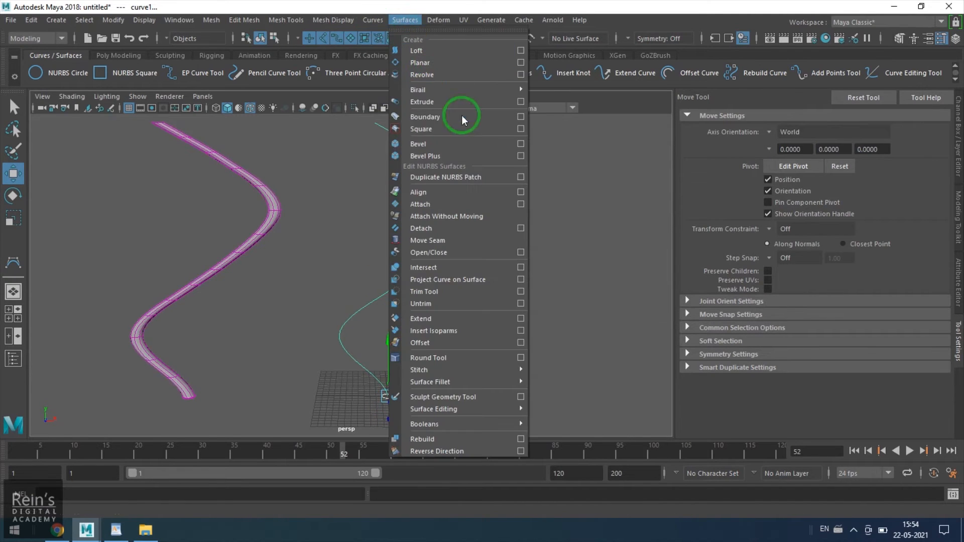
pyautogui.click(515, 102)
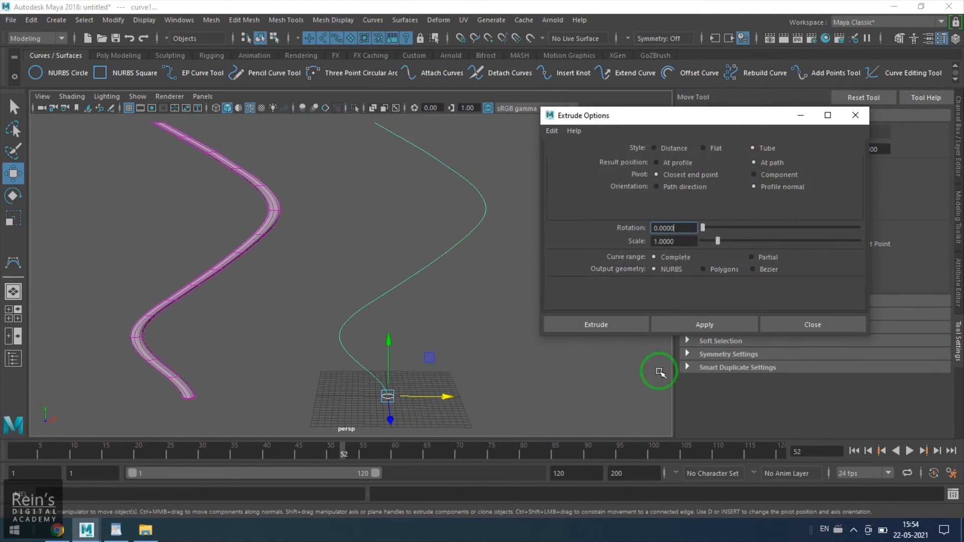
pyautogui.click(600, 325)
pyautogui.click(533, 334)
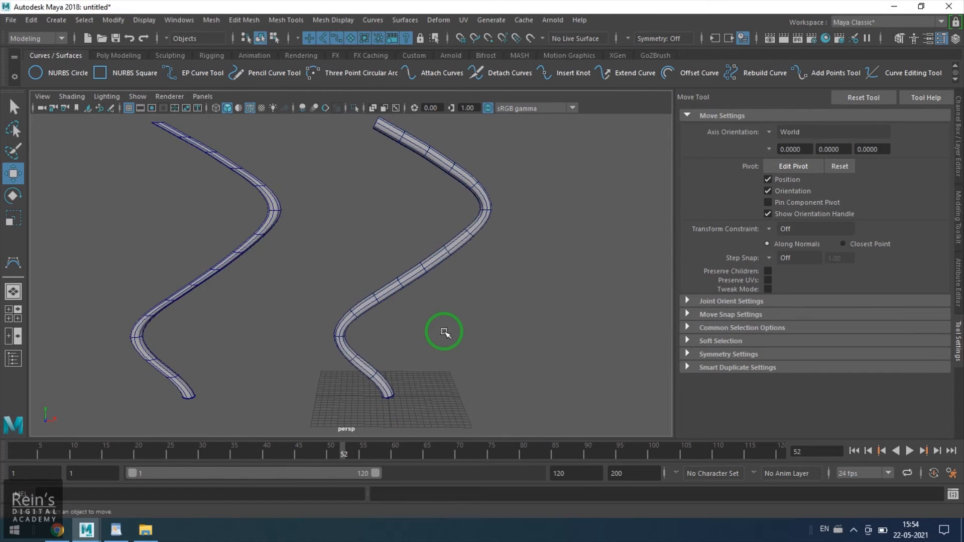
pyautogui.press('space')
pyautogui.press('space')
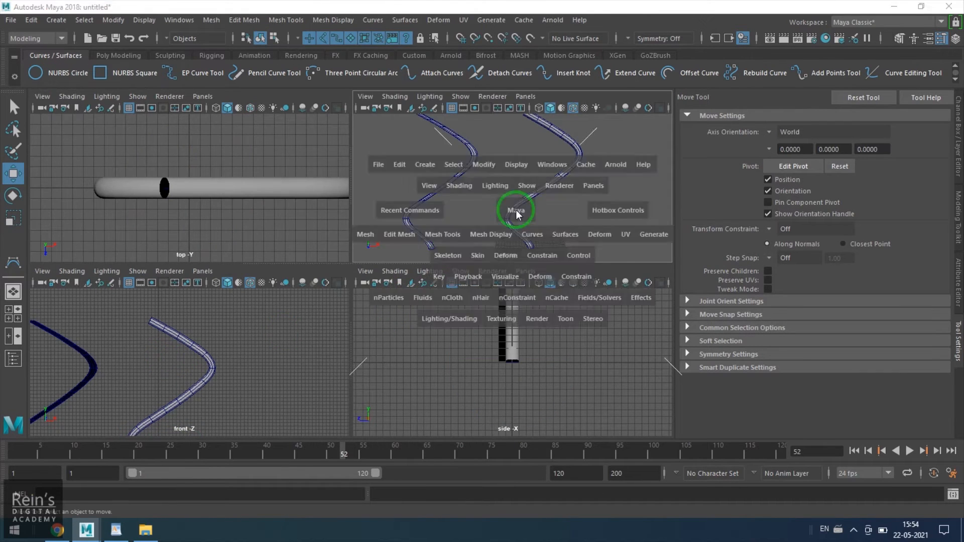
pyautogui.scroll(3, 430, 289)
pyautogui.scroll(3, 440, 294)
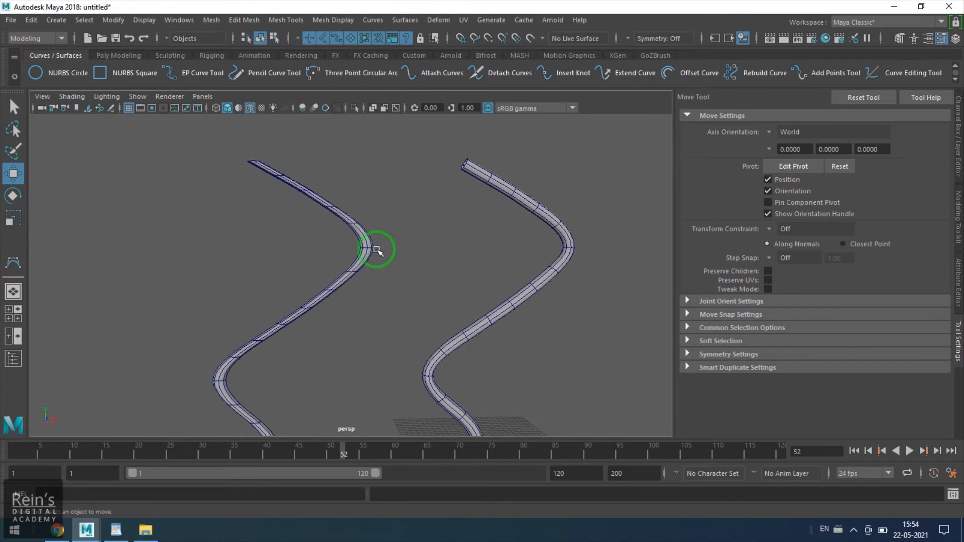
pyautogui.scroll(2, 377, 257)
pyautogui.scroll(3, 362, 262)
# Select the rows of control vertices at the tube's bend.
pyautogui.moveTo(381, 272); pyautogui.dragTo(290, 222, button='right')
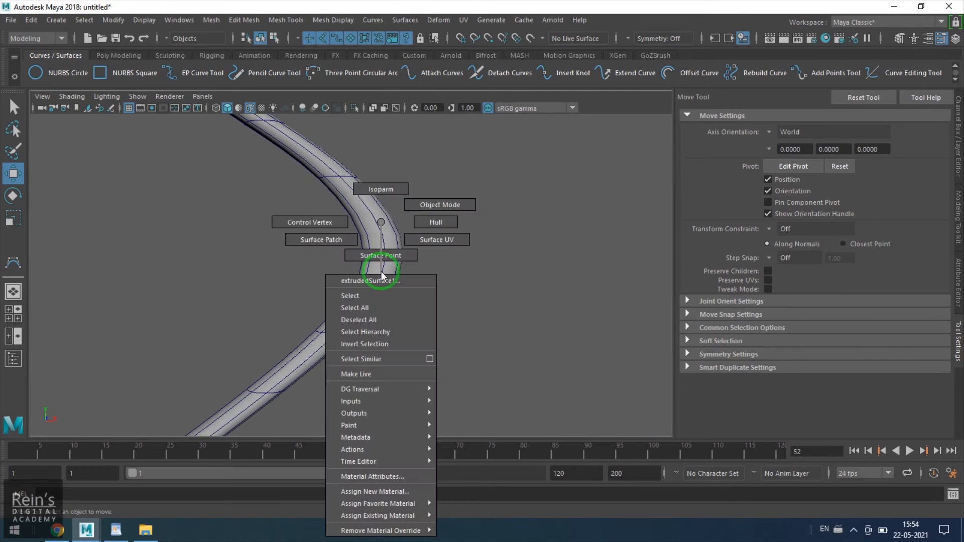
pyautogui.moveTo(287, 224); pyautogui.dragTo(548, 292)
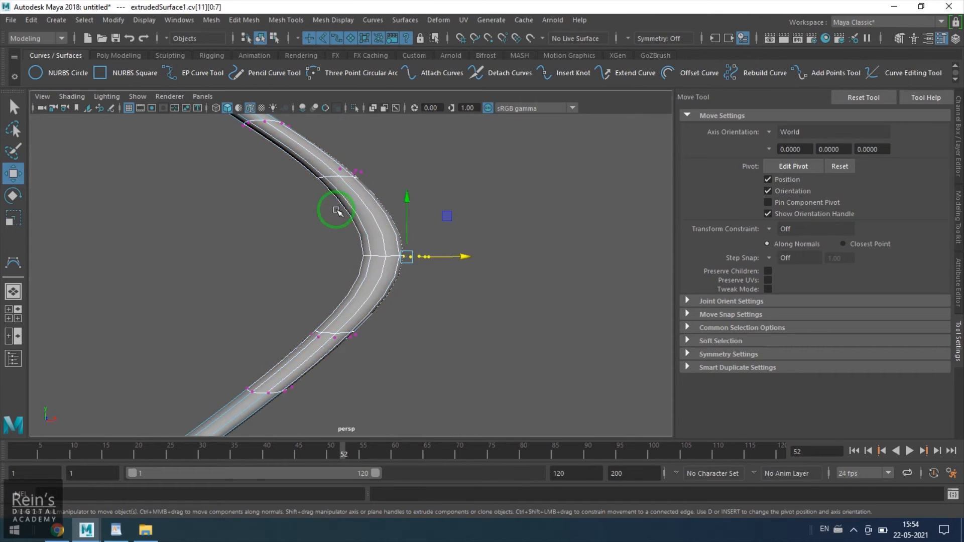
pyautogui.moveTo(334, 208)
pyautogui.keyDown('alt'); pyautogui.mouseDown()
pyautogui.moveTo(377, 339)
pyautogui.moveTo(495, 384)
pyautogui.mouseUp(); pyautogui.keyUp('alt')
pyautogui.moveTo(313, 304)
pyautogui.mouseDown()
pyautogui.moveTo(395, 342)
pyautogui.moveTo(482, 334)
pyautogui.moveTo(462, 361)
pyautogui.moveTo(342, 287)
pyautogui.moveTo(411, 316)
pyautogui.mouseUp()
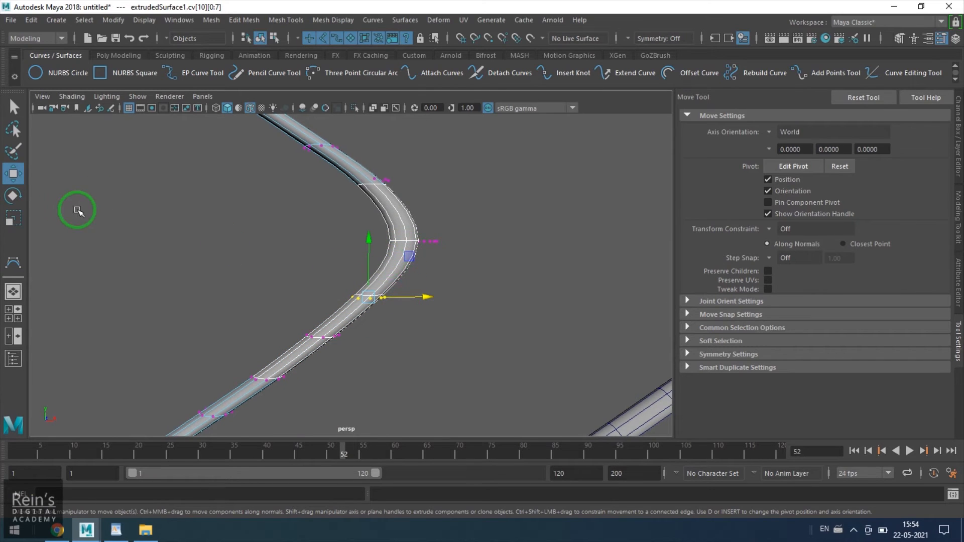
# Rotate the selected CV rows into alignment, then pick the rows at the upper and lower bends.
pyautogui.click(13, 195)
pyautogui.moveTo(377, 247); pyautogui.dragTo(416, 268)
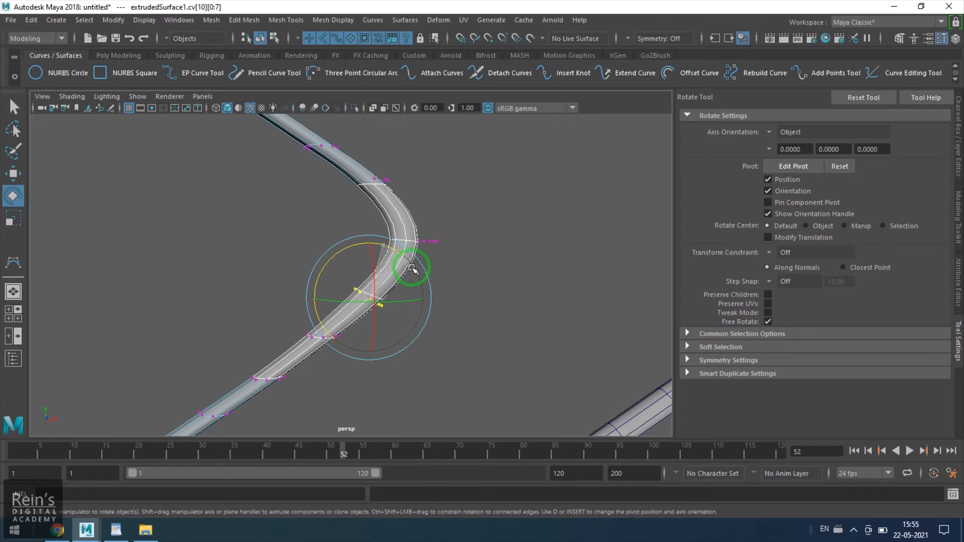
pyautogui.moveTo(335, 151); pyautogui.dragTo(420, 209)
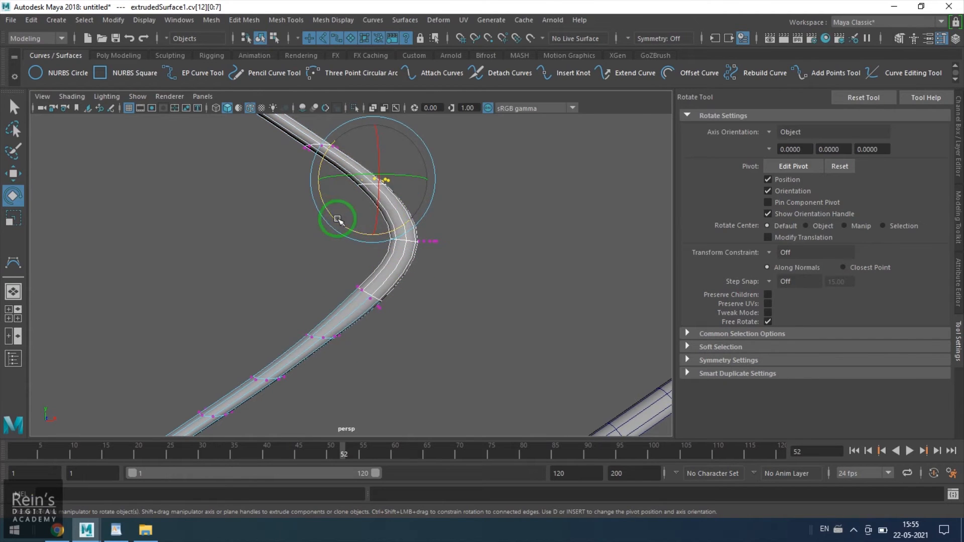
pyautogui.moveTo(334, 217)
pyautogui.mouseDown()
pyautogui.moveTo(384, 269)
pyautogui.moveTo(382, 183)
pyautogui.mouseUp()
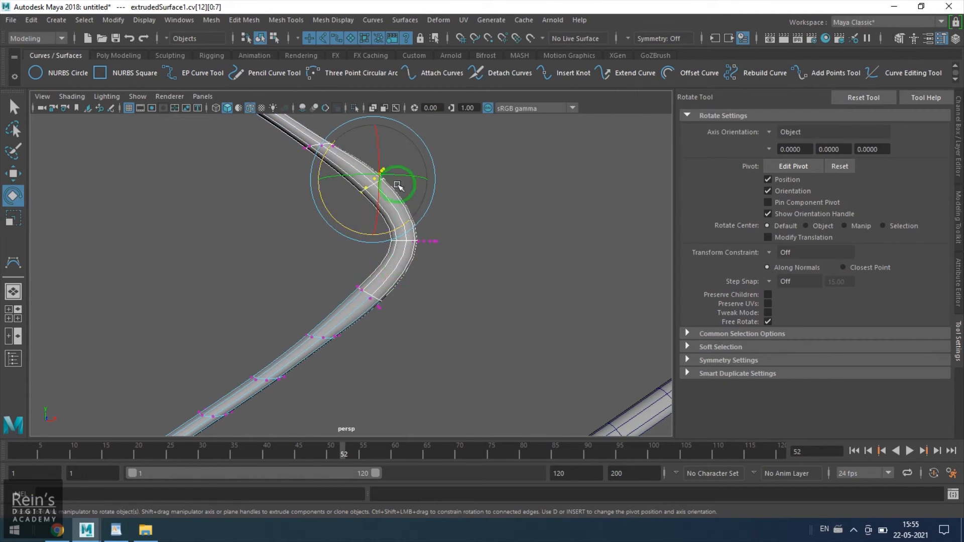
pyautogui.click(376, 241)
pyautogui.click(367, 272)
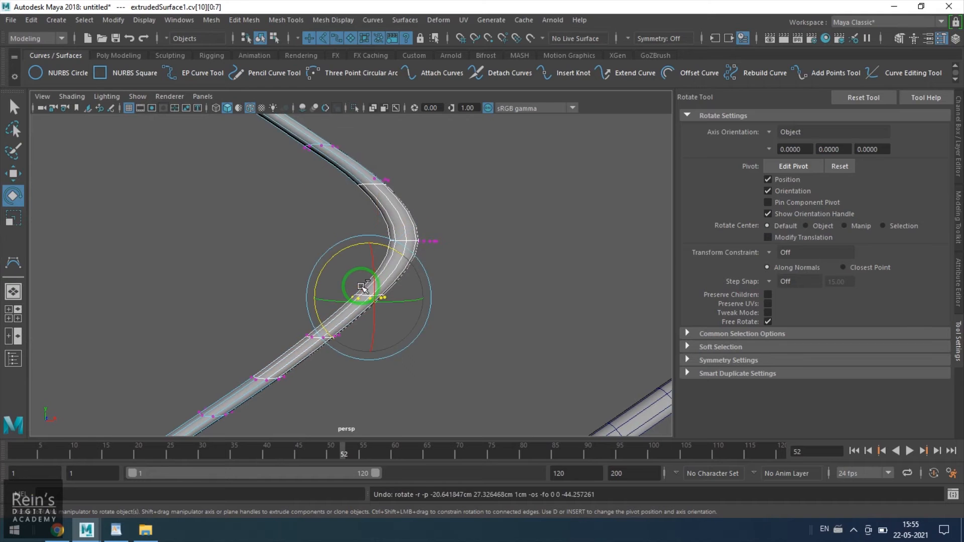
pyautogui.keyDown('shift'); pyautogui.click(366, 278); pyautogui.keyUp('shift')
pyautogui.scroll(-3, 372, 263)
# Return the tube to object mode and select the right-hand, then the left-hand tube.
pyautogui.keyDown('alt'); pyautogui.moveTo(372, 264); pyautogui.dragTo(399, 226, button='middle'); pyautogui.keyUp('alt')
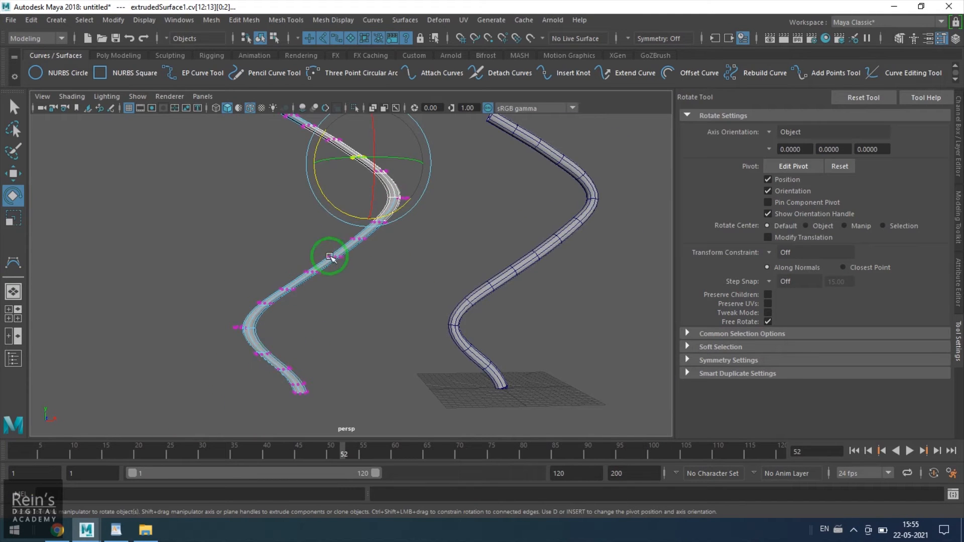
pyautogui.keyDown('alt'); pyautogui.moveTo(352, 265); pyautogui.dragTo(383, 269, button='middle'); pyautogui.keyUp('alt')
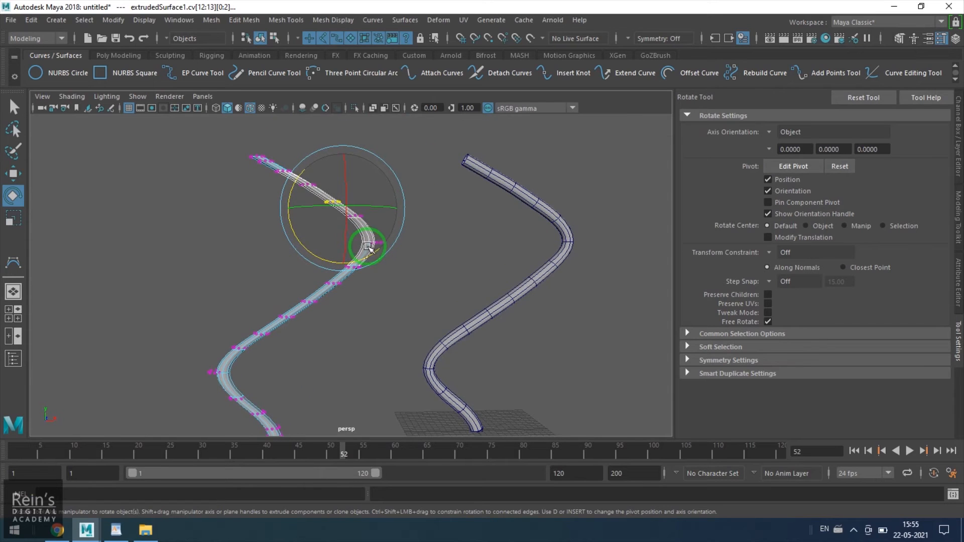
pyautogui.rightClick(300, 305)
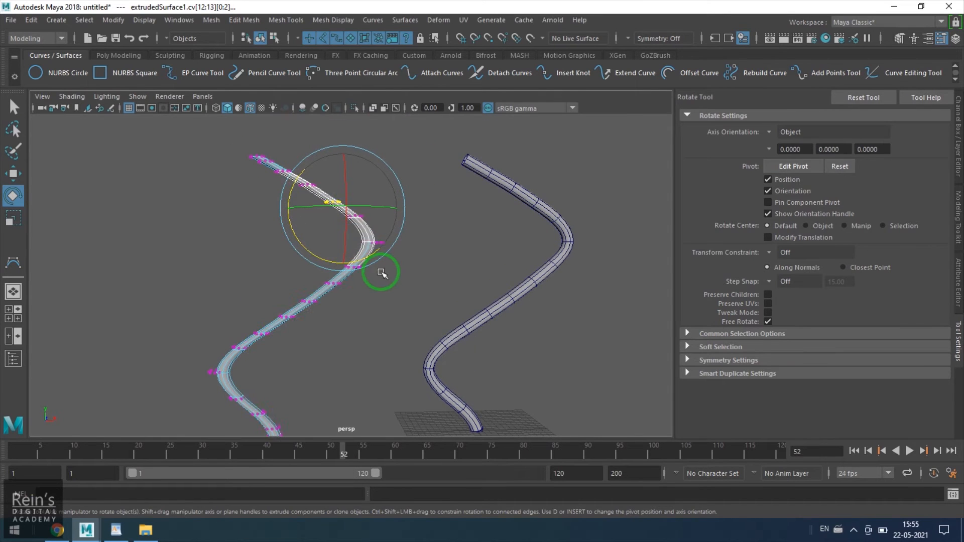
pyautogui.moveTo(323, 280)
pyautogui.mouseDown(button='right')
pyautogui.moveTo(422, 282)
pyautogui.moveTo(505, 323)
pyautogui.mouseUp(button='right')
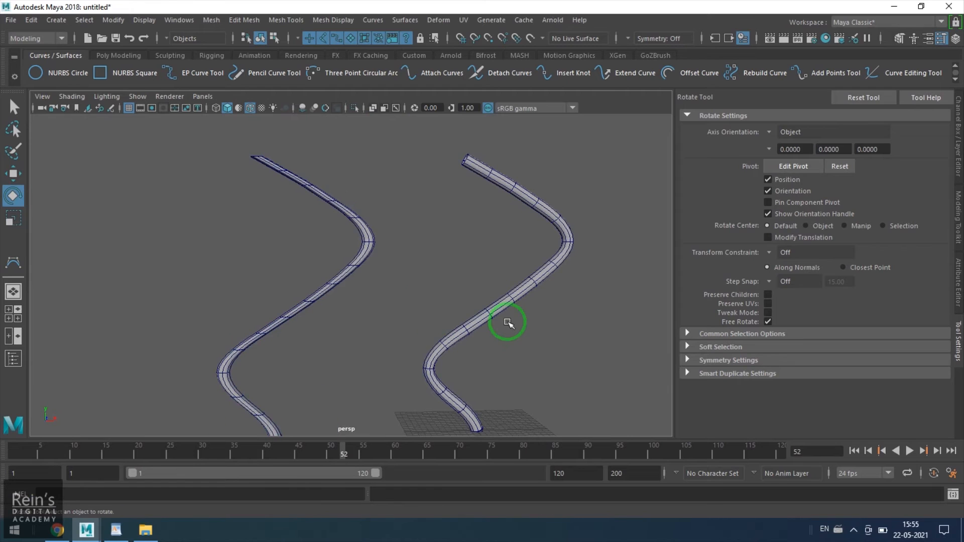
pyautogui.click(505, 302)
pyautogui.keyDown('alt'); pyautogui.moveTo(556, 312); pyautogui.dragTo(428, 308, button='middle'); pyautogui.keyUp('alt')
pyautogui.scroll(3, 428, 307)
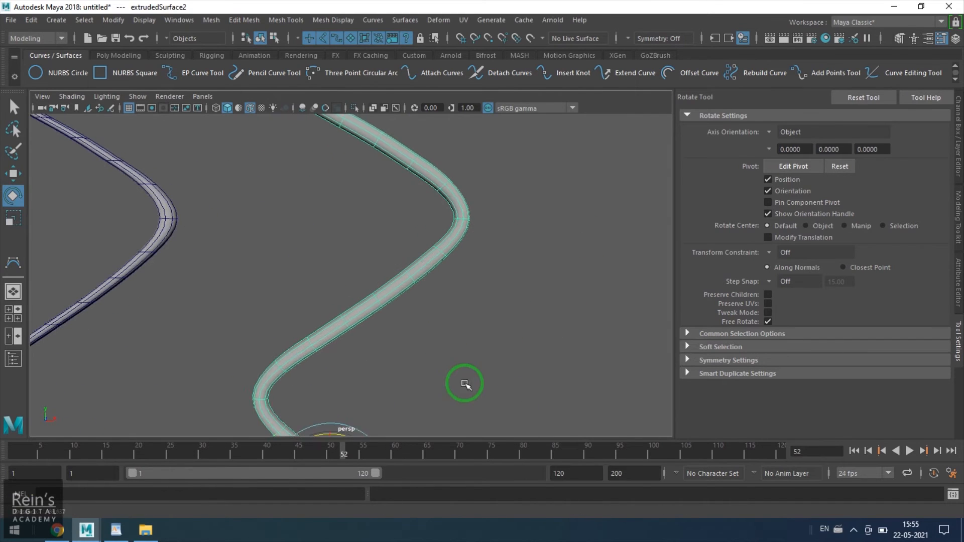
pyautogui.scroll(1, 463, 385)
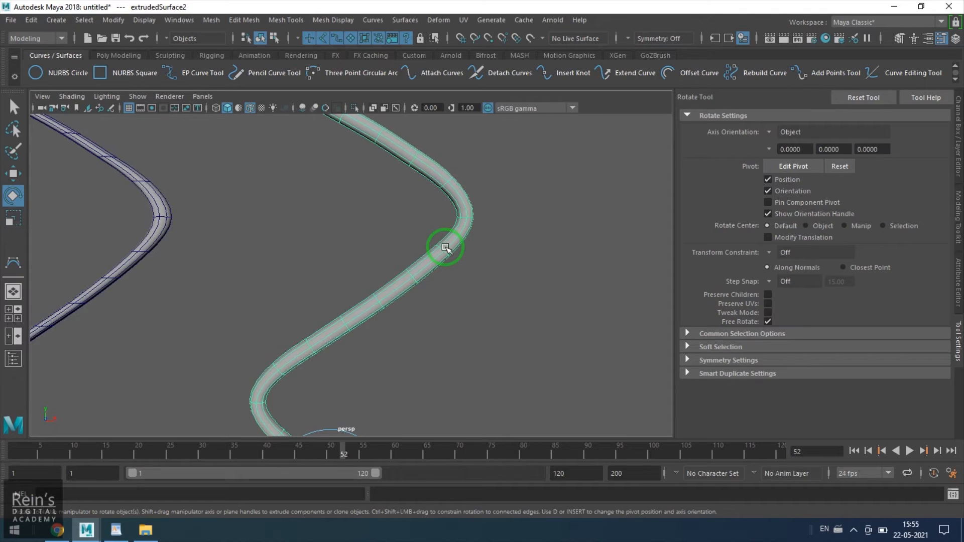
pyautogui.scroll(-3, 445, 248)
pyautogui.scroll(-2, 383, 285)
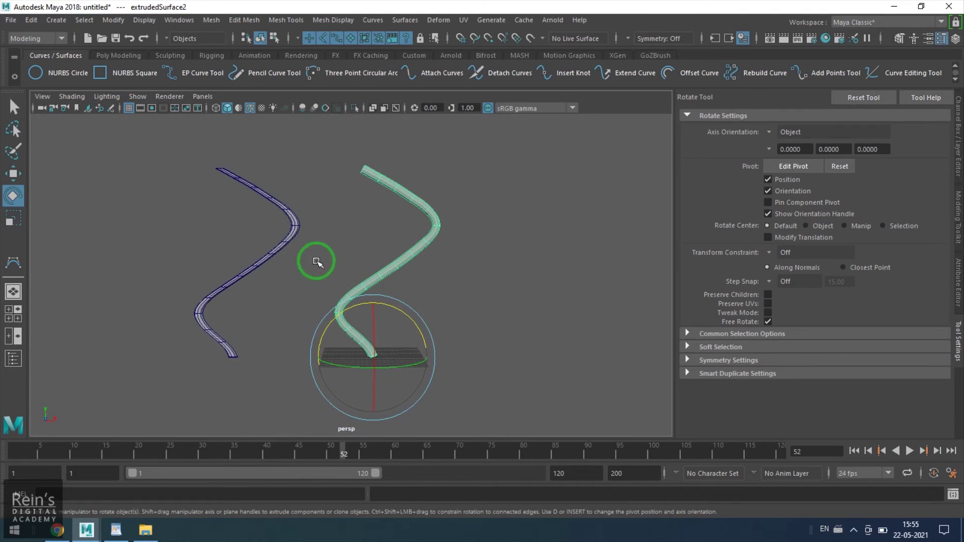
pyautogui.click(288, 231)
# Remove both extruded tubes and move the profile circle to the right along X.
pyautogui.hotkey('ctrl', 'z')
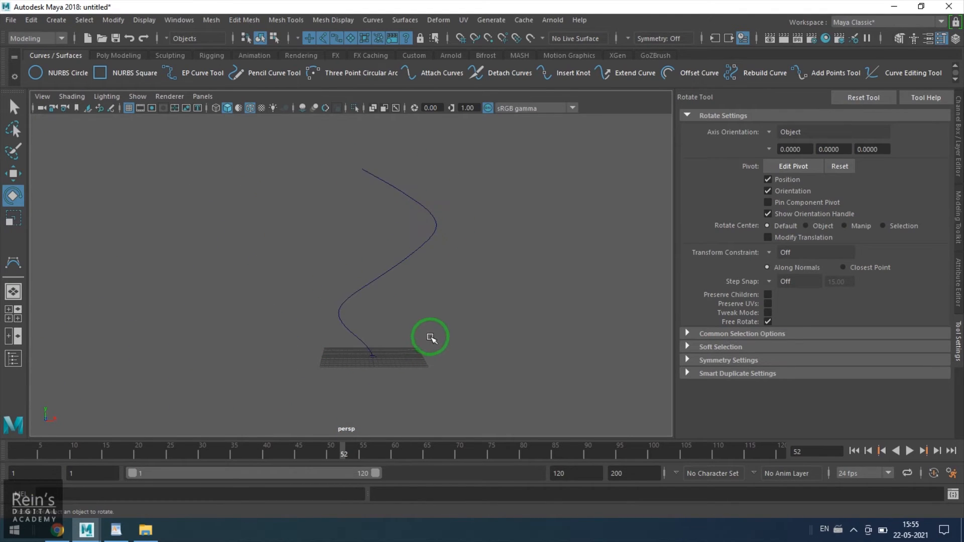
pyautogui.keyDown('alt'); pyautogui.moveTo(423, 359); pyautogui.dragTo(408, 399); pyautogui.keyUp('alt')
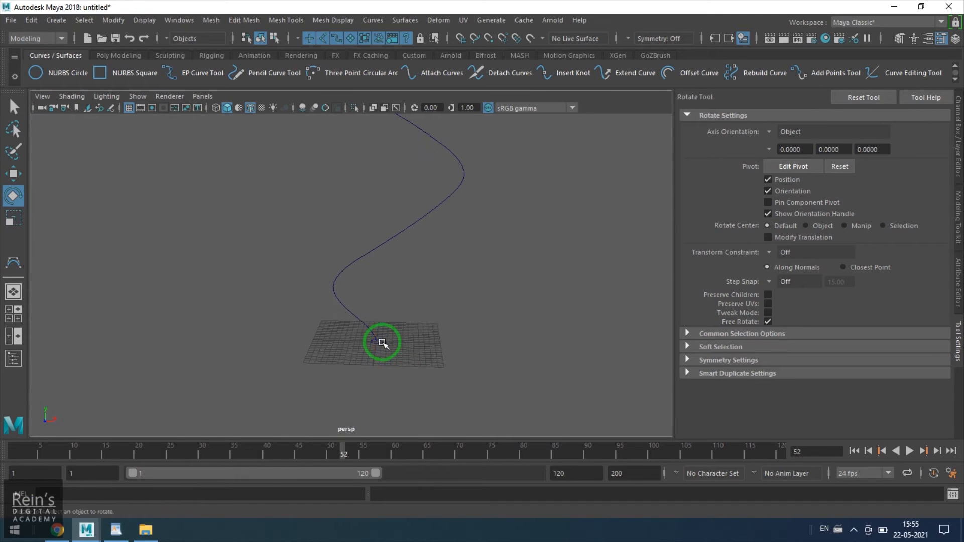
pyautogui.click(382, 344)
pyautogui.press('w')
pyautogui.moveTo(437, 351); pyautogui.dragTo(543, 357)
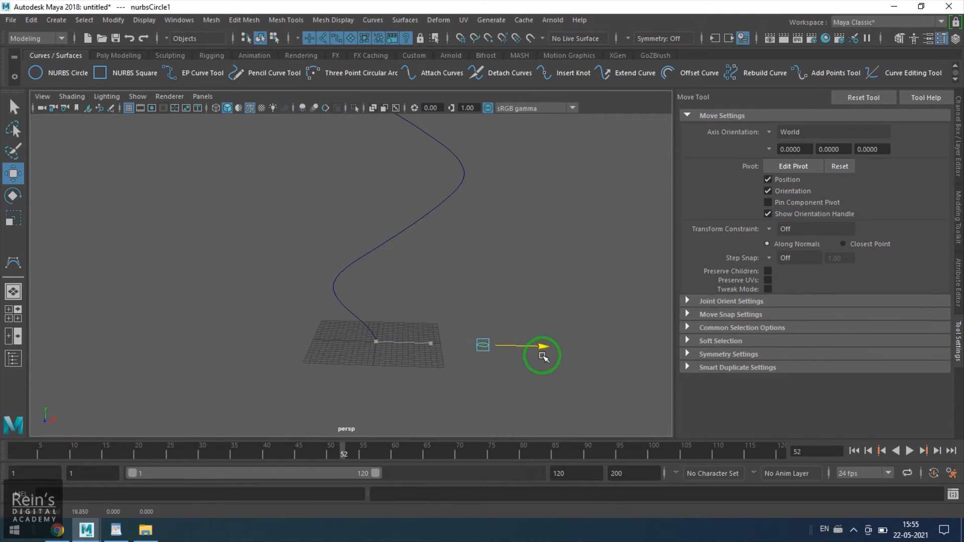
# Freeze the circle's transformations via Modify and hide the viewport grid.
pyautogui.click(41, 22)
pyautogui.click(114, 20)
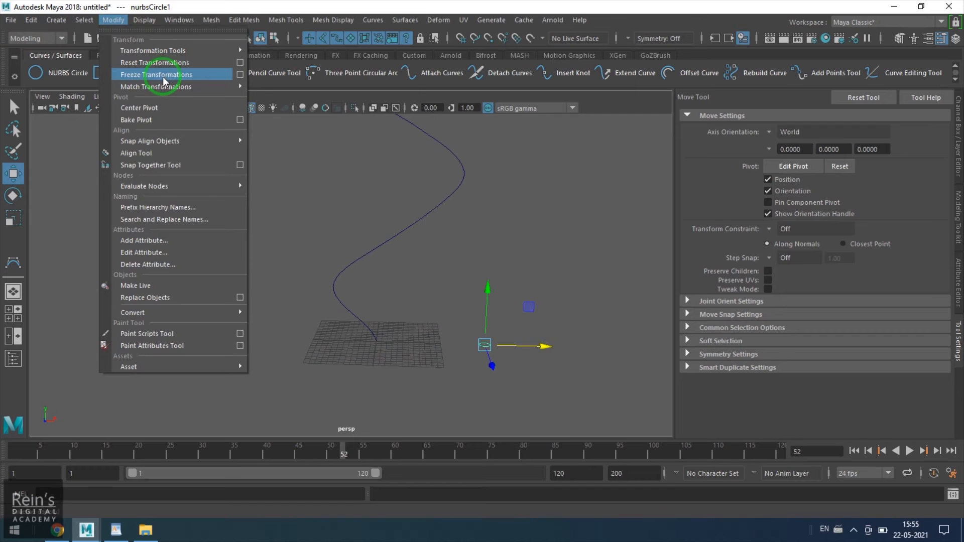
pyautogui.click(163, 76)
pyautogui.click(407, 400)
pyautogui.click(129, 108)
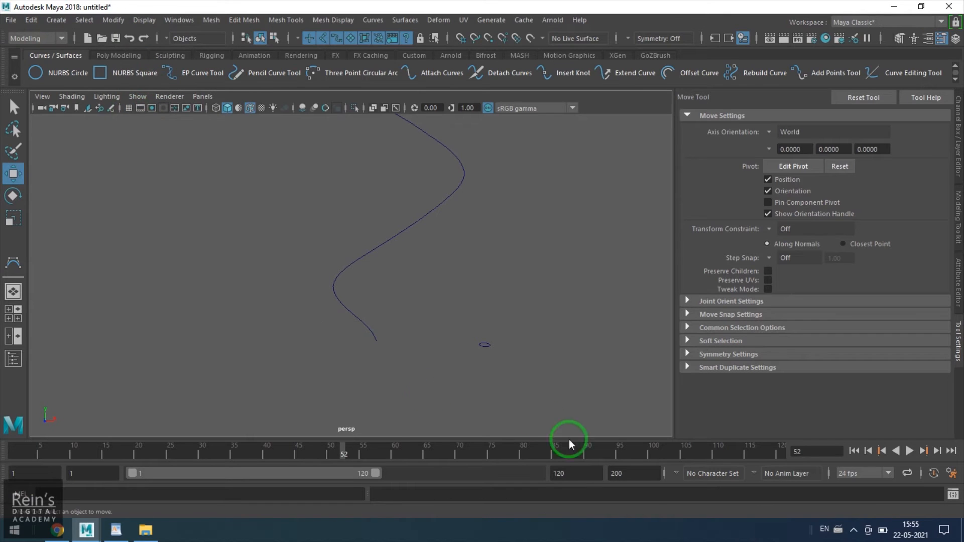
# Select the profile circle and then add the S-shaped path curve to the selection.
pyautogui.moveTo(476, 333); pyautogui.dragTo(530, 378)
pyautogui.moveTo(387, 292); pyautogui.dragTo(316, 327)
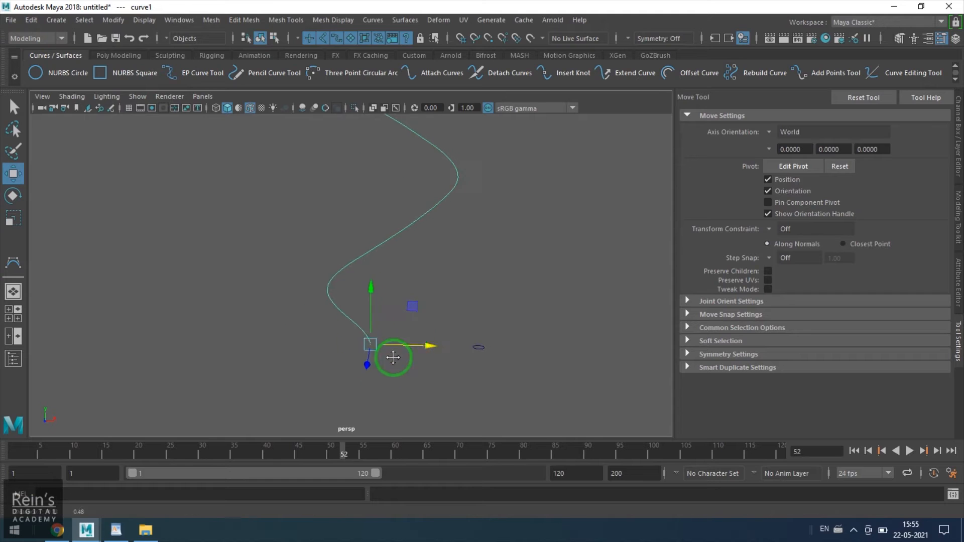
pyautogui.keyDown('alt'); pyautogui.moveTo(394, 354); pyautogui.dragTo(469, 359, button='middle'); pyautogui.keyUp('alt')
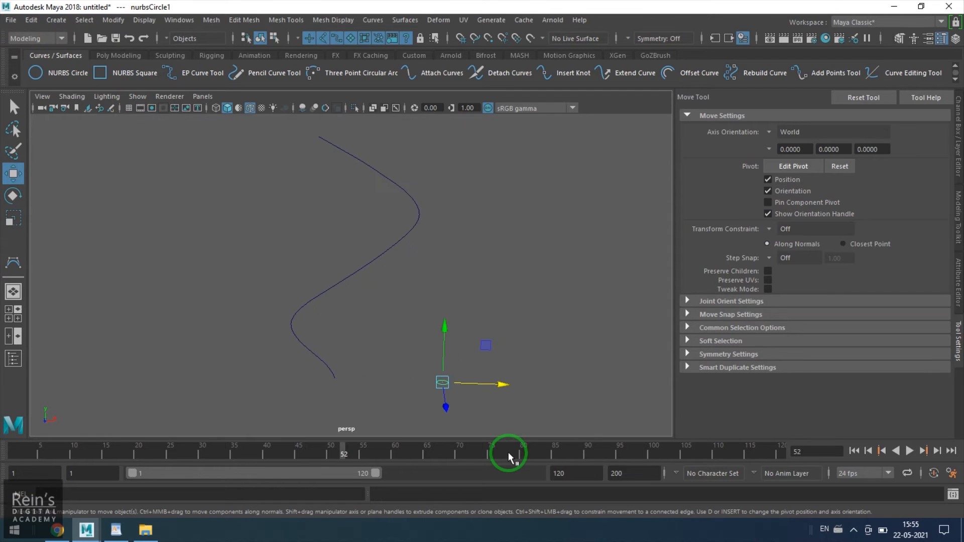
pyautogui.click(348, 295)
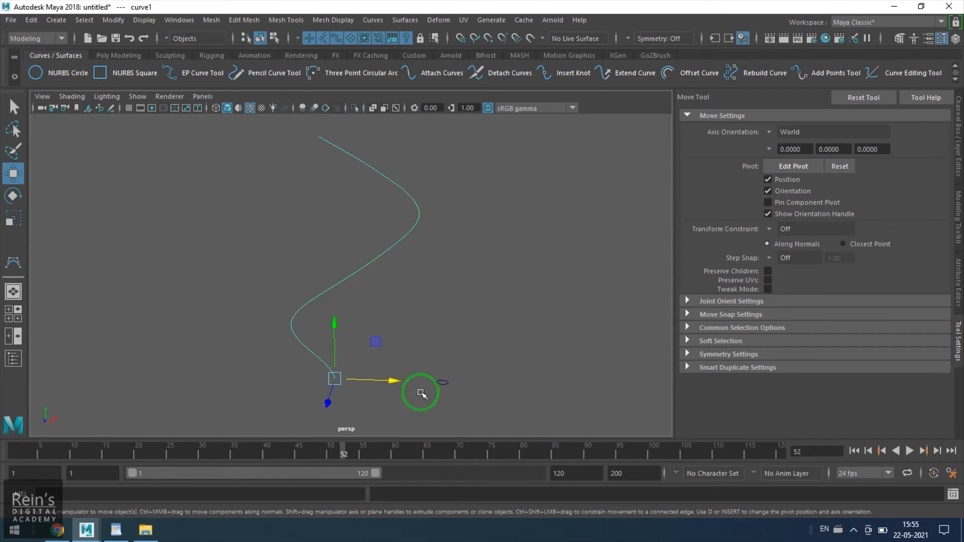
pyautogui.click(422, 357)
pyautogui.moveTo(467, 358); pyautogui.dragTo(416, 388)
pyautogui.keyDown('shift'); pyautogui.click(354, 271); pyautogui.keyUp('shift')
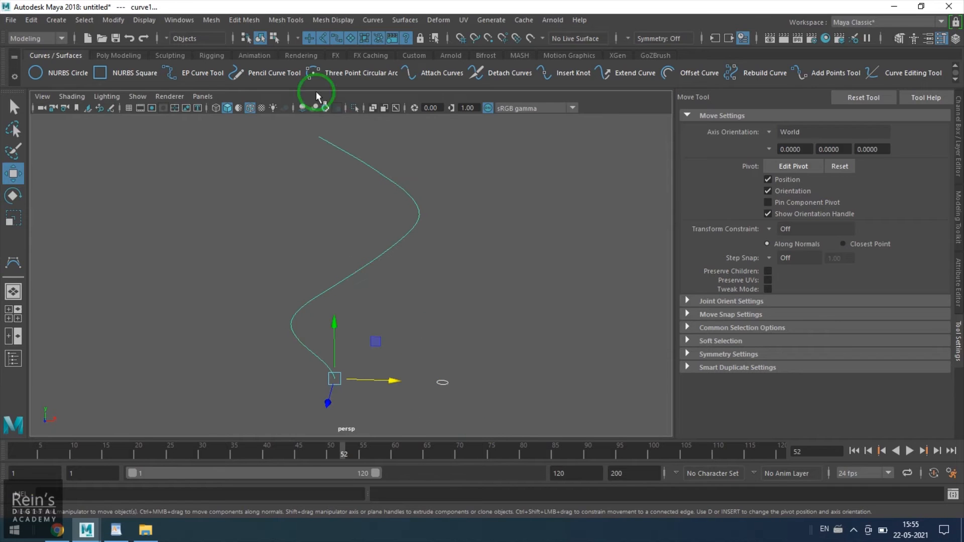
pyautogui.click(392, 20)
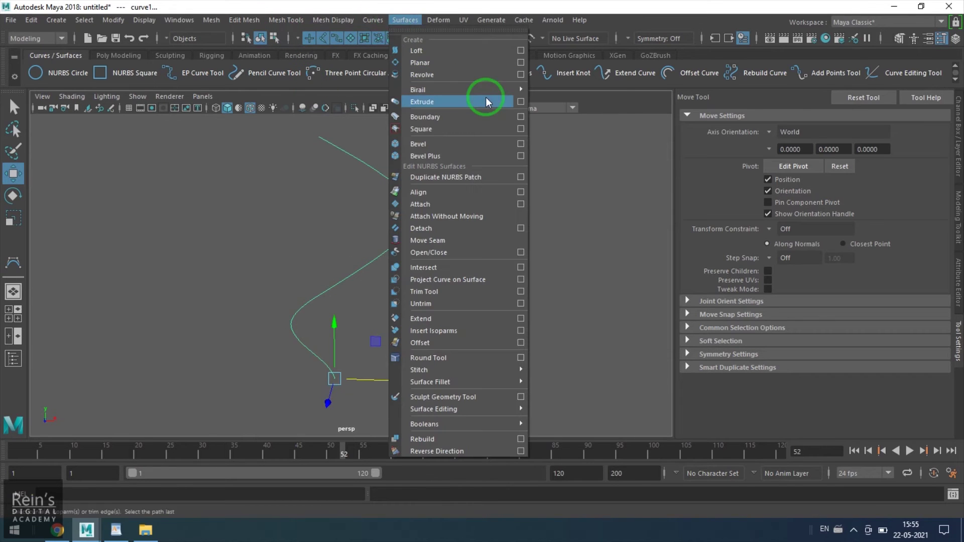
# In Extrude Options, toggle Result position between At profile and At path.
pyautogui.click(523, 105)
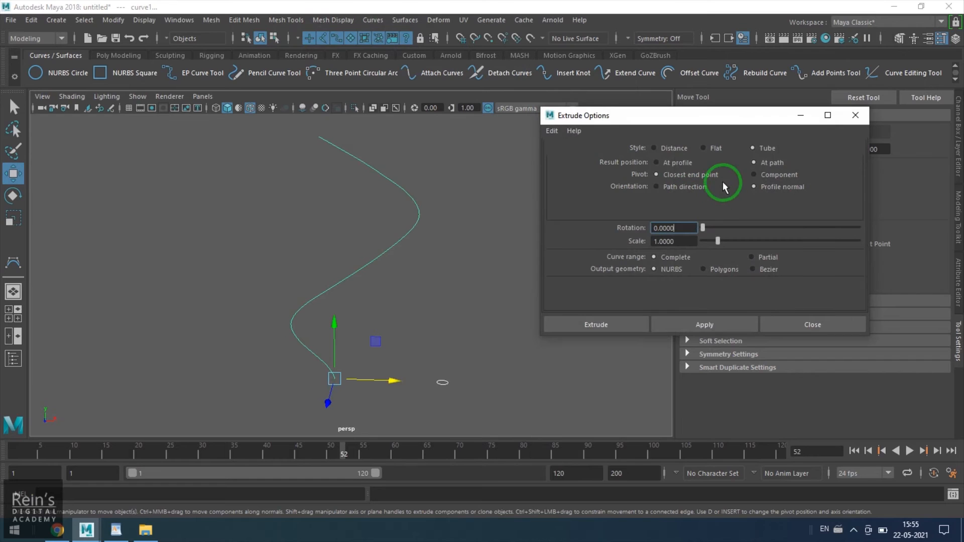
pyautogui.click(673, 164)
pyautogui.click(763, 165)
pyautogui.click(672, 172)
pyautogui.click(764, 162)
pyautogui.click(683, 165)
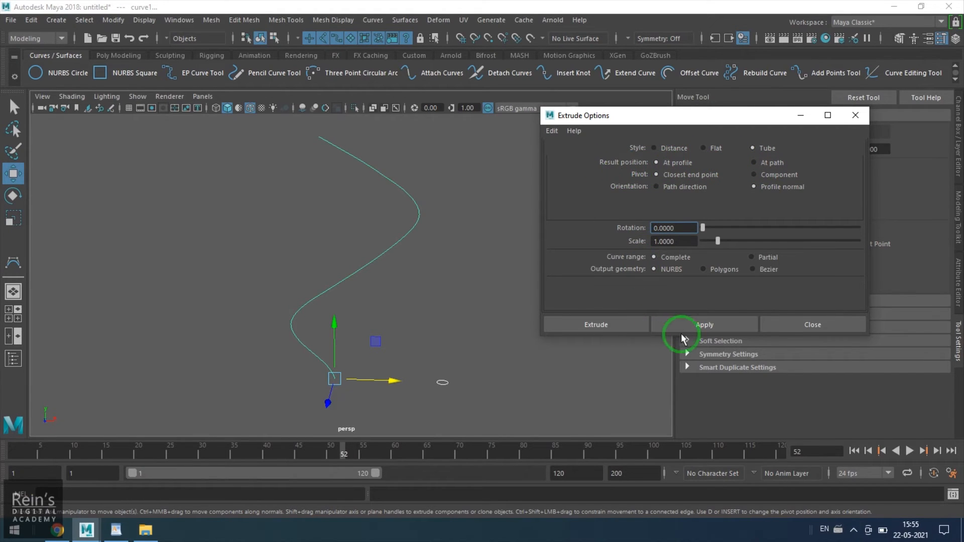
# Apply the extrusion to sweep the circle along the curve and select the new surface.
pyautogui.keyDown('alt'); pyautogui.moveTo(400, 435); pyautogui.dragTo(405, 392, button='middle'); pyautogui.keyUp('alt')
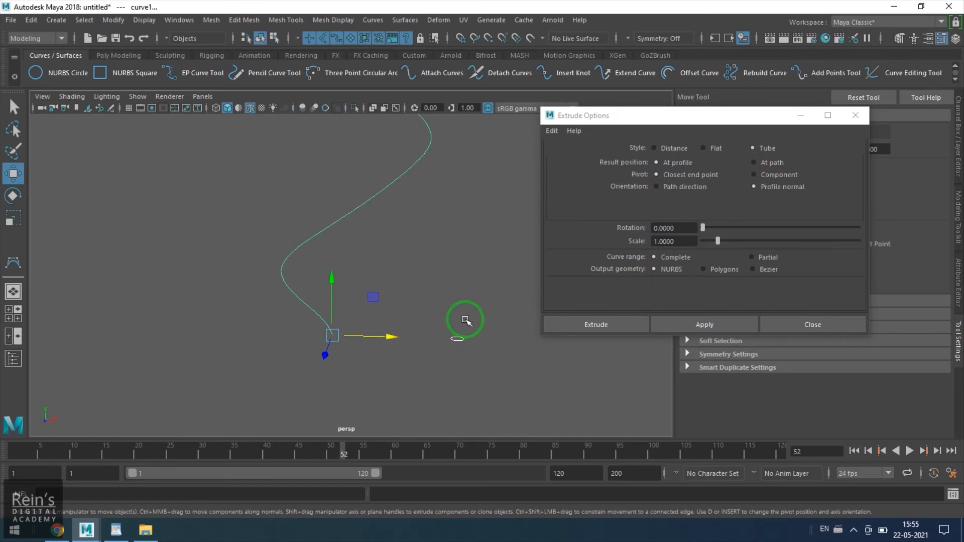
pyautogui.click(705, 325)
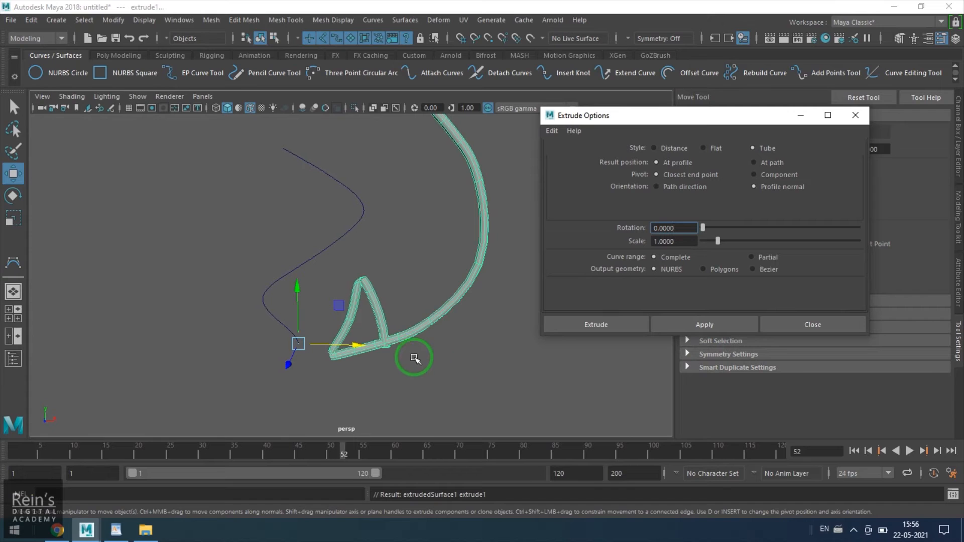
pyautogui.click(419, 329)
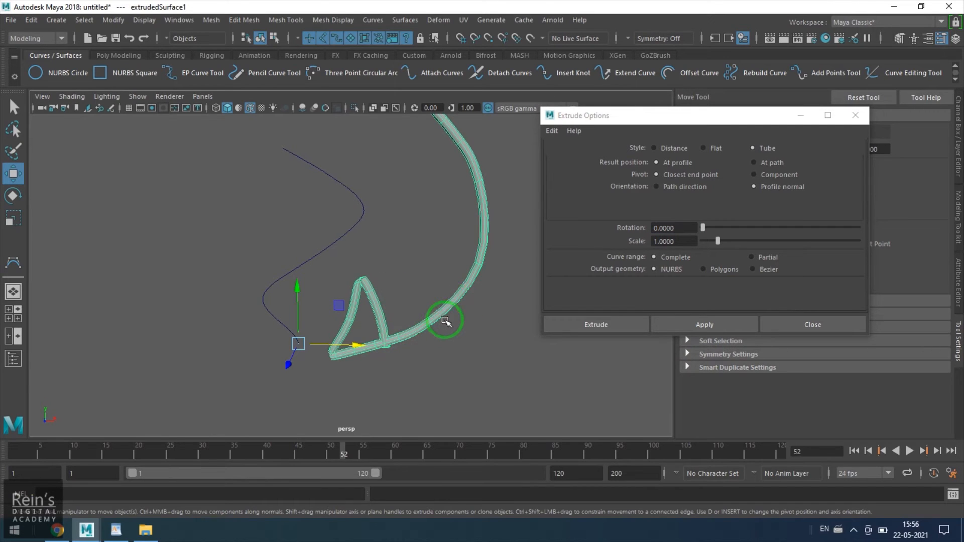
# Delete the distorted tube, set pivot to component, reselect circle and curve, and extrude again.
pyautogui.press('Delete')
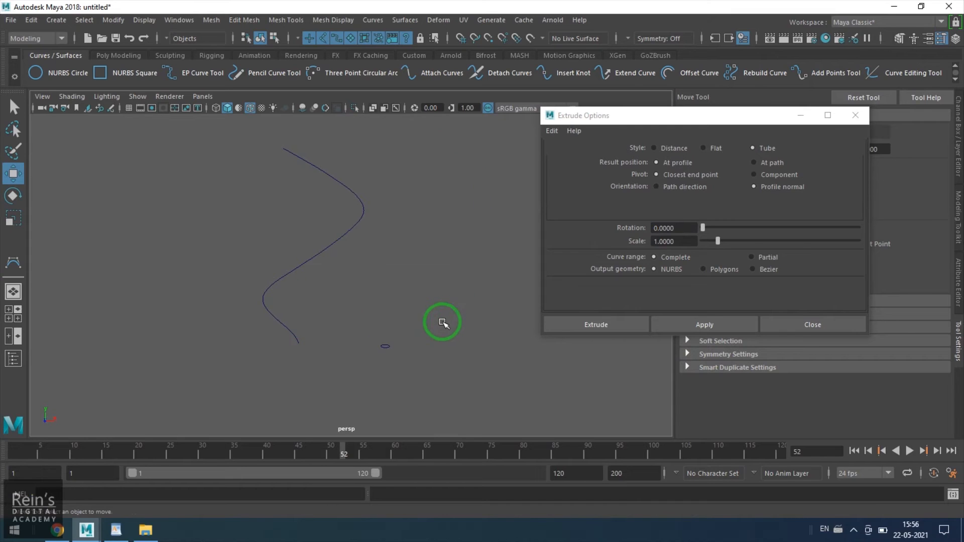
pyautogui.click(755, 174)
pyautogui.click(385, 346)
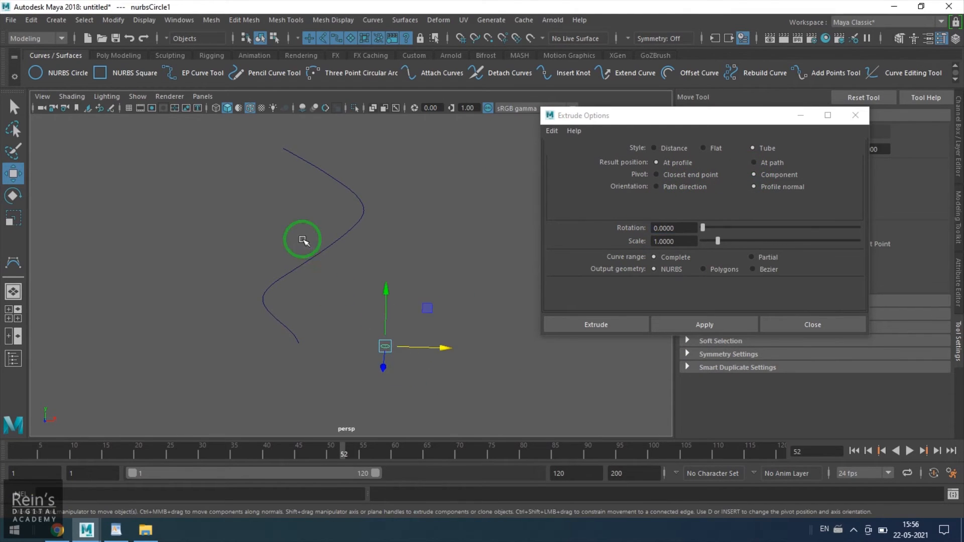
pyautogui.keyDown('shift'); pyautogui.click(317, 250); pyautogui.keyUp('shift')
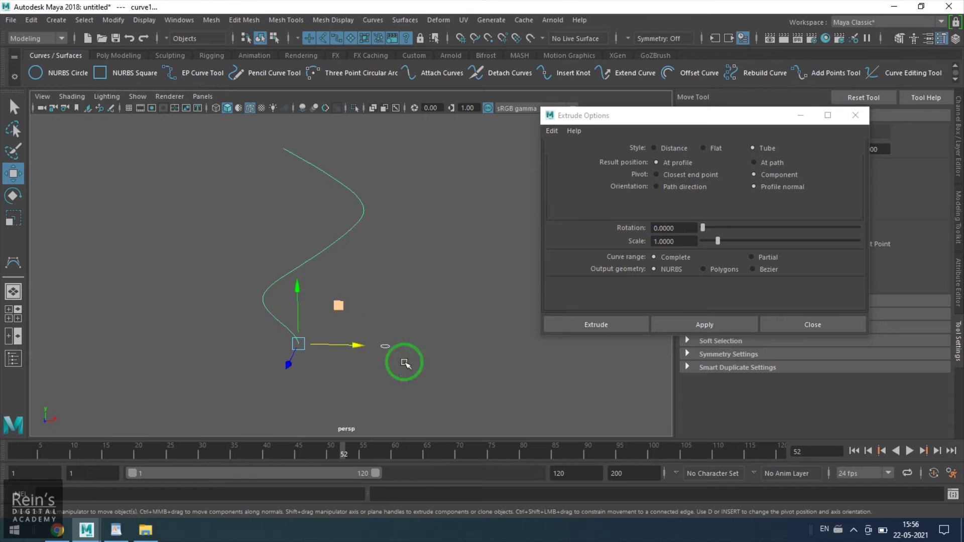
pyautogui.click(697, 327)
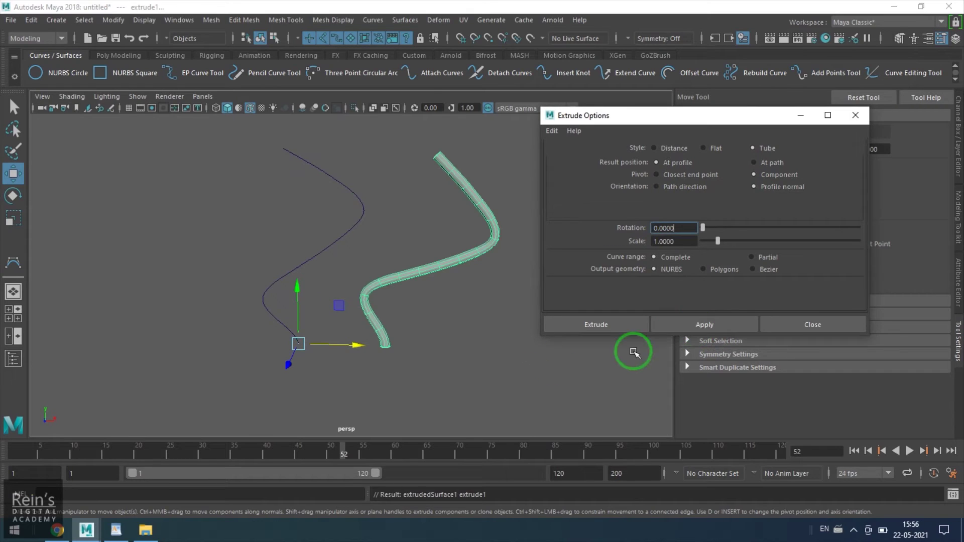
# Move the new tube to the right of the curve, then reselect the circle and S-curve.
pyautogui.click(387, 349)
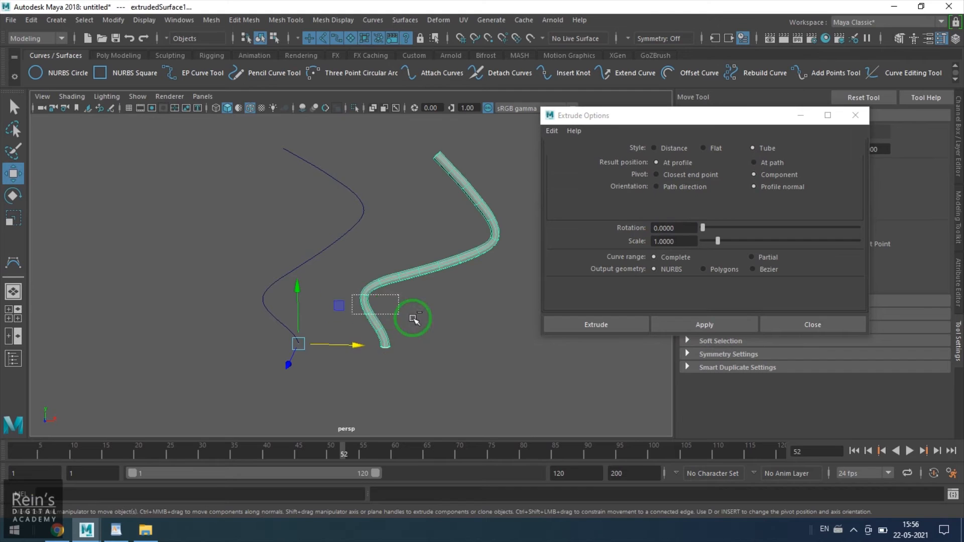
pyautogui.click(385, 346)
pyautogui.click(409, 258)
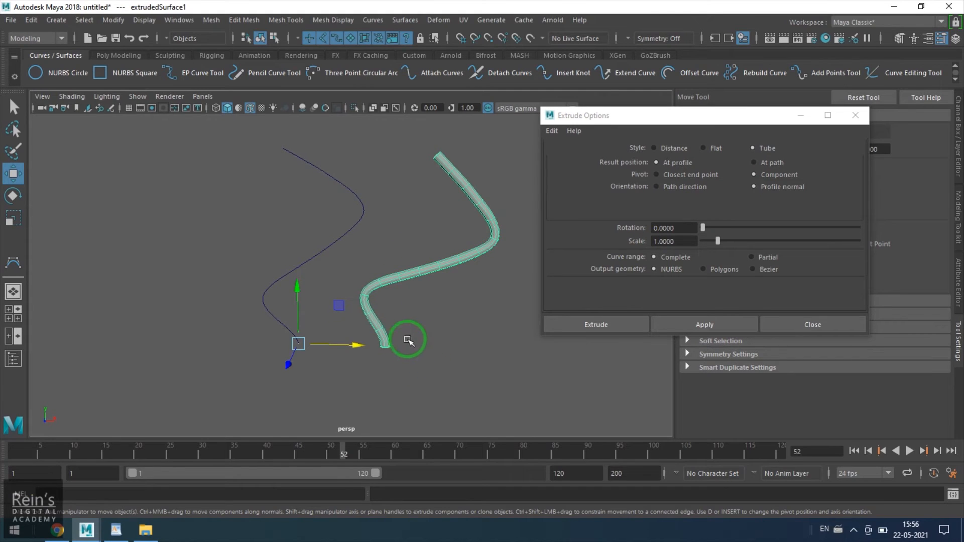
pyautogui.moveTo(356, 344); pyautogui.dragTo(383, 345)
pyautogui.click(422, 398)
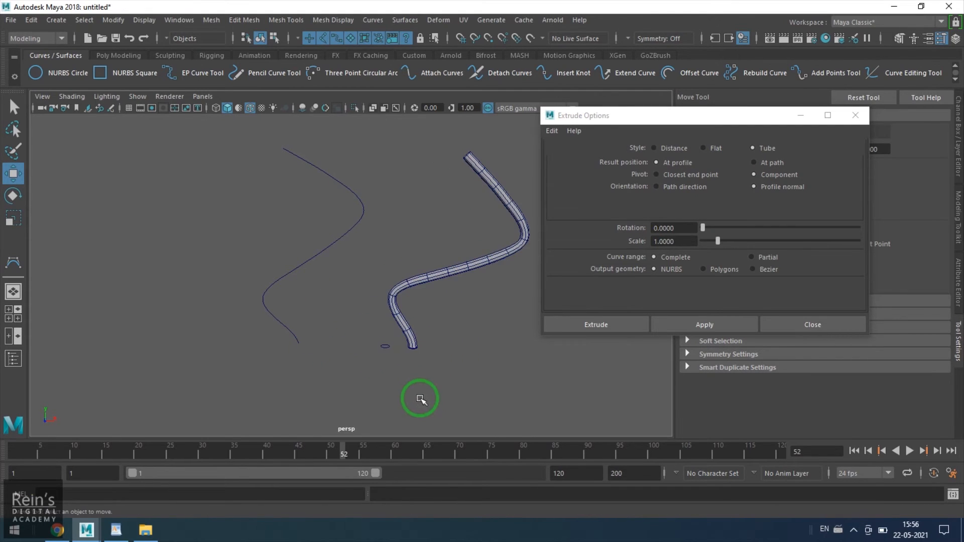
pyautogui.click(385, 349)
pyautogui.click(271, 285)
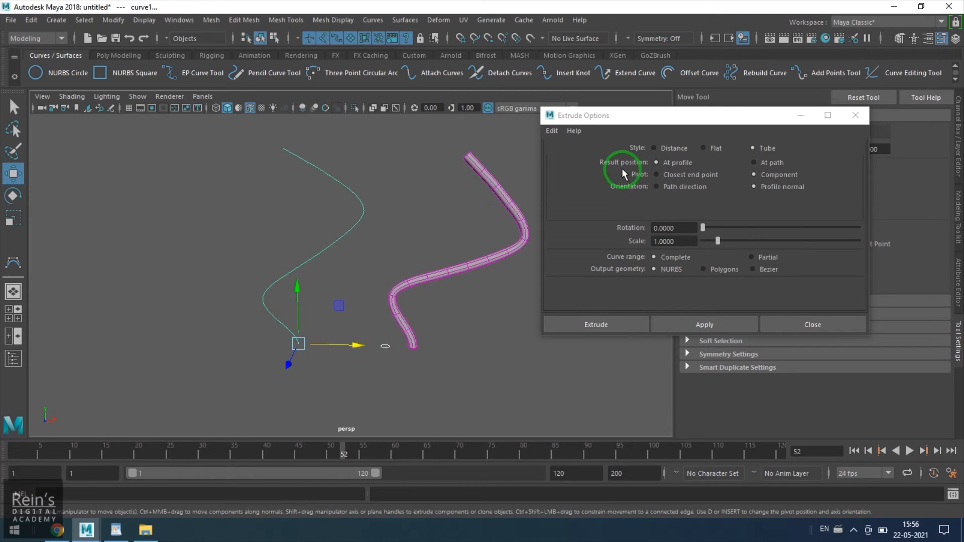
# Extrude a second tube with Result position At path and move it to the left.
pyautogui.click(771, 164)
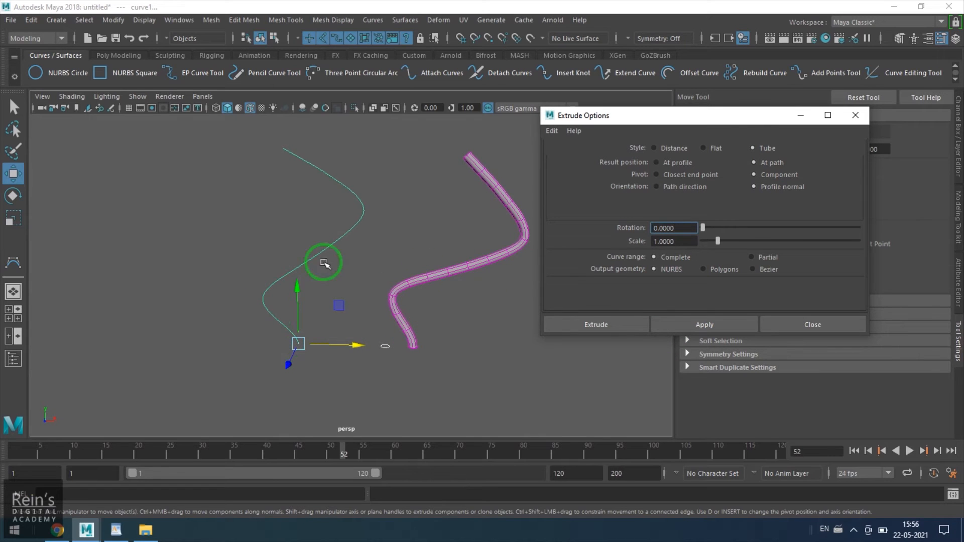
pyautogui.click(685, 324)
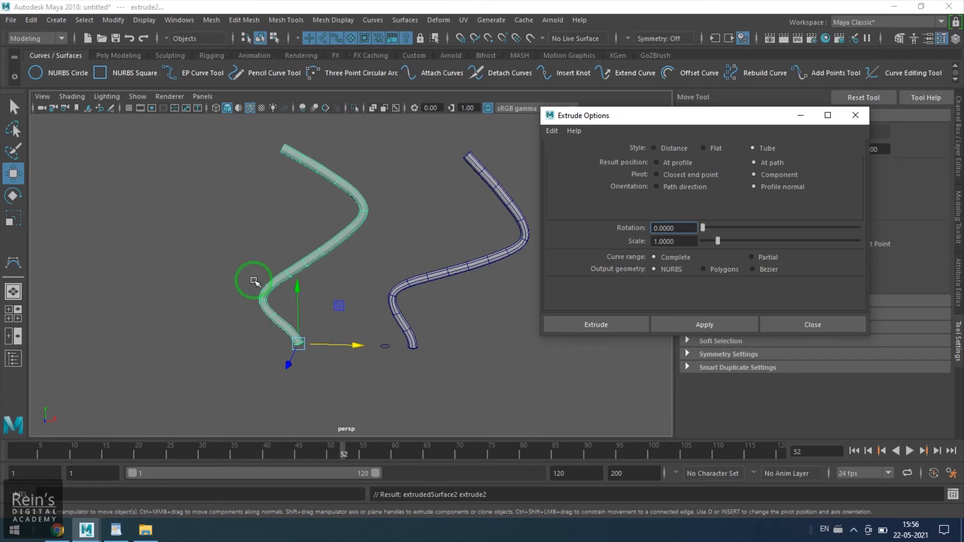
pyautogui.click(398, 366)
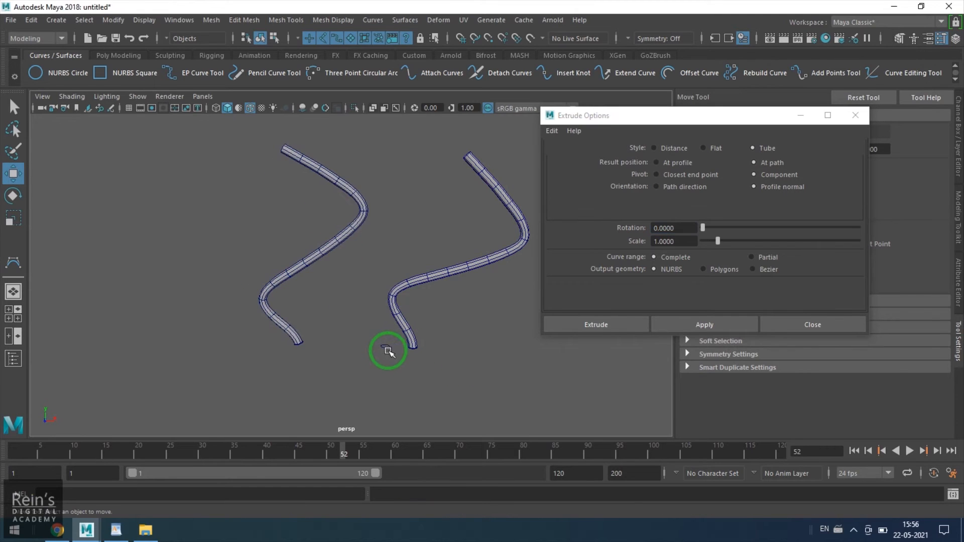
pyautogui.moveTo(374, 324); pyautogui.dragTo(409, 366)
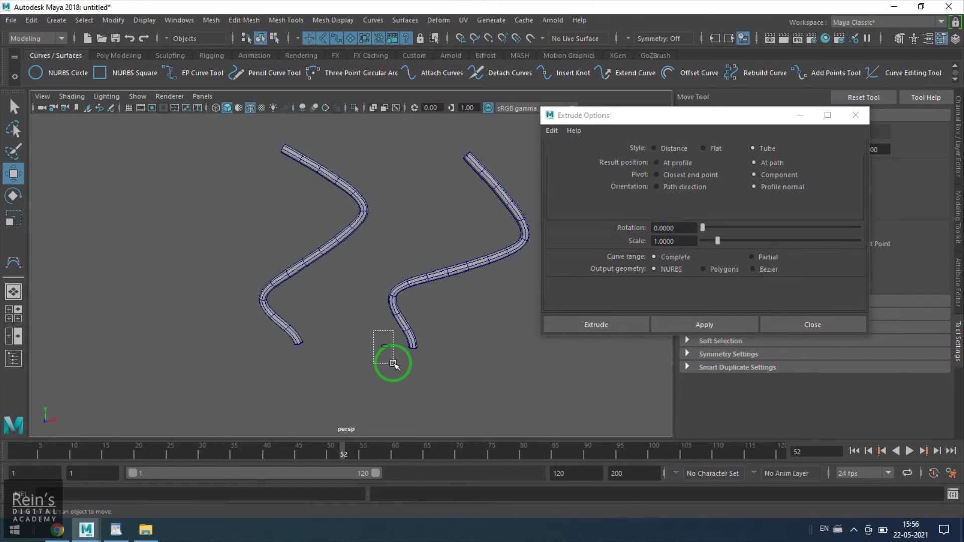
pyautogui.click(290, 332)
pyautogui.moveTo(317, 349); pyautogui.dragTo(274, 345)
# Delete the first tube on the right and select the remaining tube.
pyautogui.click(291, 269)
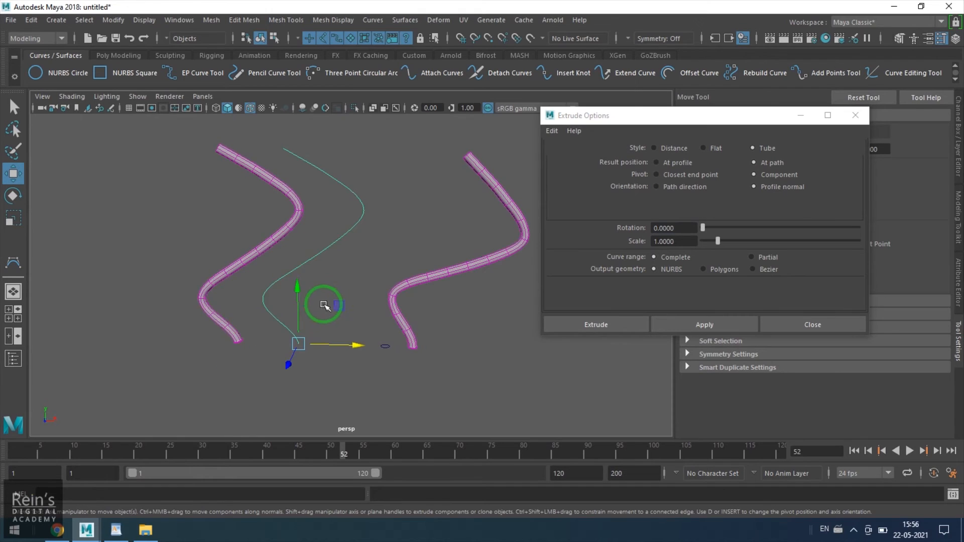
pyautogui.click(385, 346)
pyautogui.click(293, 326)
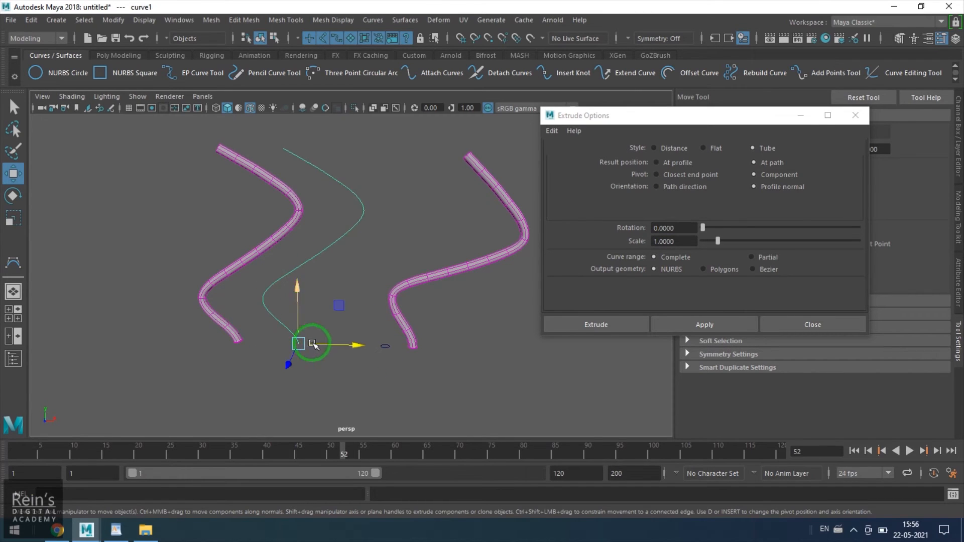
pyautogui.click(387, 394)
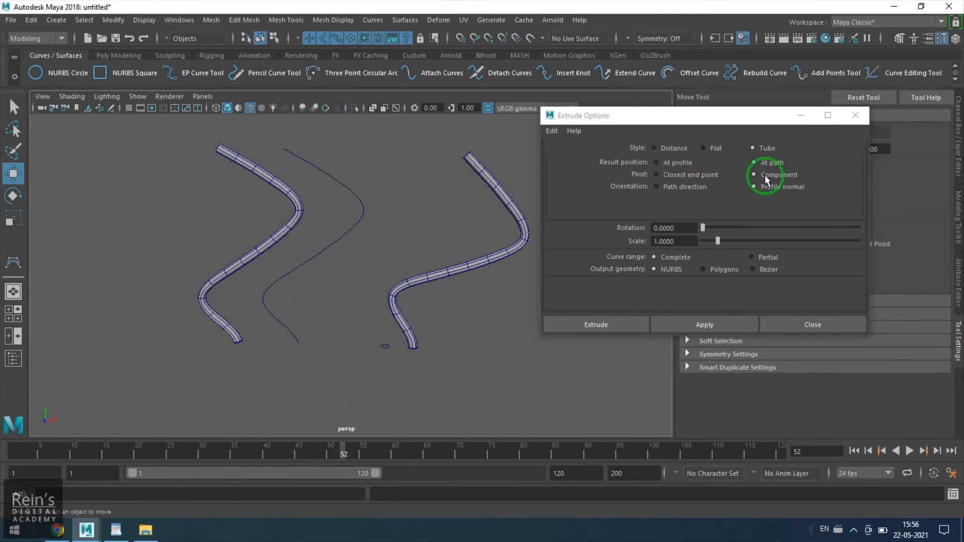
pyautogui.click(408, 289)
pyautogui.press('Delete')
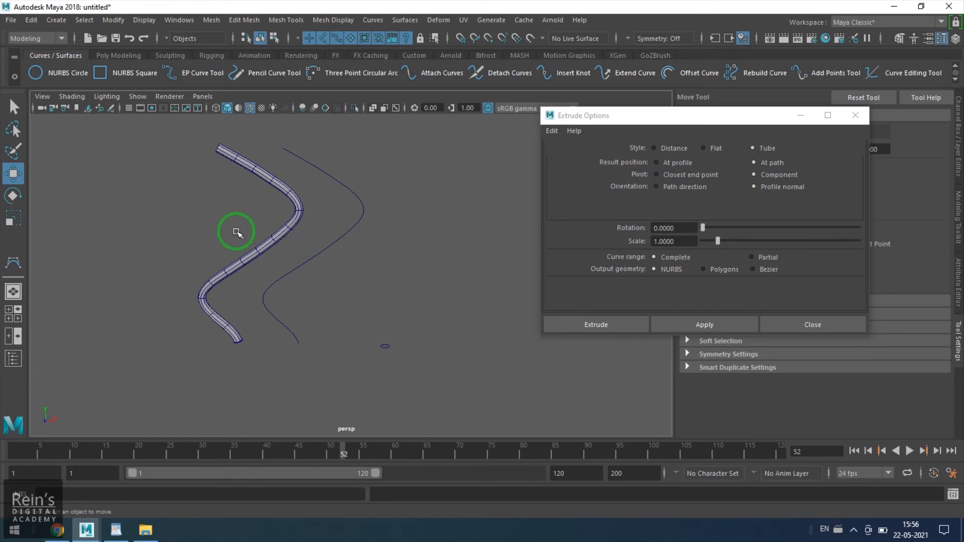
pyautogui.click(273, 334)
# Delete the remaining tube and the S-curve, show the grid, and restore the circle with undo.
pyautogui.press('Delete')
pyautogui.moveTo(349, 311); pyautogui.dragTo(397, 372)
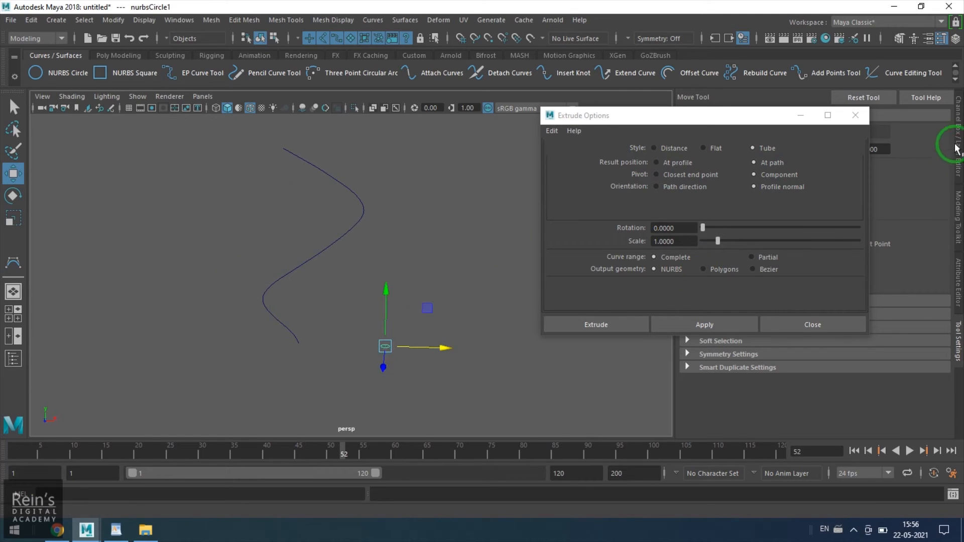
pyautogui.click(130, 109)
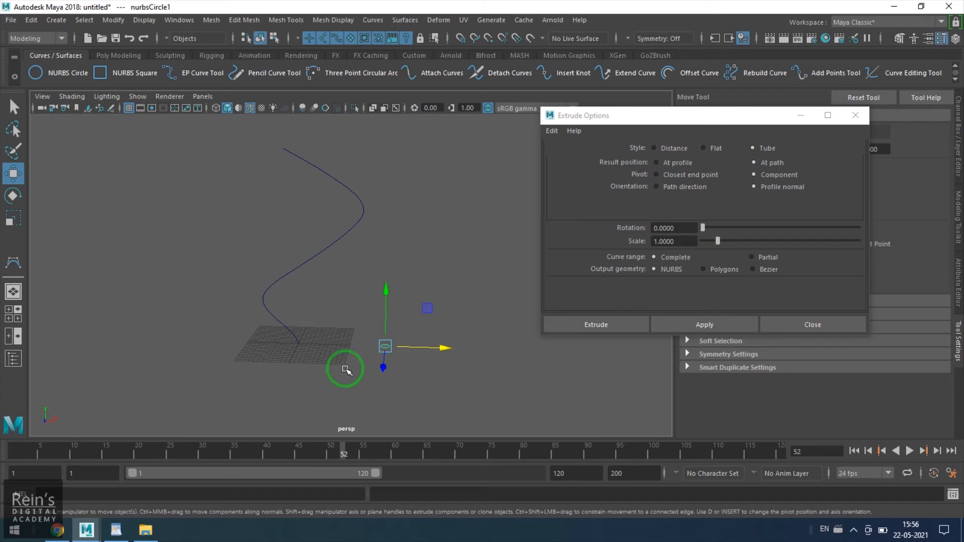
pyautogui.keyDown('shift'); pyautogui.click(300, 341); pyautogui.keyUp('shift')
pyautogui.press('Delete')
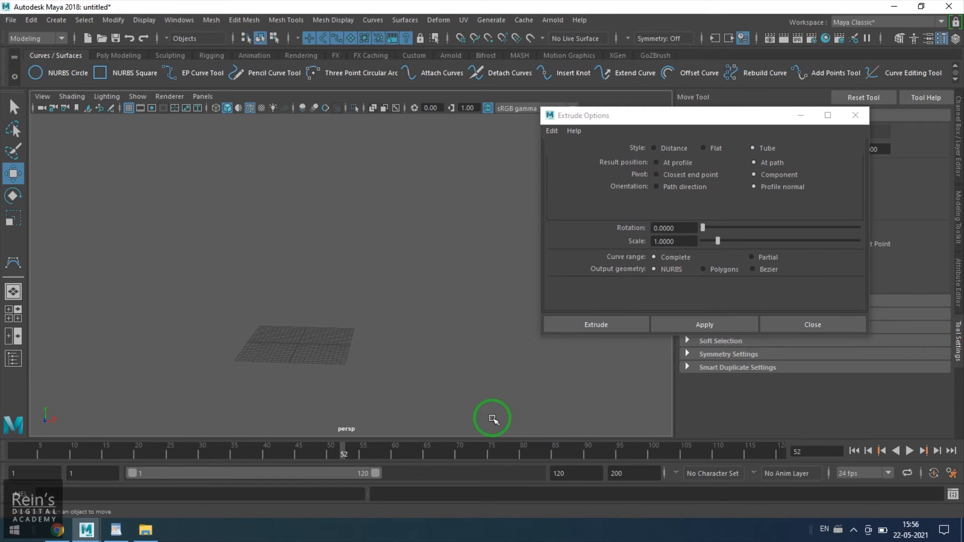
pyautogui.click(682, 176)
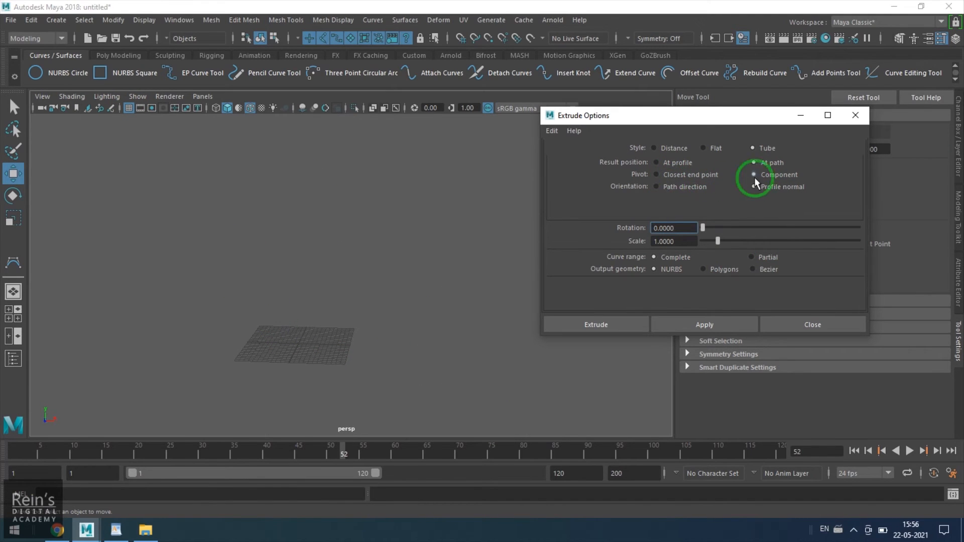
pyautogui.click(690, 175)
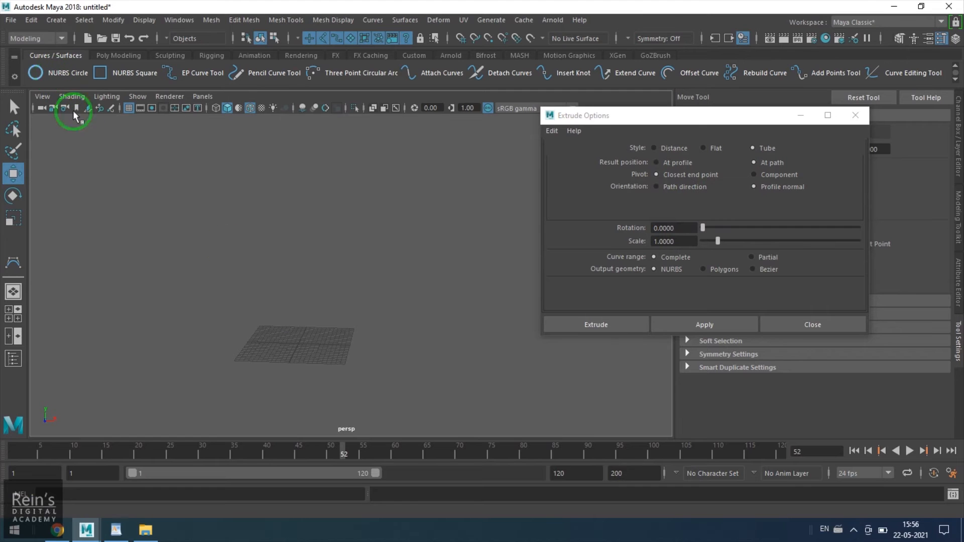
pyautogui.hotkey('ctrl', 'z')
# Duplicate the circle with Ctrl+D and Shift+D into a row of six spaced along X.
pyautogui.keyDown('alt'); pyautogui.moveTo(334, 387); pyautogui.dragTo(391, 409, button='right'); pyautogui.keyUp('alt')
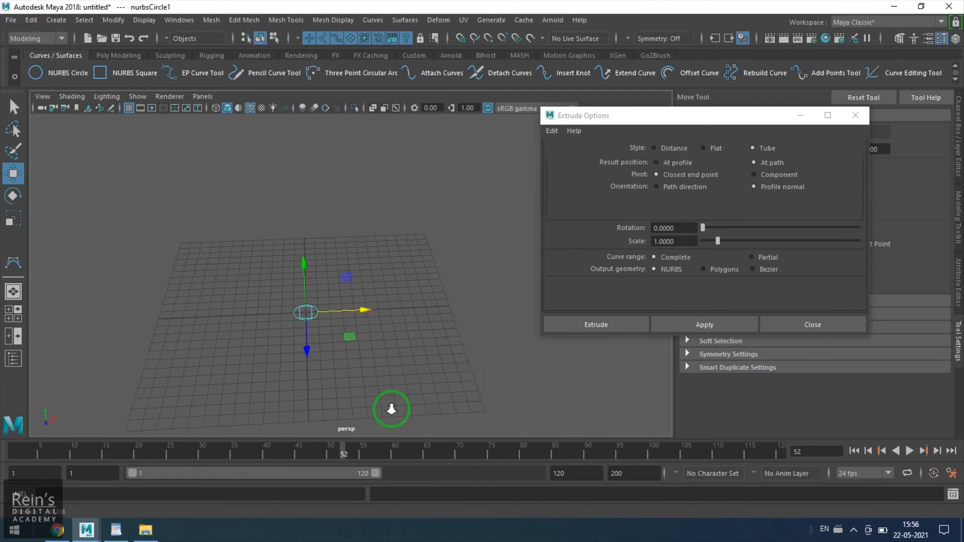
pyautogui.keyDown('alt'); pyautogui.moveTo(391, 409); pyautogui.dragTo(338, 317); pyautogui.keyUp('alt')
pyautogui.hotkey('ctrl', 'd')
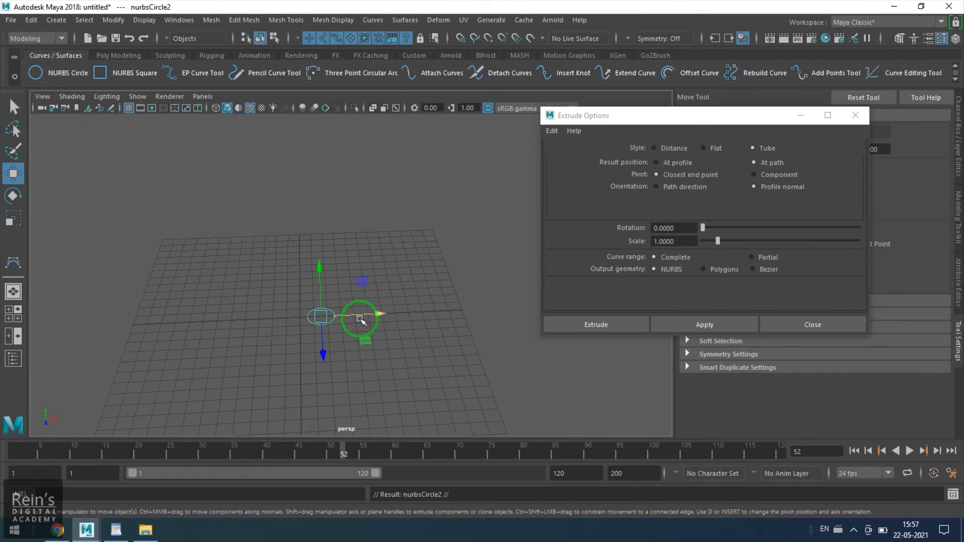
pyautogui.moveTo(359, 324); pyautogui.dragTo(396, 328, button='middle')
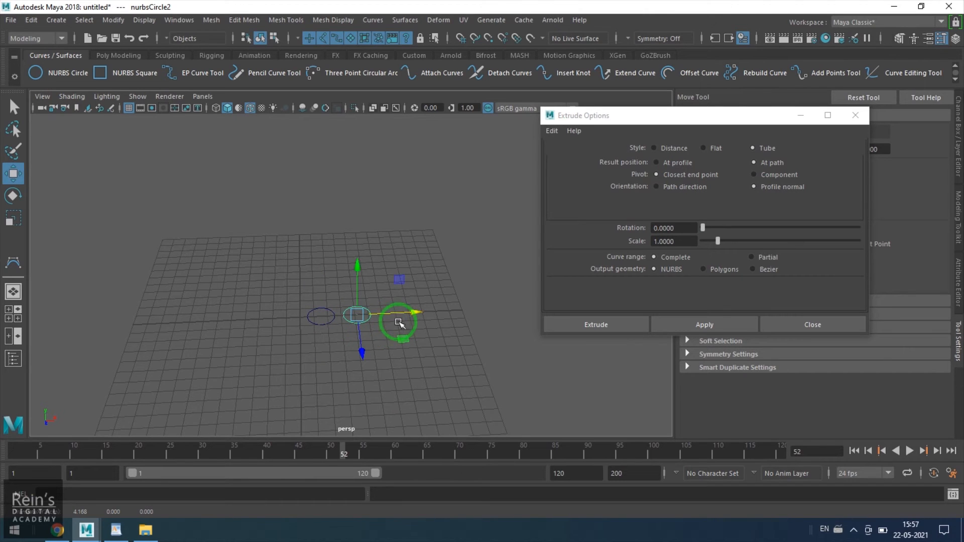
pyautogui.hotkey('ctrl', 'd')
pyautogui.moveTo(410, 317); pyautogui.dragTo(437, 317, button='middle')
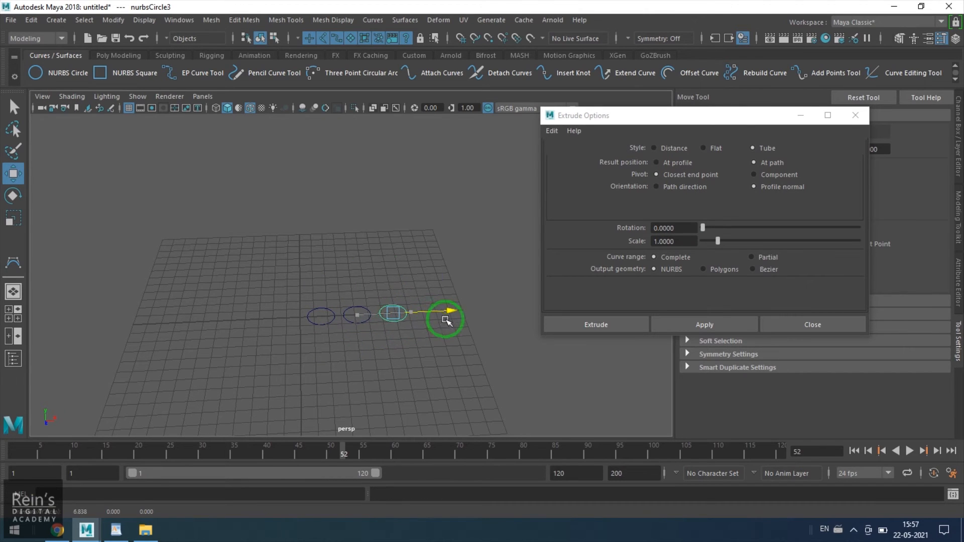
pyautogui.hotkey('ctrl', 'd')
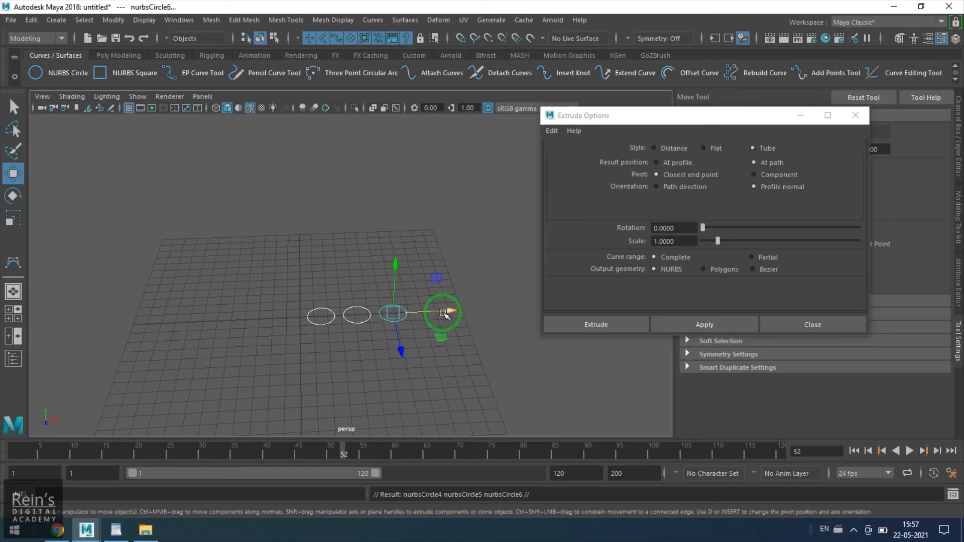
# Clear the selection and maximize the front view via the four-view layout.
pyautogui.click(340, 361)
pyautogui.press('space')
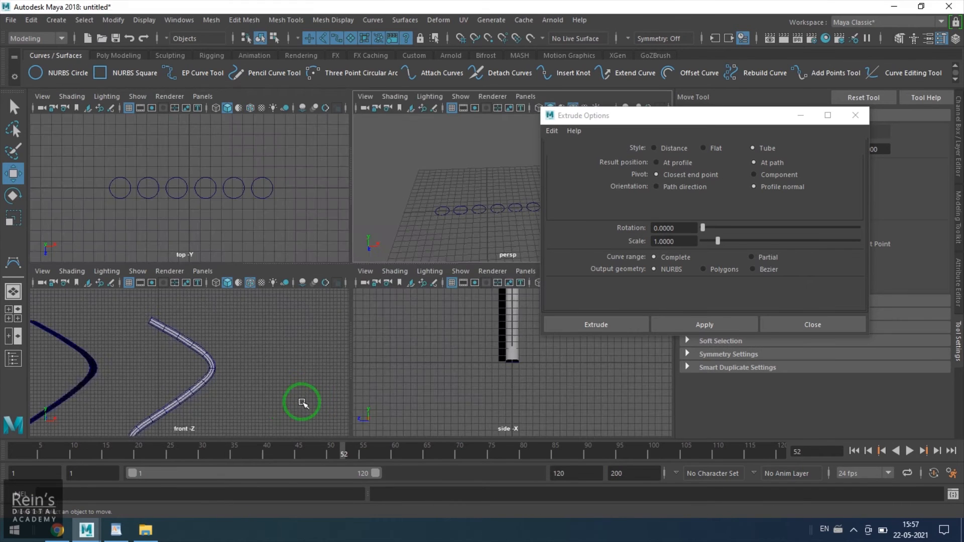
pyautogui.press('space')
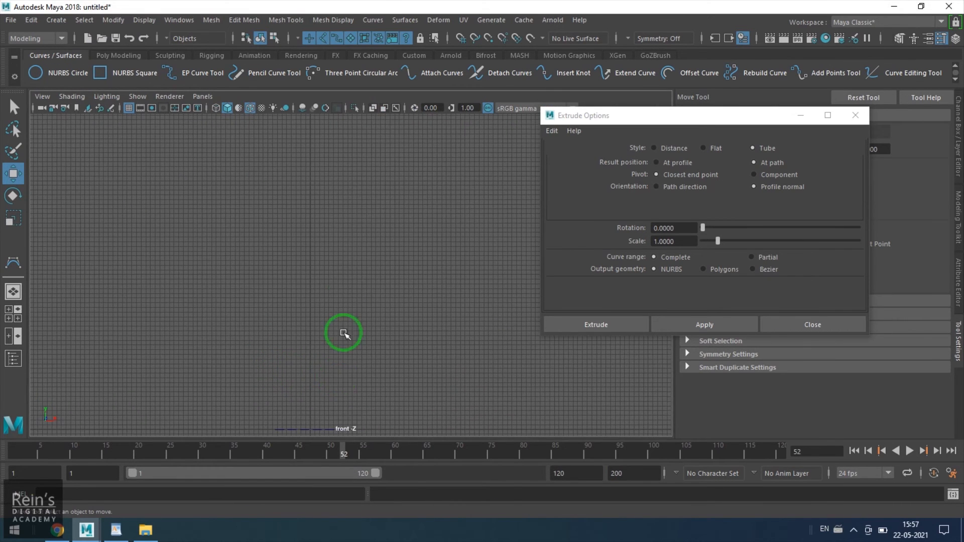
pyautogui.scroll(5, 344, 334)
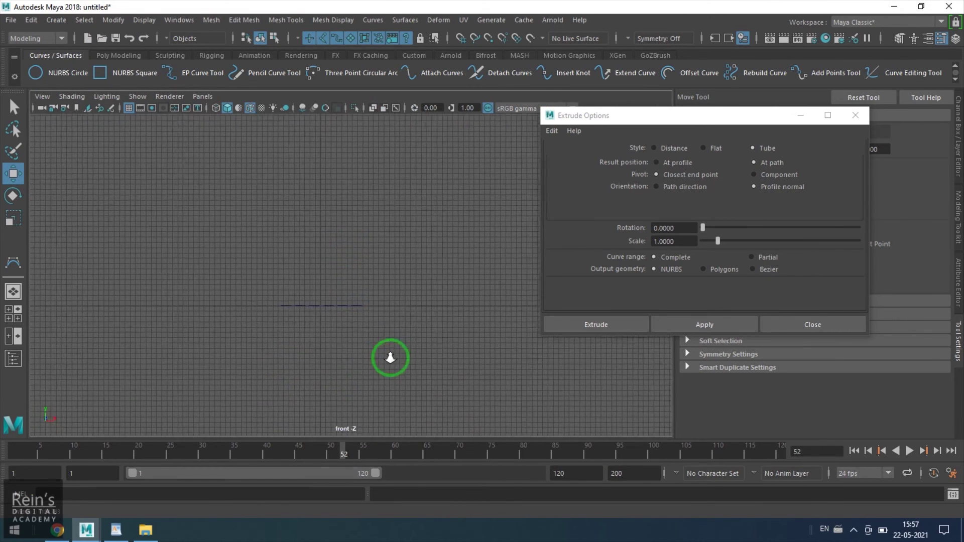
# Start a CV curve rising vertically from the row of circles with four points.
pyautogui.click(59, 13)
pyautogui.click(112, 119)
pyautogui.click(256, 121)
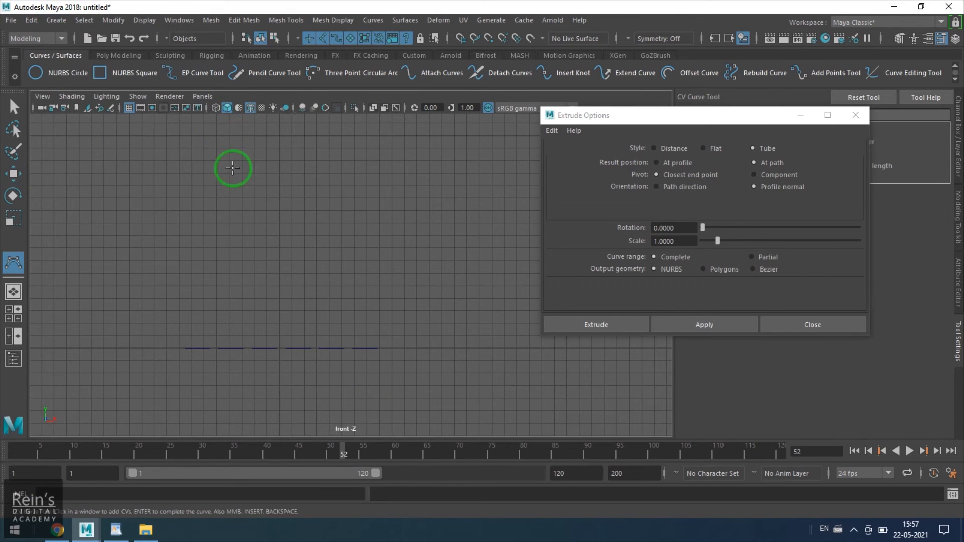
pyautogui.click(279, 348)
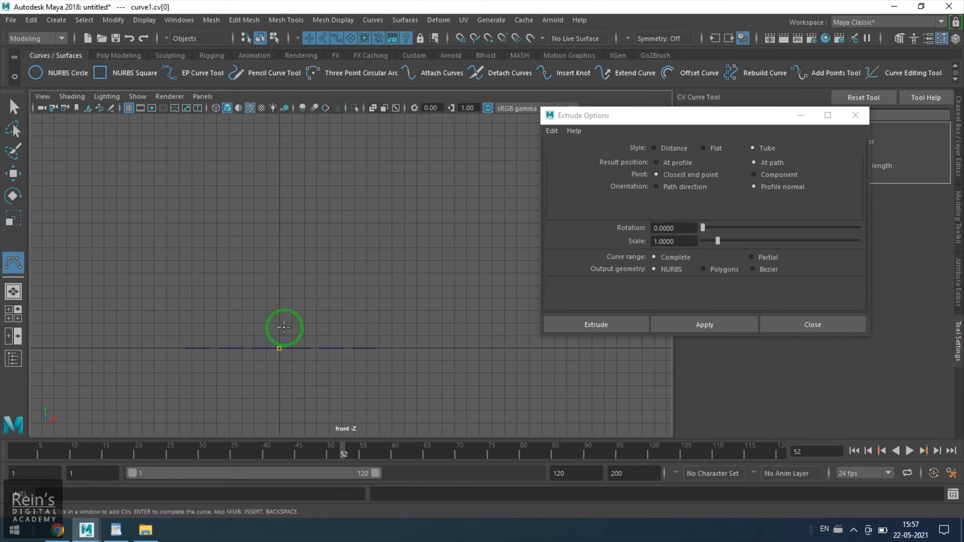
pyautogui.click(280, 293)
pyautogui.click(280, 223)
pyautogui.click(284, 199)
# Bend the curve sideways into a horizontal run and finish it with Enter.
pyautogui.keyDown('alt'); pyautogui.moveTo(330, 221); pyautogui.dragTo(295, 333, button='middle'); pyautogui.keyUp('alt')
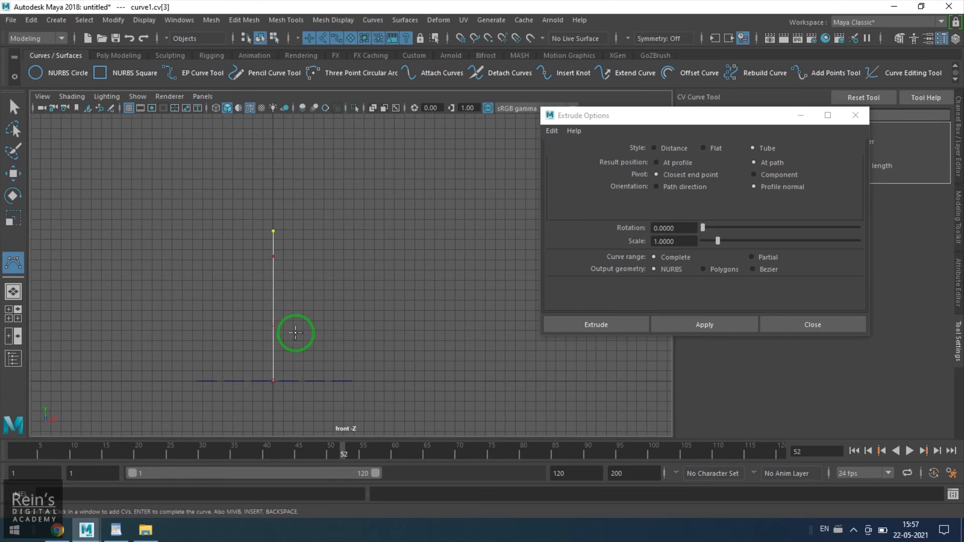
pyautogui.click(273, 204)
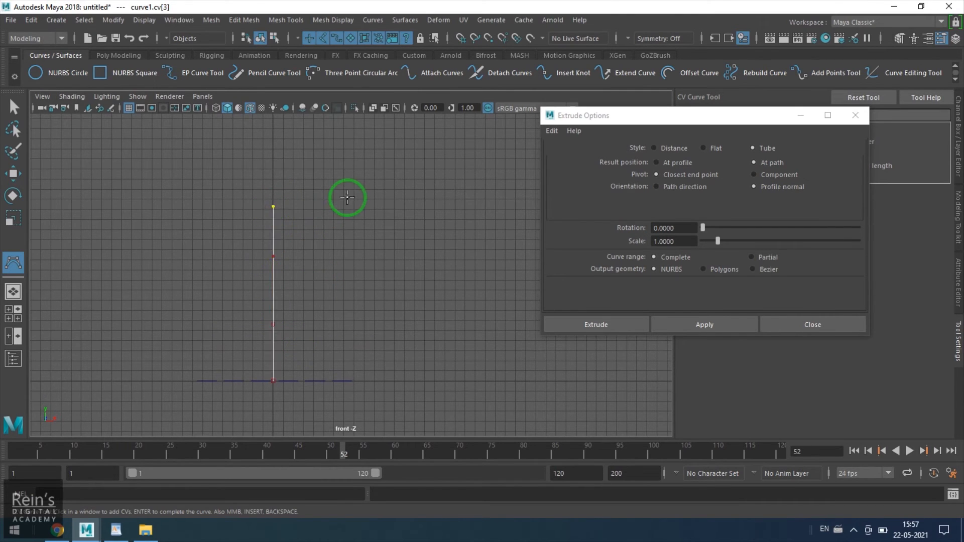
pyautogui.click(349, 204)
pyautogui.click(435, 204)
pyautogui.scroll(-2, 445, 242)
pyautogui.click(470, 220)
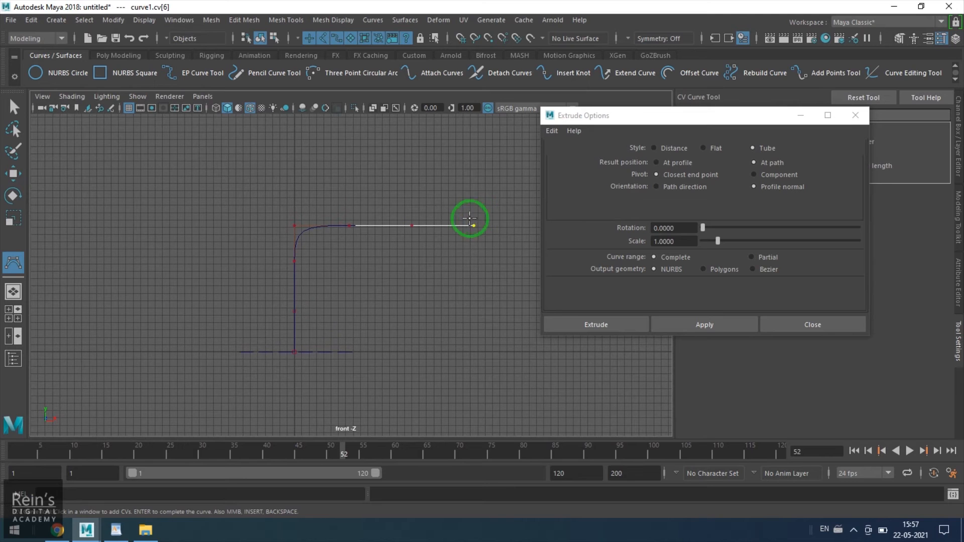
pyautogui.press('Return')
# Return to the single perspective view with the Move tool and deselect the curve.
pyautogui.press('w')
pyautogui.press('space')
pyautogui.press('space')
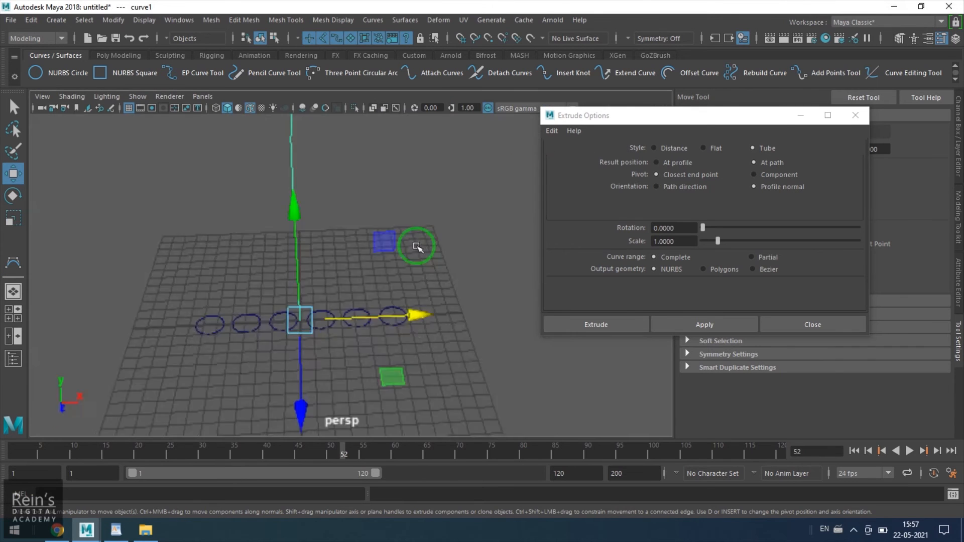
pyautogui.click(431, 259)
pyautogui.scroll(-3, 422, 278)
# Select the row of circles and add the bent path curve to the selection.
pyautogui.moveTo(260, 323); pyautogui.dragTo(366, 383)
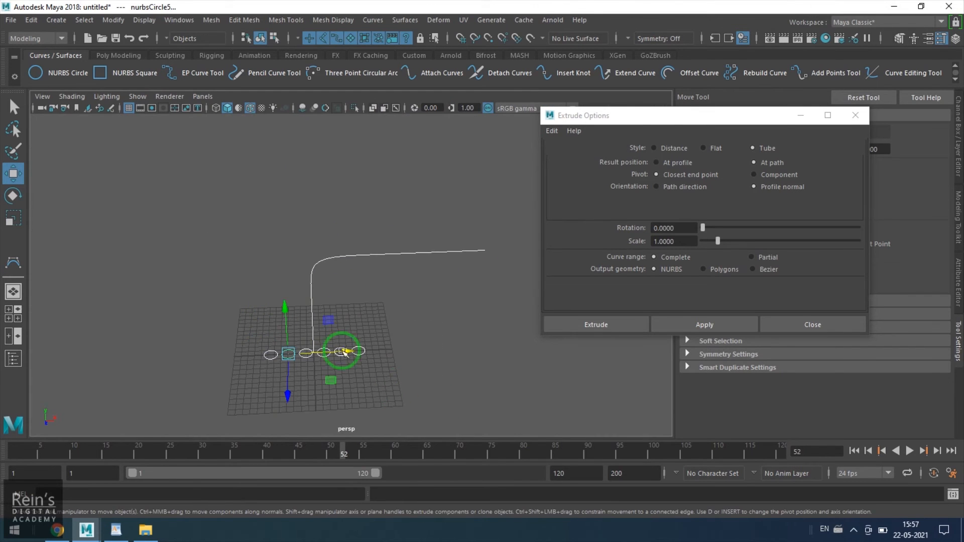
pyautogui.keyDown('alt'); pyautogui.moveTo(399, 315); pyautogui.dragTo(398, 409, button='right'); pyautogui.keyUp('alt')
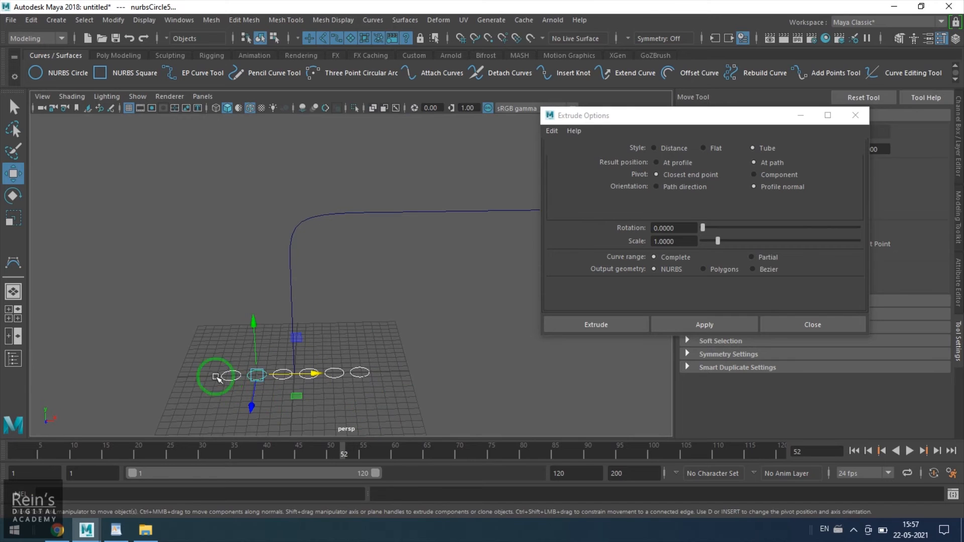
pyautogui.press('r')
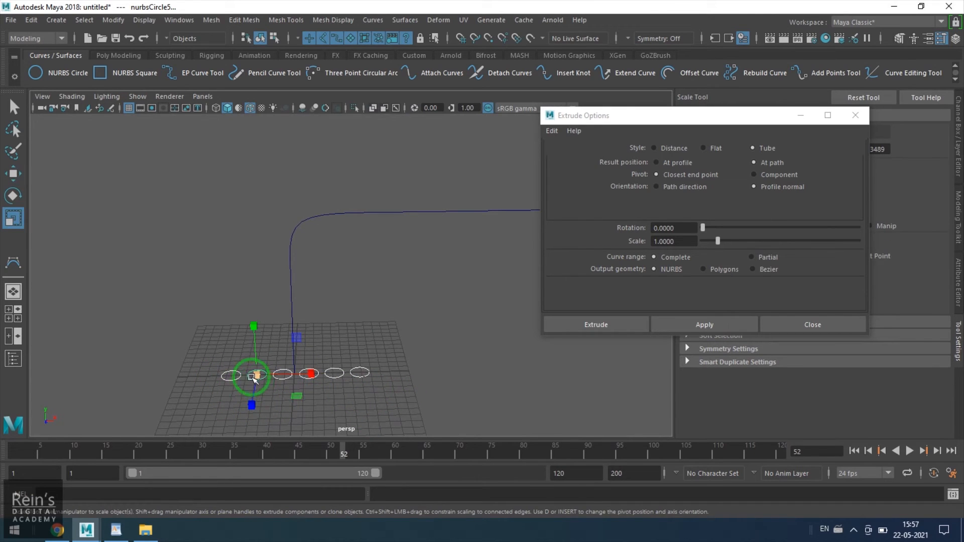
pyautogui.click(192, 371)
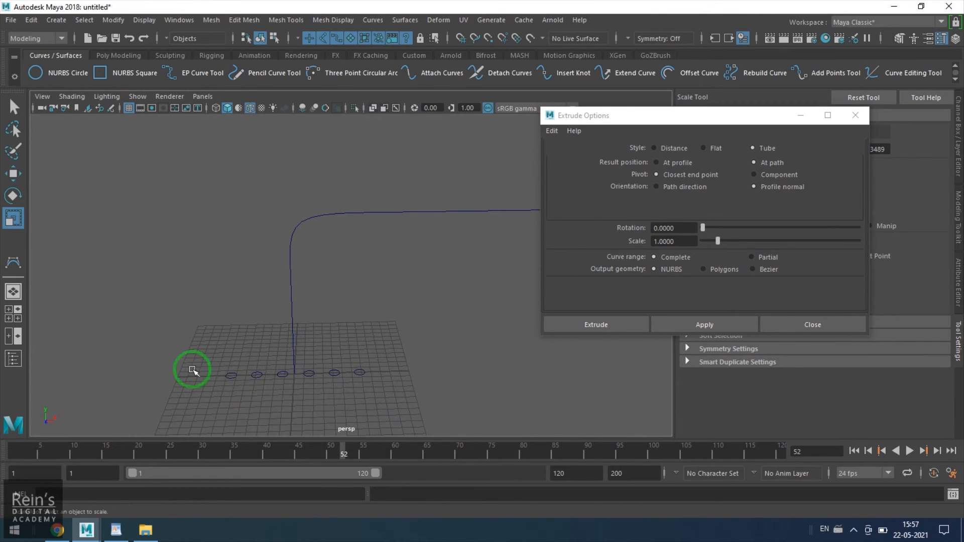
pyautogui.moveTo(193, 371); pyautogui.dragTo(322, 317)
pyautogui.press('q')
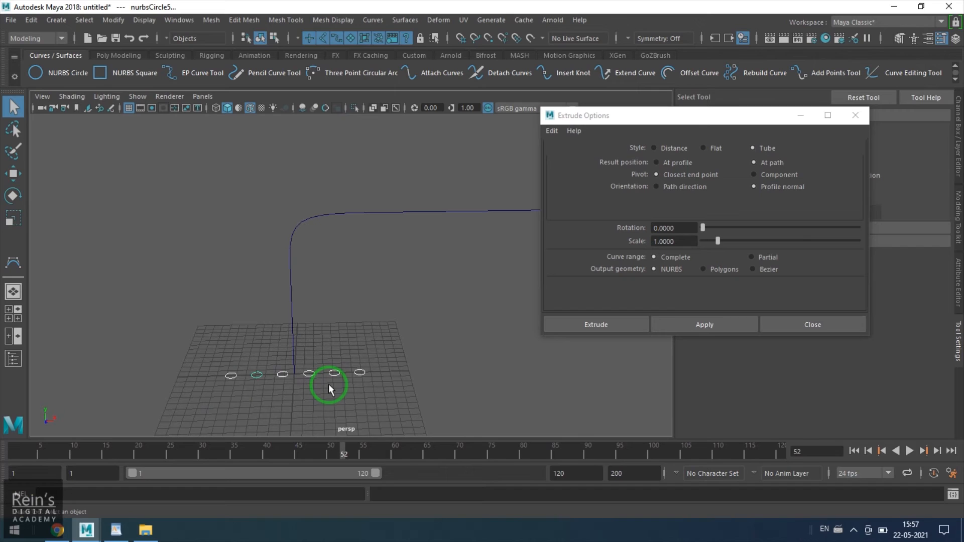
pyautogui.keyDown('shift'); pyautogui.moveTo(275, 248); pyautogui.dragTo(308, 276); pyautogui.keyUp('shift')
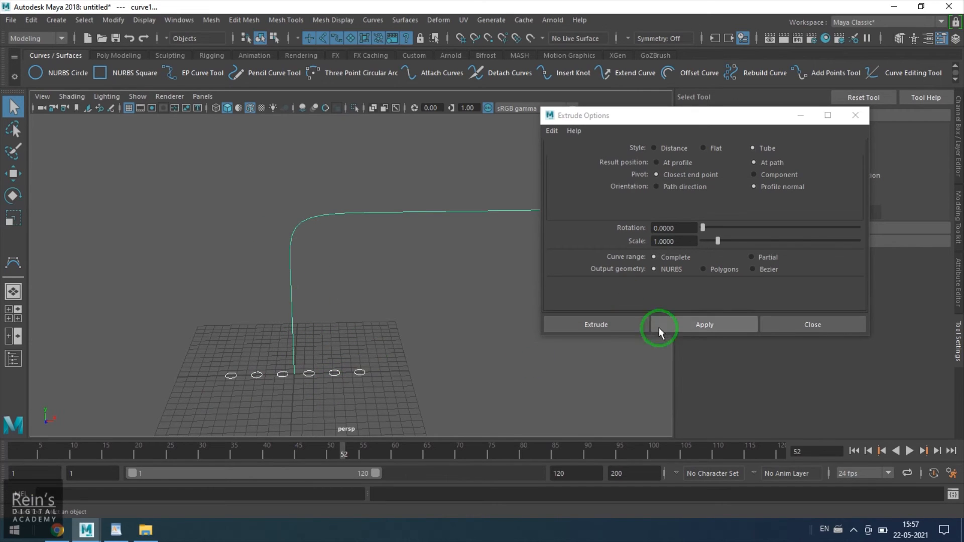
# Extrude the circles along the curve, inspect the tubes, and undo.
pyautogui.click(700, 325)
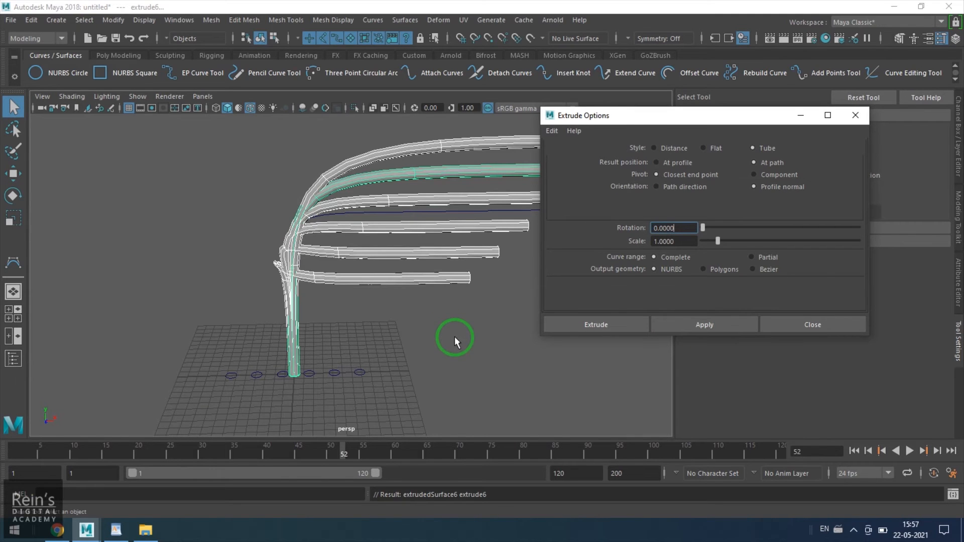
pyautogui.moveTo(455, 336)
pyautogui.keyDown('alt'); pyautogui.mouseDown()
pyautogui.moveTo(381, 336)
pyautogui.moveTo(414, 355)
pyautogui.mouseUp(); pyautogui.keyUp('alt')
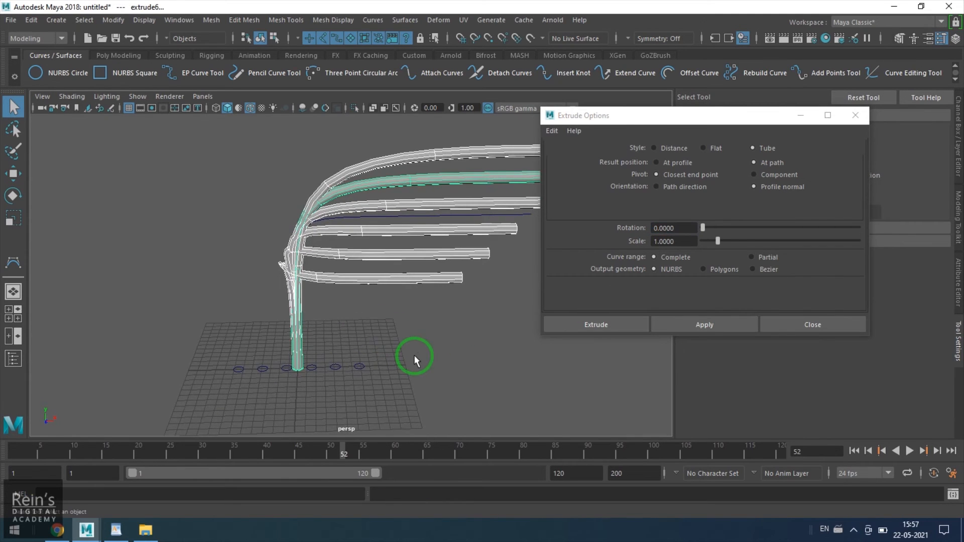
pyautogui.hotkey('ctrl', 'z')
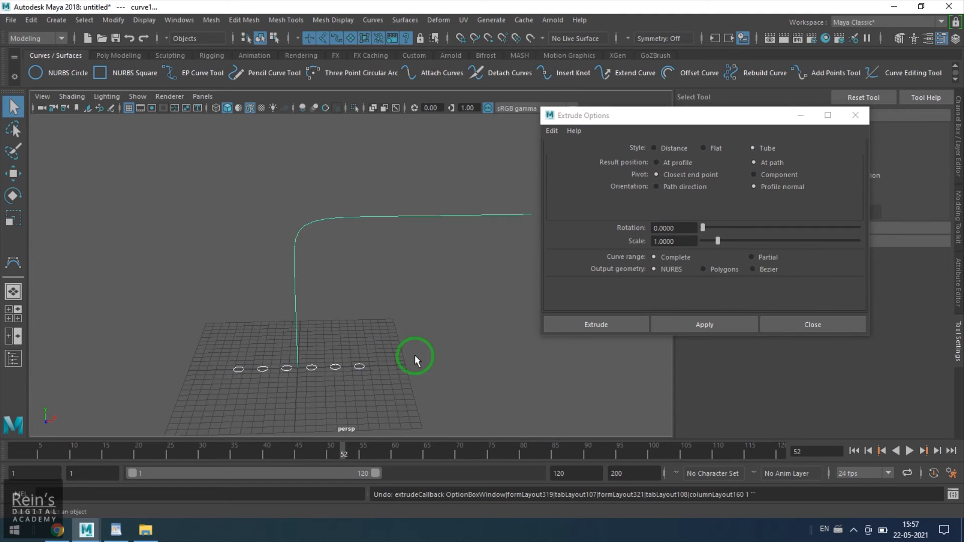
# Freeze the small circle's transformations so its channel scale reads 1.
pyautogui.click(261, 369)
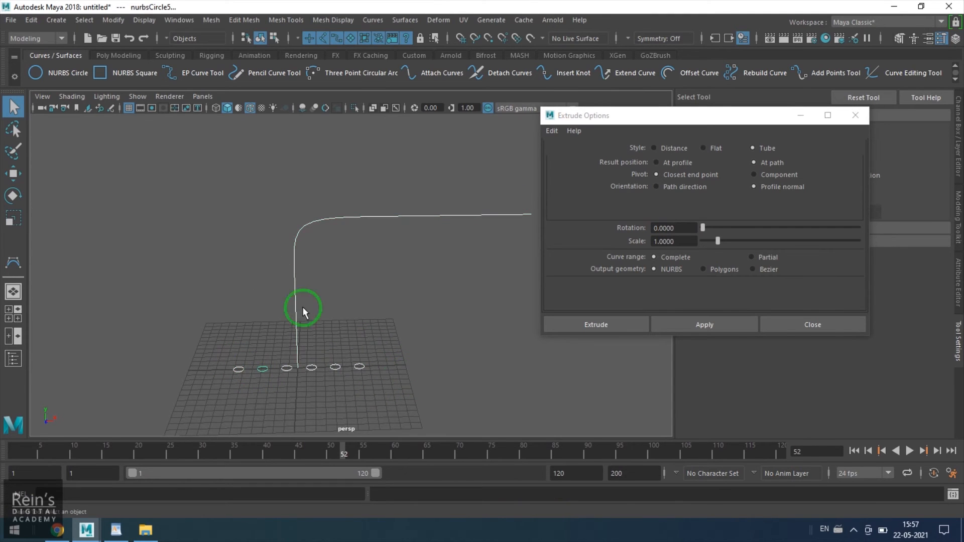
pyautogui.click(958, 143)
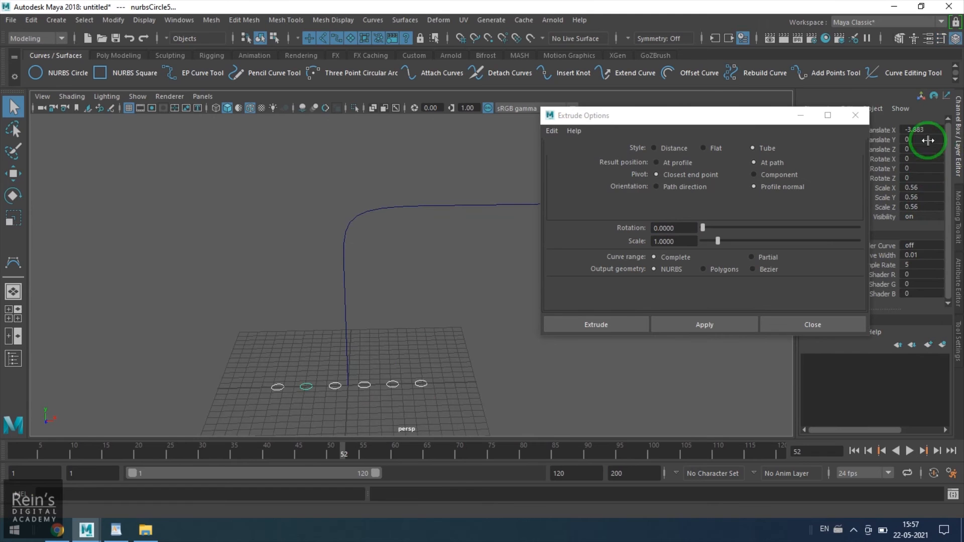
pyautogui.click(114, 20)
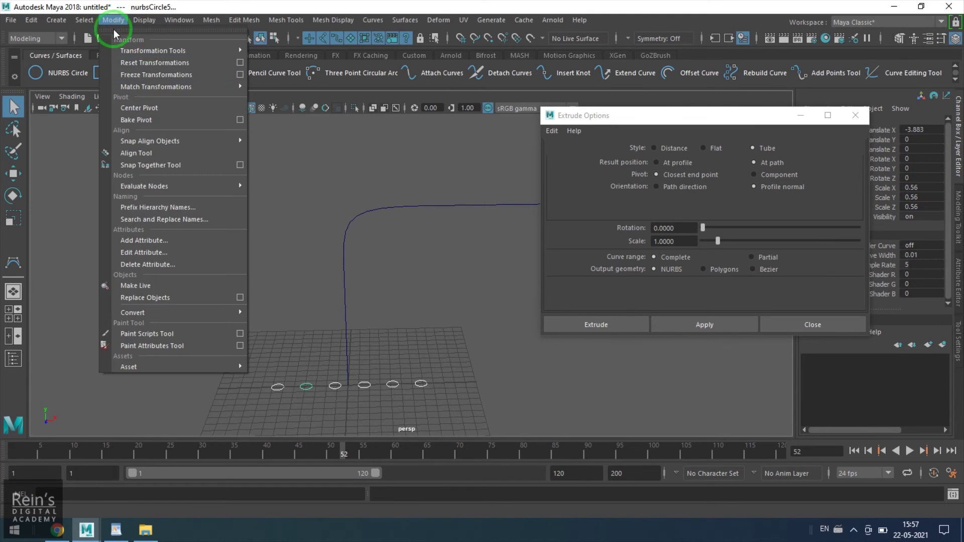
pyautogui.click(147, 71)
# Extrude along the curve once more, remove the result, and select the path curve.
pyautogui.moveTo(329, 269); pyautogui.dragTo(387, 323)
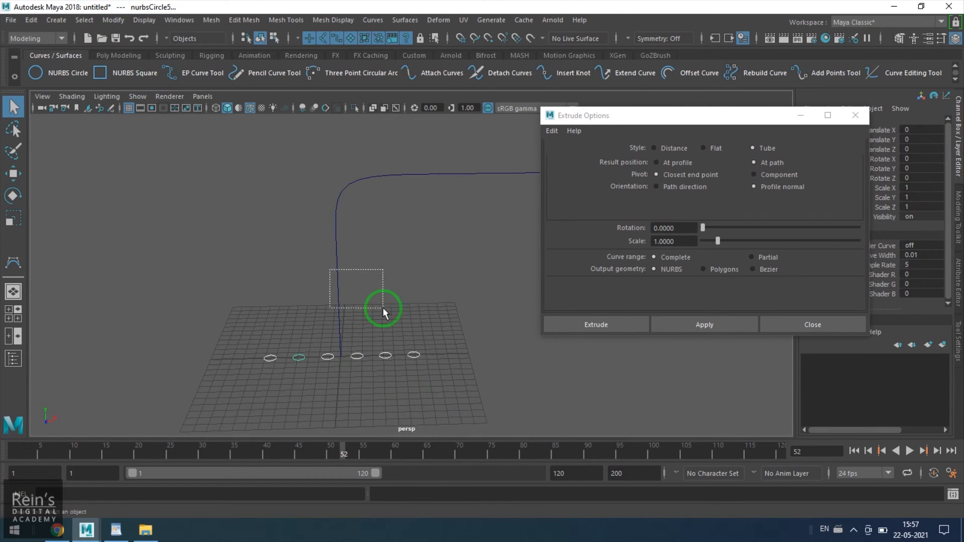
pyautogui.click(679, 326)
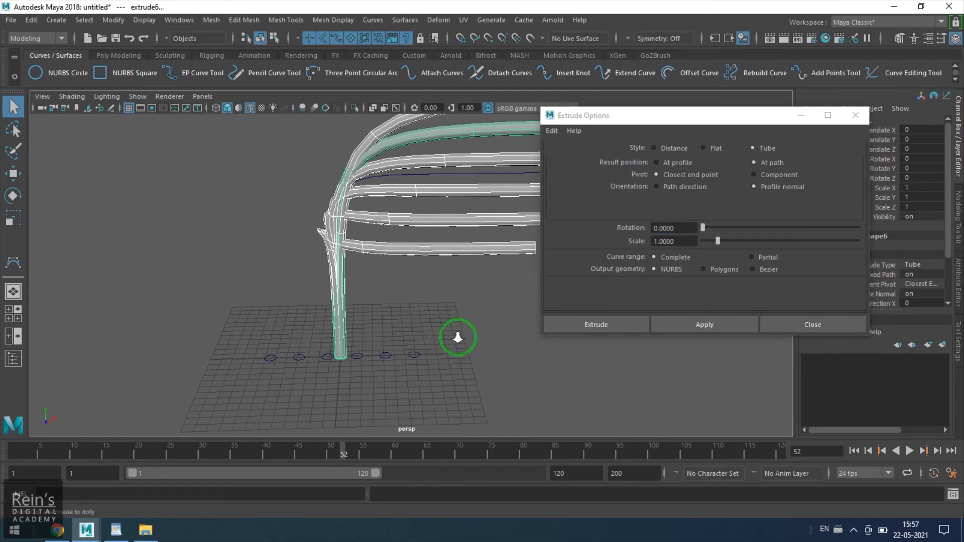
pyautogui.keyDown('alt'); pyautogui.moveTo(457, 339); pyautogui.dragTo(358, 335, button='right'); pyautogui.keyUp('alt')
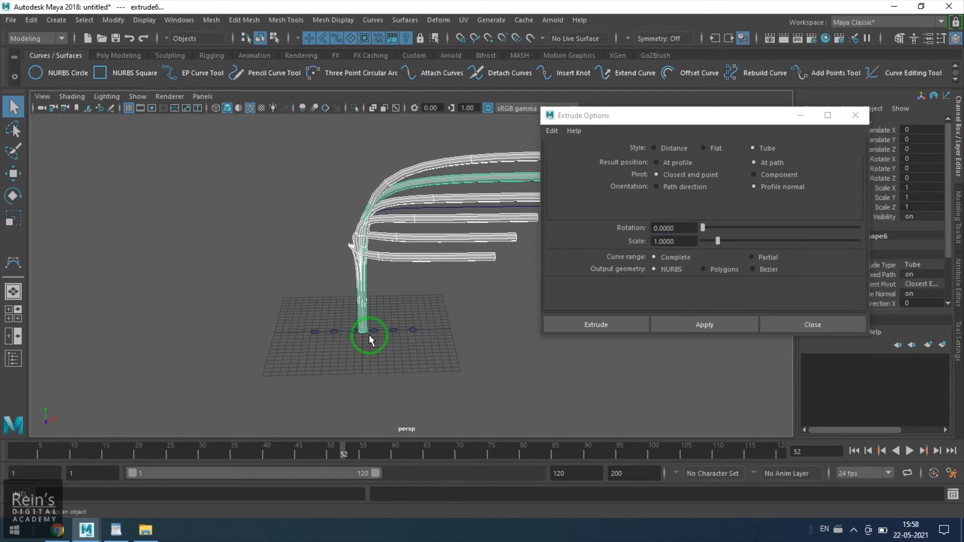
pyautogui.press('Delete')
pyautogui.click(372, 267)
# With the Move tool, slide the first and second circles left along X toward the curve.
pyautogui.press('w')
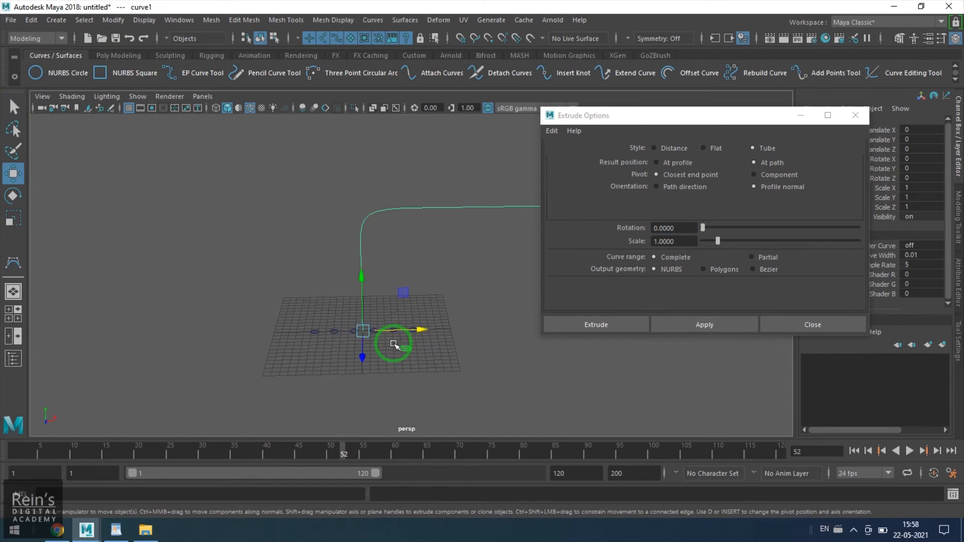
pyautogui.click(389, 360)
pyautogui.moveTo(307, 322); pyautogui.dragTo(427, 319)
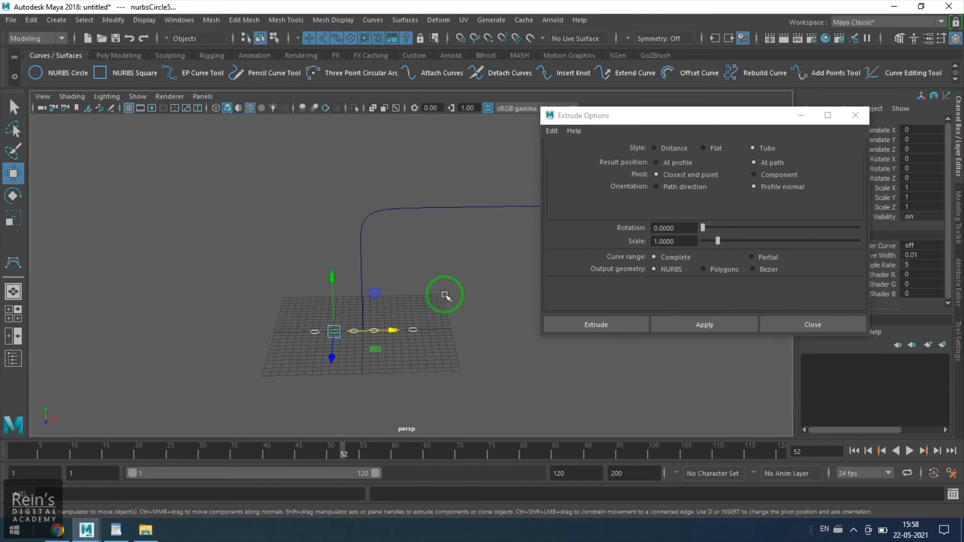
pyautogui.click(415, 381)
pyautogui.scroll(5, 415, 381)
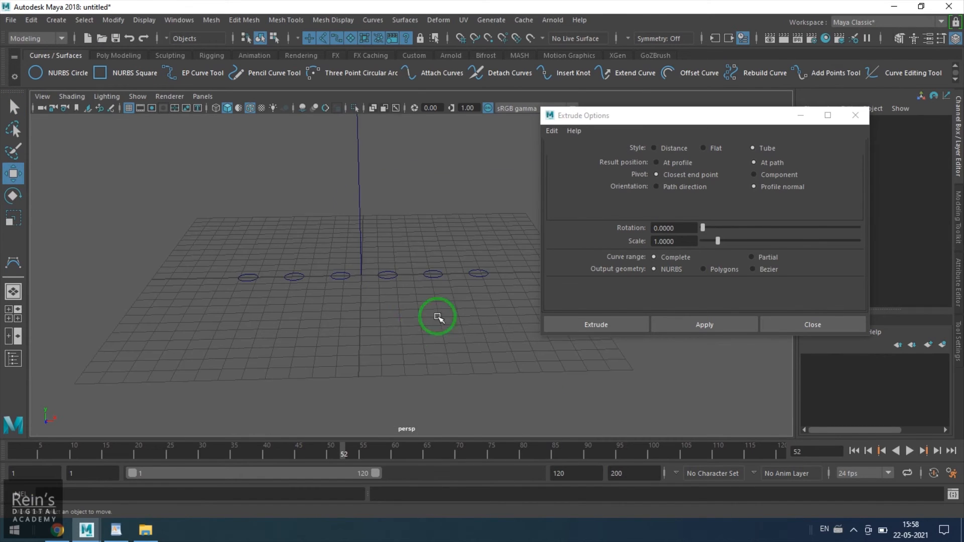
pyautogui.click(394, 276)
pyautogui.moveTo(420, 275); pyautogui.dragTo(407, 279)
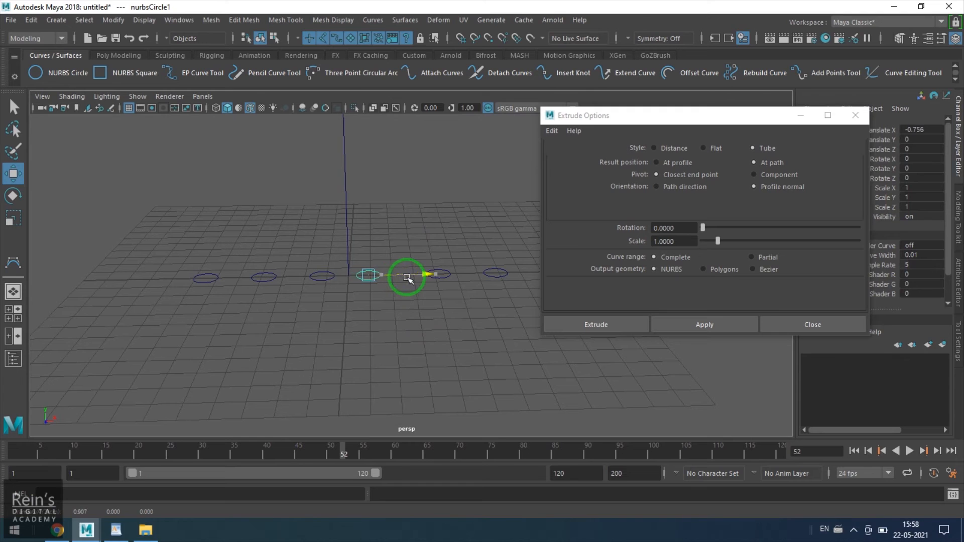
pyautogui.click(443, 278)
pyautogui.moveTo(448, 280); pyautogui.dragTo(430, 284, button='middle')
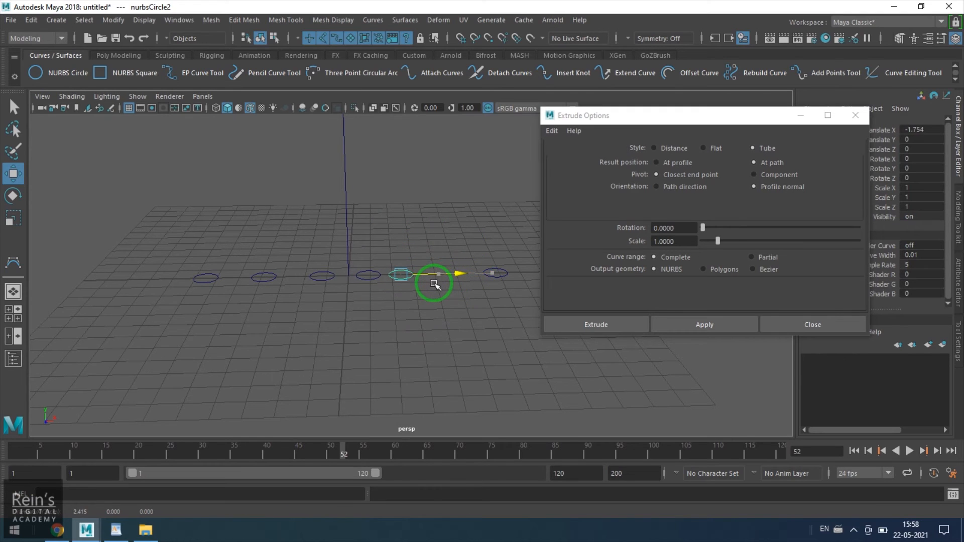
# Respace the remaining circles into an even row and select all six circles.
pyautogui.keyDown('alt'); pyautogui.moveTo(474, 260); pyautogui.dragTo(409, 264, button='middle'); pyautogui.keyUp('alt')
pyautogui.click(440, 314)
pyautogui.moveTo(470, 313); pyautogui.dragTo(377, 309)
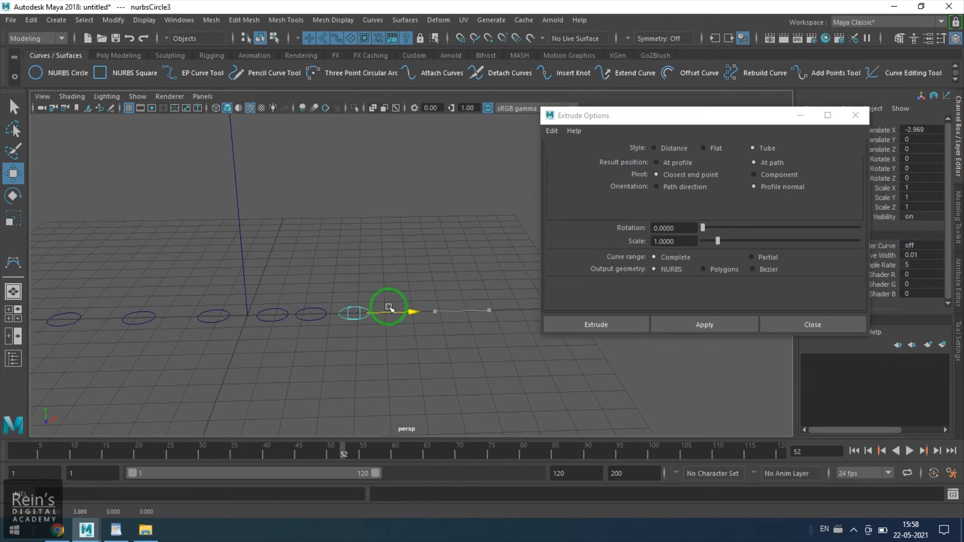
pyautogui.moveTo(194, 301)
pyautogui.mouseDown()
pyautogui.moveTo(230, 334)
pyautogui.moveTo(269, 319)
pyautogui.mouseUp()
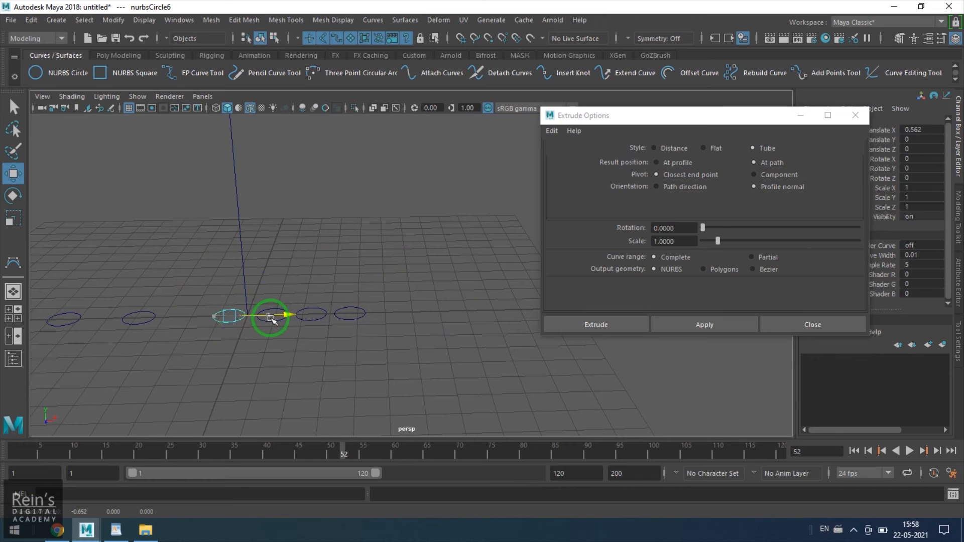
pyautogui.moveTo(162, 294)
pyautogui.mouseDown()
pyautogui.moveTo(175, 331)
pyautogui.moveTo(237, 325)
pyautogui.mouseUp()
pyautogui.moveTo(30, 279)
pyautogui.mouseDown()
pyautogui.moveTo(105, 336)
pyautogui.moveTo(30, 330)
pyautogui.mouseUp()
pyautogui.moveTo(75, 311)
pyautogui.mouseDown()
pyautogui.moveTo(105, 330)
pyautogui.moveTo(211, 333)
pyautogui.mouseUp()
pyautogui.click(156, 324)
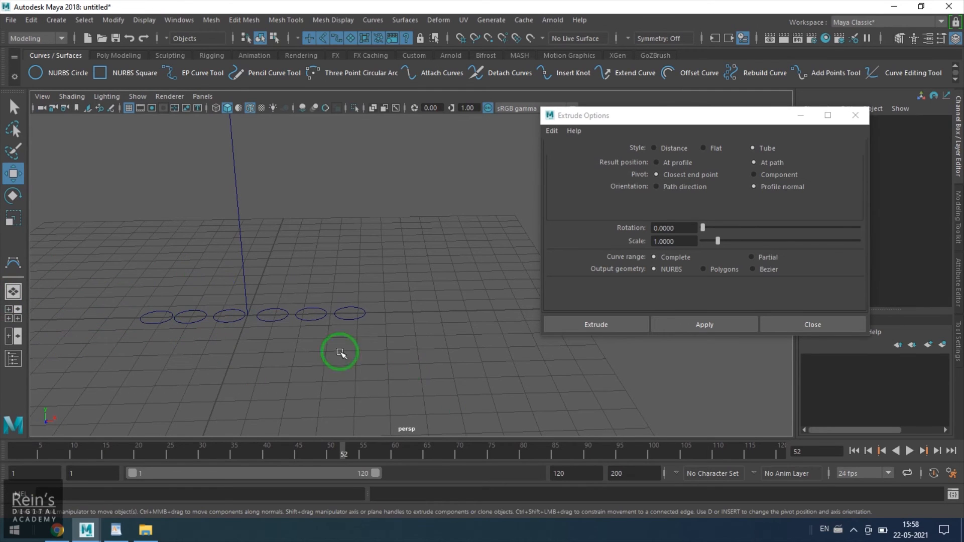
pyautogui.moveTo(340, 352)
pyautogui.mouseDown()
pyautogui.moveTo(308, 276)
pyautogui.moveTo(341, 351)
pyautogui.mouseUp()
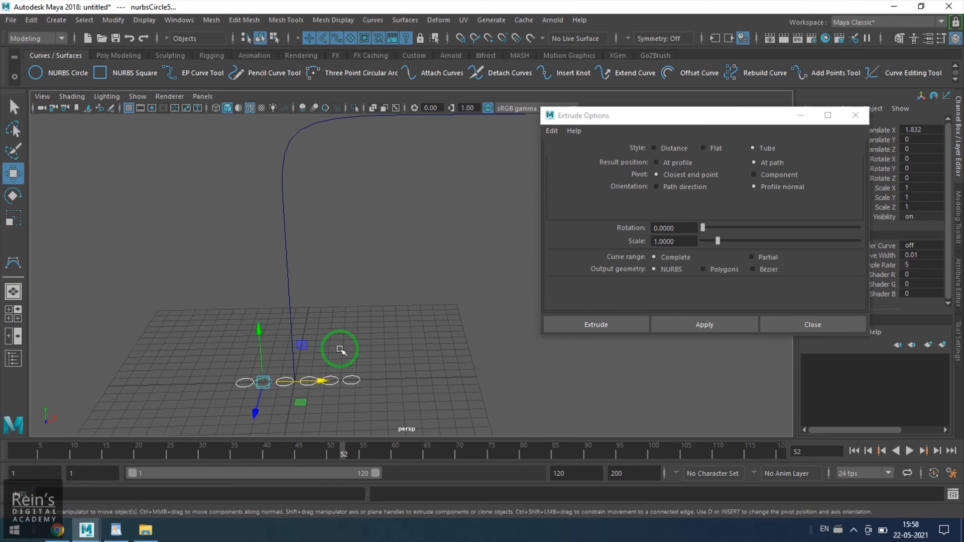
pyautogui.click(113, 20)
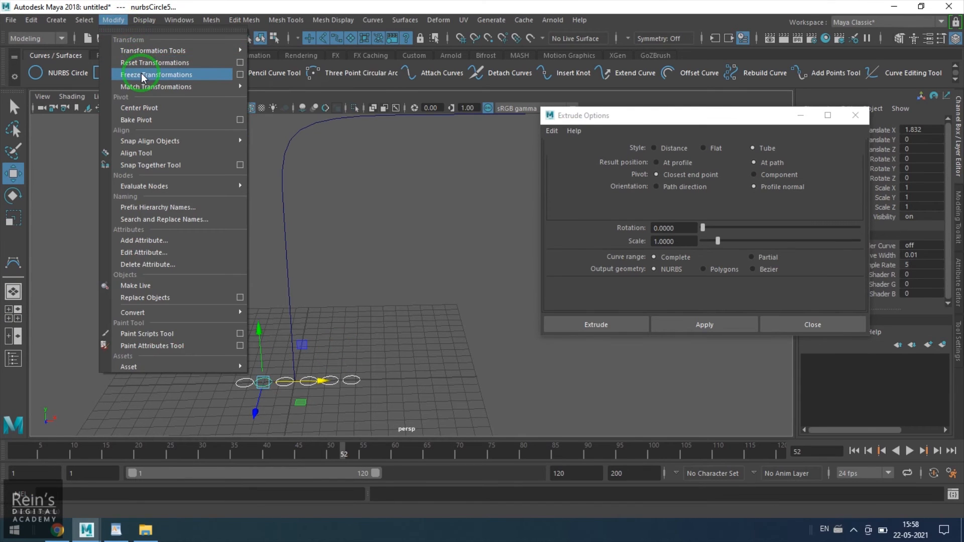
# Freeze the circles' transformations and extrude them along the path curve with reset default settings.
pyautogui.click(142, 77)
pyautogui.moveTo(226, 218); pyautogui.dragTo(339, 286)
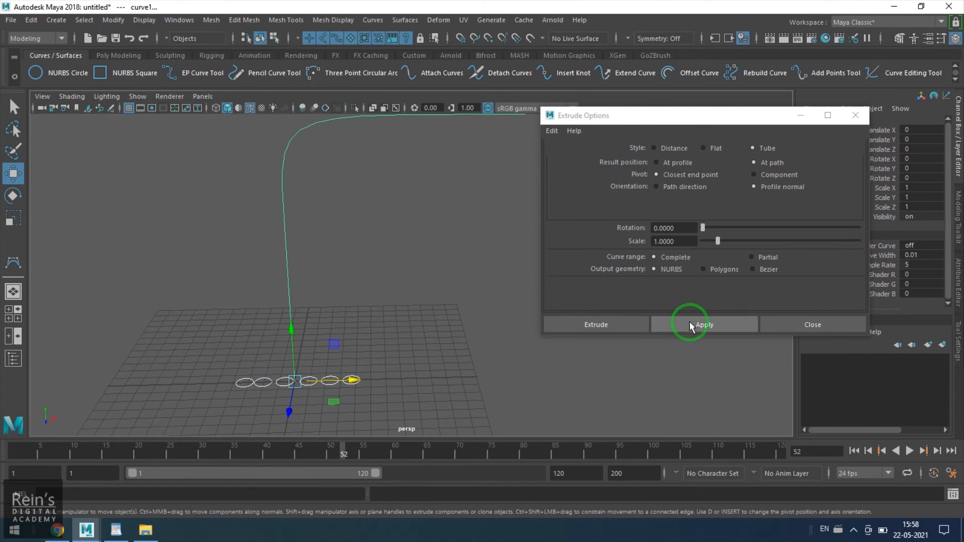
pyautogui.click(552, 130)
pyautogui.click(567, 165)
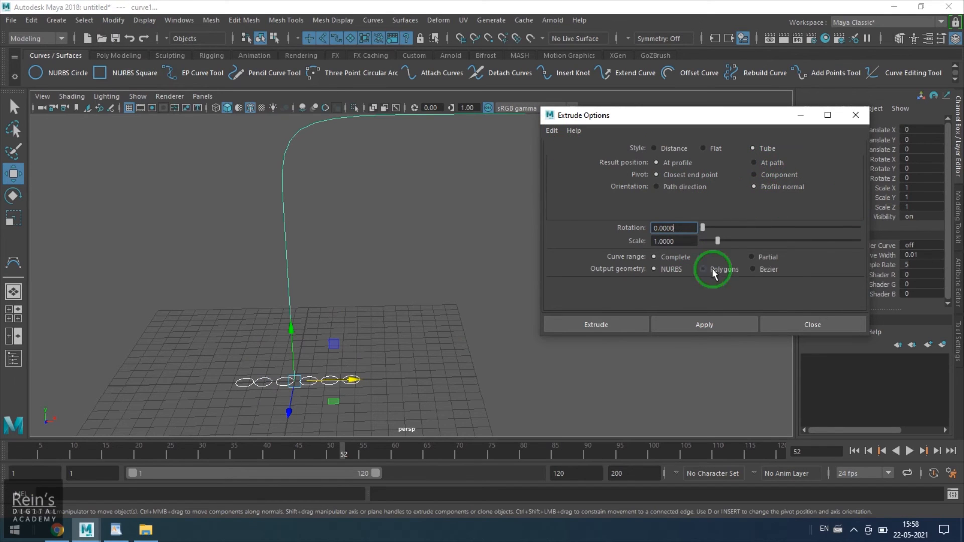
pyautogui.scroll(-2, 399, 317)
pyautogui.scroll(-2, 409, 316)
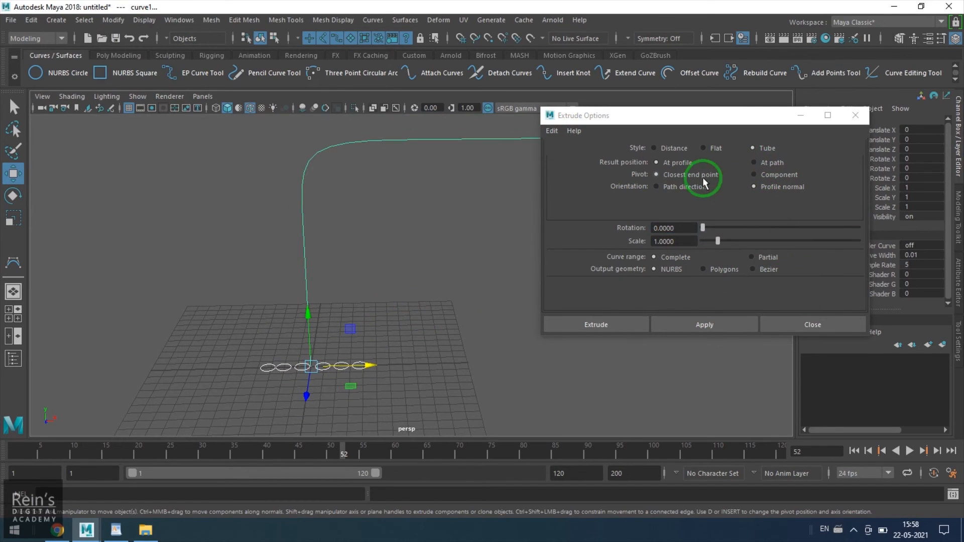
pyautogui.click(708, 324)
# Move the six extruded tubes left away from the curve and reselect the circles.
pyautogui.keyDown('alt'); pyautogui.moveTo(445, 322); pyautogui.dragTo(483, 317); pyautogui.keyUp('alt')
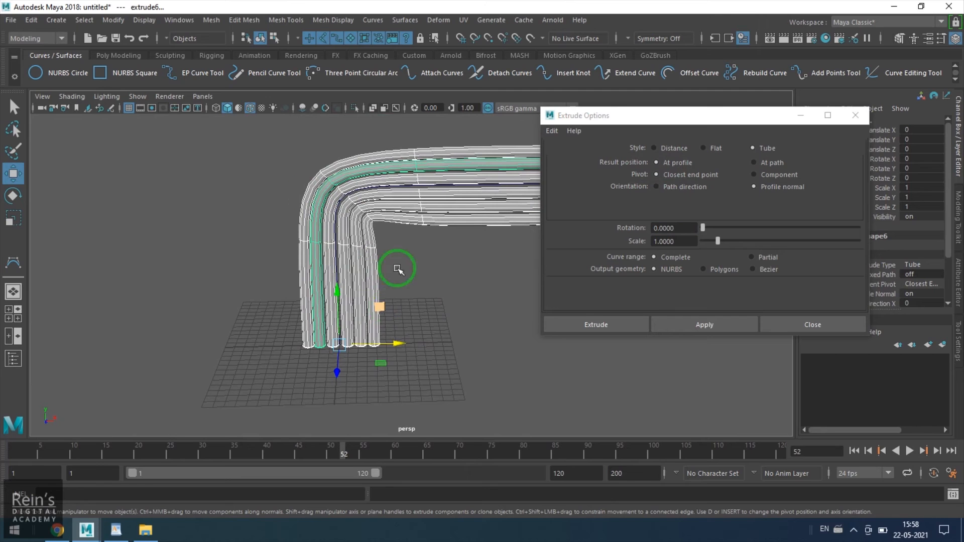
pyautogui.moveTo(405, 345); pyautogui.dragTo(192, 335)
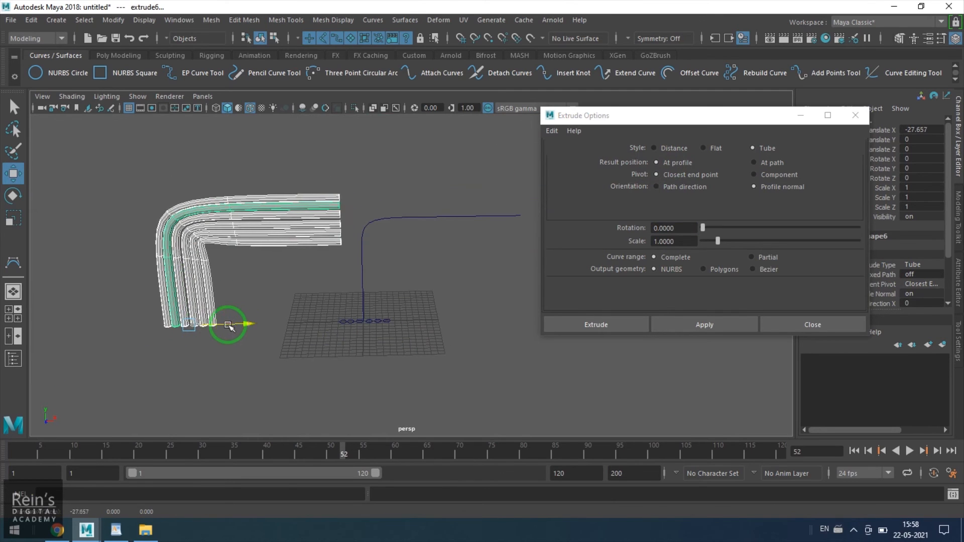
pyautogui.scroll(2, 287, 339)
pyautogui.moveTo(440, 416); pyautogui.dragTo(271, 332)
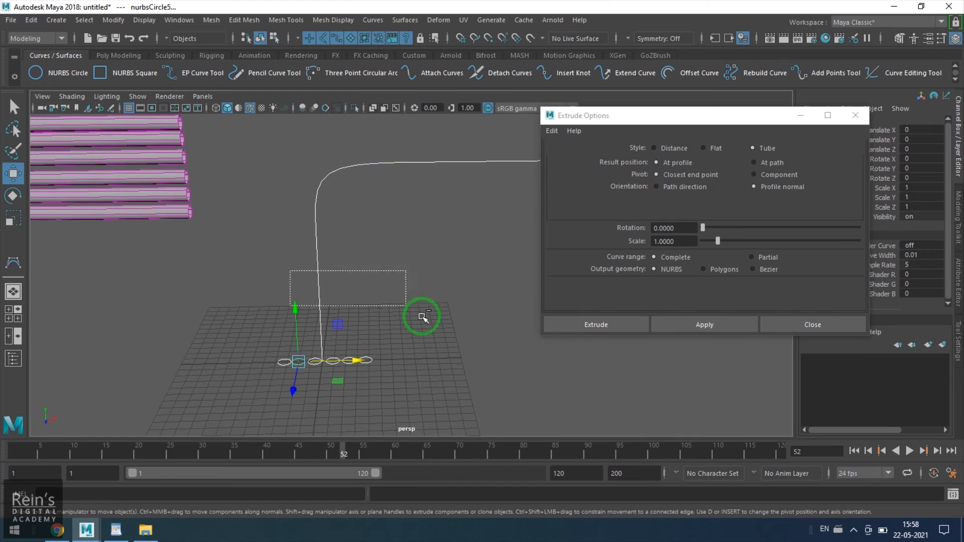
pyautogui.click(363, 363)
pyautogui.scroll(-2, 395, 287)
# Extrude the circles along the curve again with Pivot set to Component, adding a second tube bundle.
pyautogui.keyDown('shift'); pyautogui.click(373, 301); pyautogui.keyUp('shift')
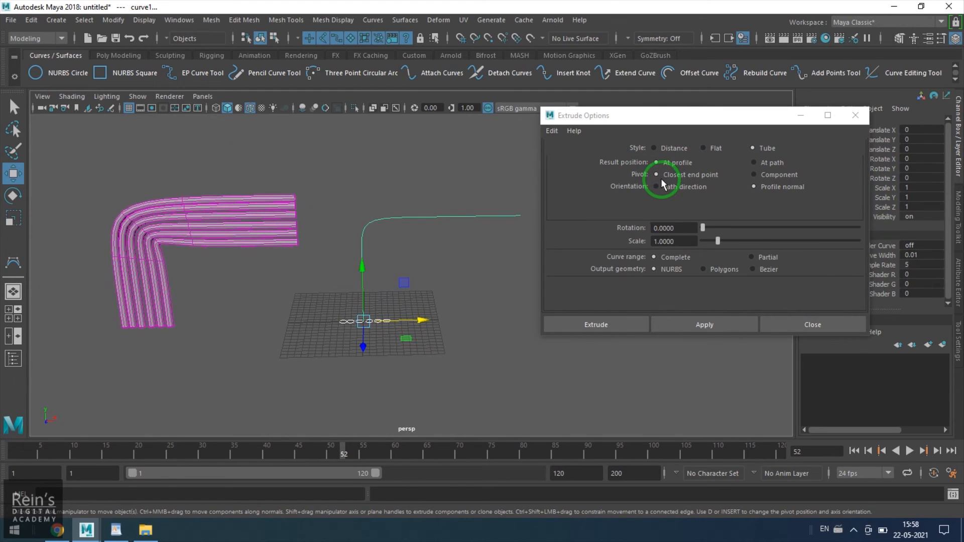
pyautogui.click(774, 175)
pyautogui.click(740, 315)
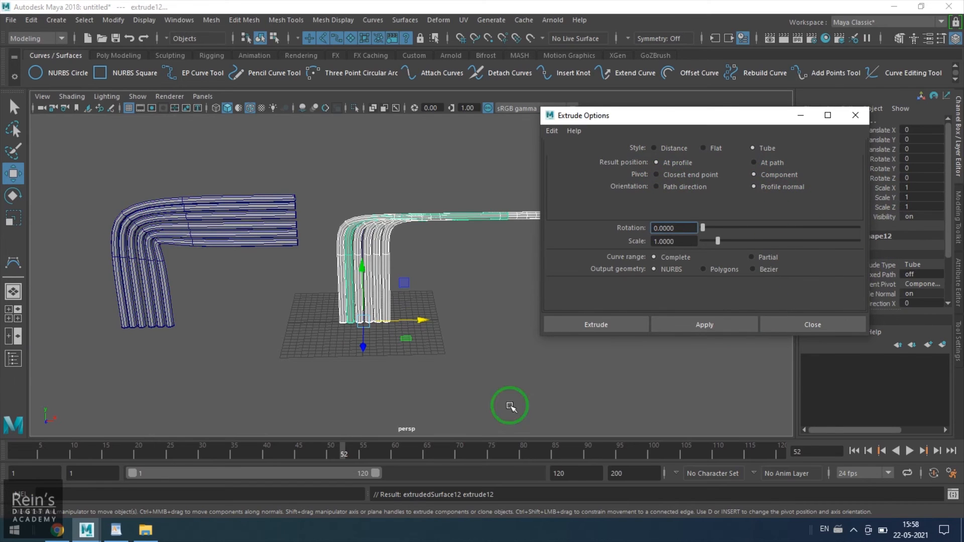
pyautogui.click(445, 375)
pyautogui.moveTo(423, 357)
pyautogui.keyDown('alt'); pyautogui.mouseDown()
pyautogui.moveTo(437, 382)
pyautogui.moveTo(478, 327)
pyautogui.moveTo(197, 379)
pyautogui.mouseUp(); pyautogui.keyUp('alt')
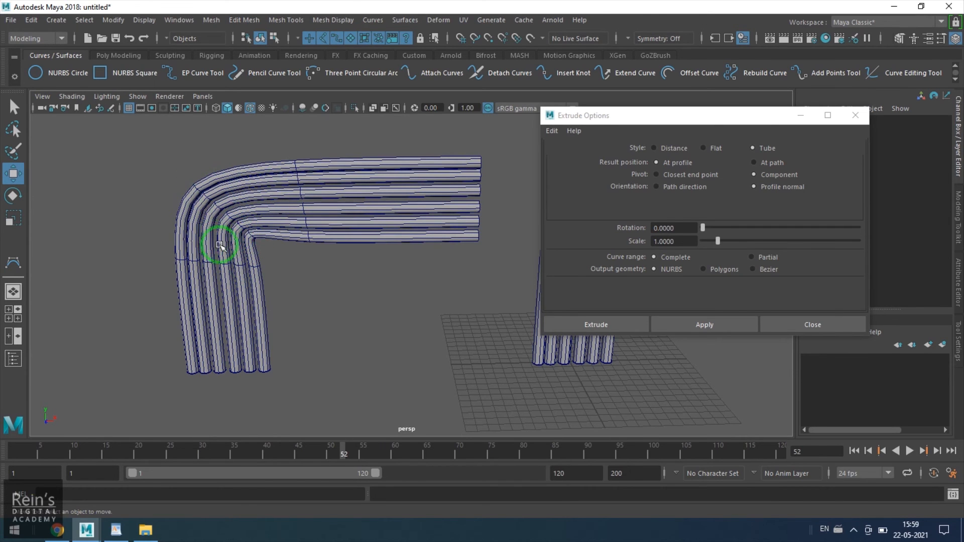
# Select the six new tubes and move them off to the right.
pyautogui.moveTo(500, 340)
pyautogui.keyDown('alt'); pyautogui.mouseDown()
pyautogui.moveTo(254, 337)
pyautogui.moveTo(281, 376)
pyautogui.mouseUp(); pyautogui.keyUp('alt')
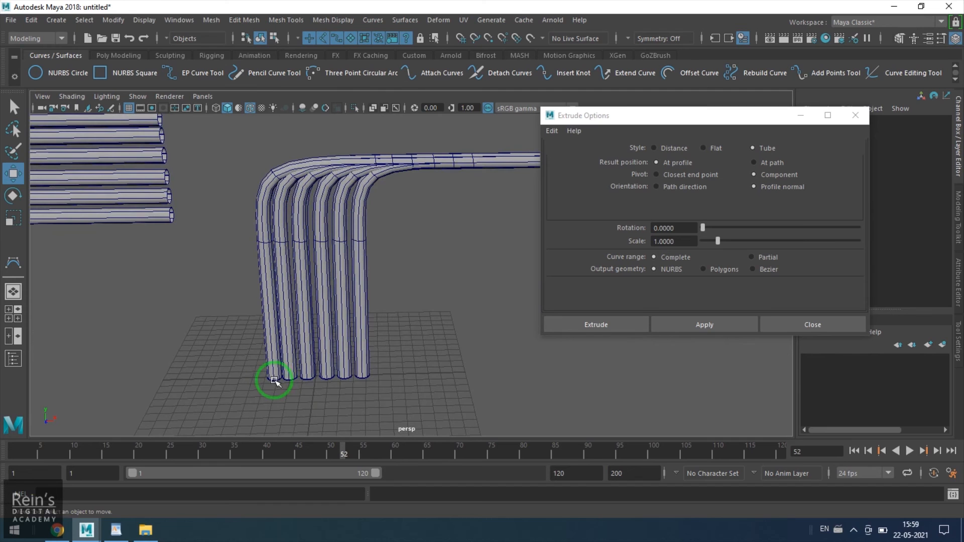
pyautogui.click(268, 343)
pyautogui.keyDown('shift'); pyautogui.click(286, 328); pyautogui.keyUp('shift')
pyautogui.keyDown('shift'); pyautogui.click(302, 283); pyautogui.keyUp('shift')
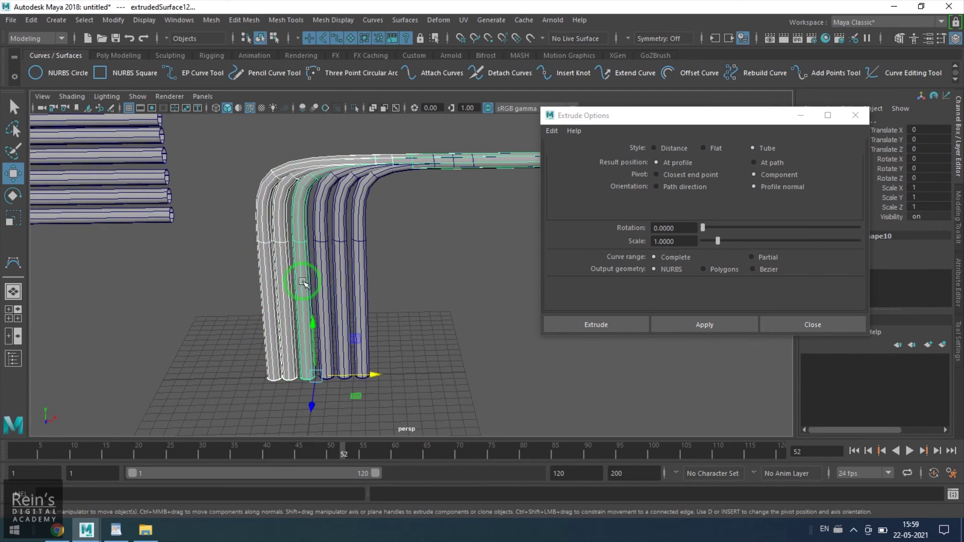
pyautogui.keyDown('shift'); pyautogui.click(328, 262); pyautogui.keyUp('shift')
pyautogui.keyDown('shift'); pyautogui.click(344, 256); pyautogui.keyUp('shift')
pyautogui.keyDown('shift'); pyautogui.click(360, 279); pyautogui.keyUp('shift')
pyautogui.moveTo(363, 375); pyautogui.dragTo(539, 390)
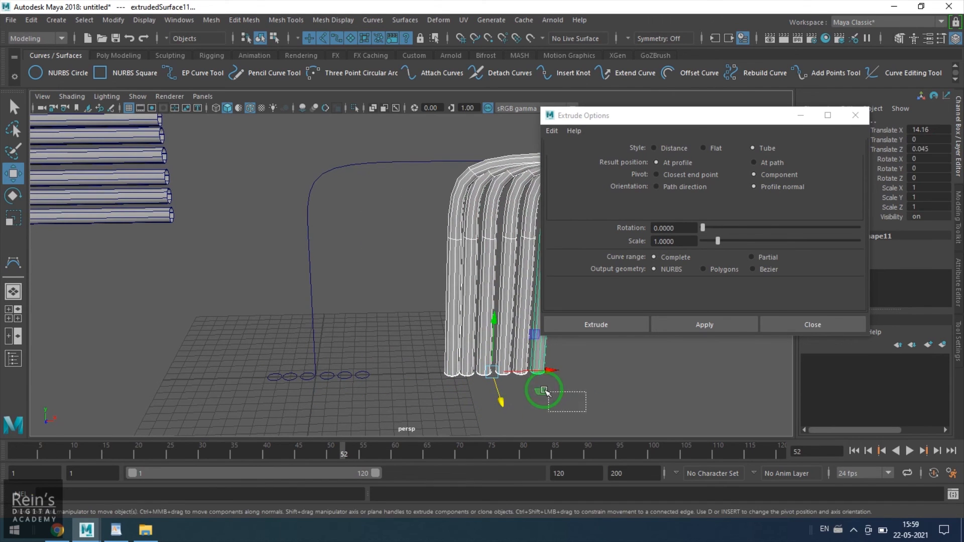
# Delete the five right tubes, keeping only the leftmost one.
pyautogui.moveTo(603, 428)
pyautogui.mouseDown()
pyautogui.moveTo(470, 352)
pyautogui.moveTo(473, 376)
pyautogui.mouseUp()
pyautogui.press('Delete')
pyautogui.click(452, 366)
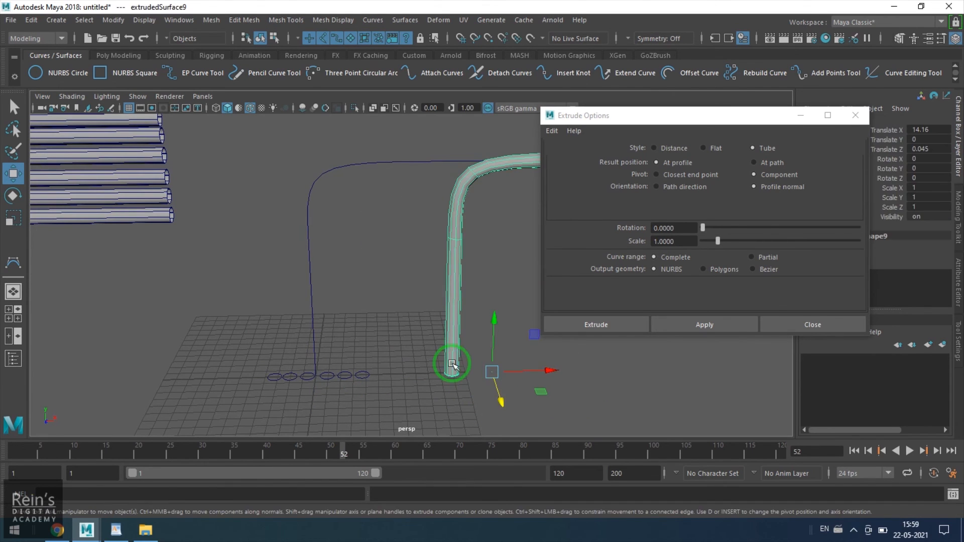
pyautogui.keyDown('alt'); pyautogui.moveTo(498, 391); pyautogui.dragTo(399, 396, button='middle'); pyautogui.keyUp('alt')
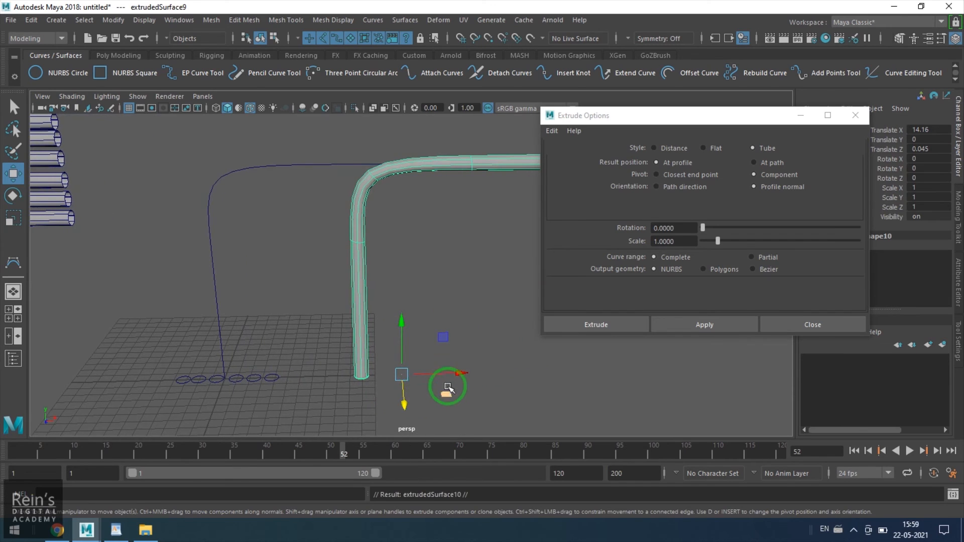
# Duplicate the remaining tube into a row of copies spaced to the right.
pyautogui.keyDown('shift'); pyautogui.moveTo(444, 374); pyautogui.dragTo(461, 377); pyautogui.keyUp('shift')
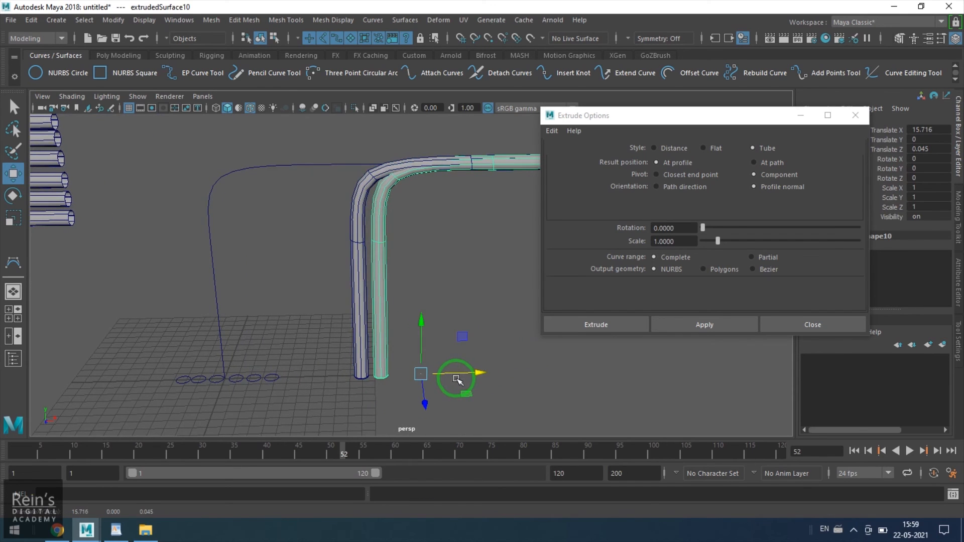
pyautogui.click(214, 228)
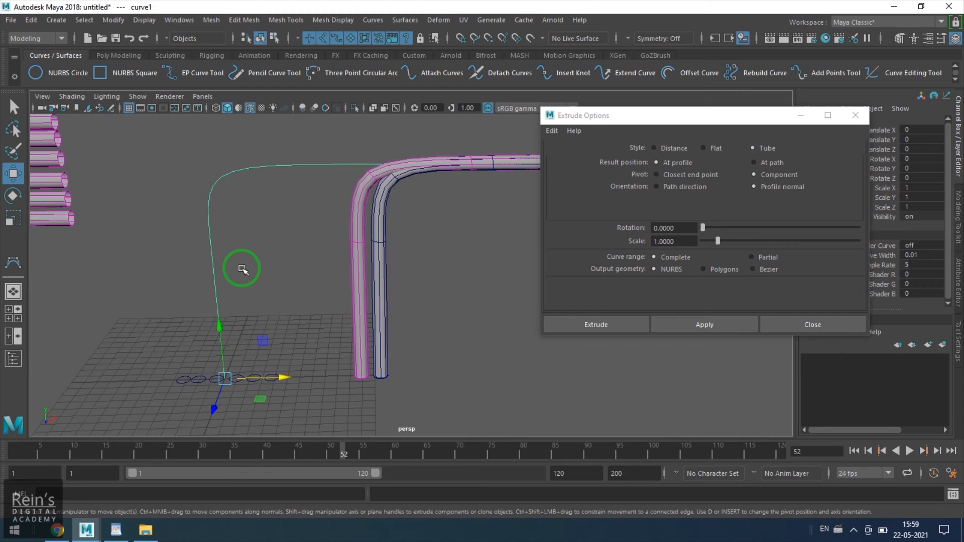
pyautogui.click(384, 301)
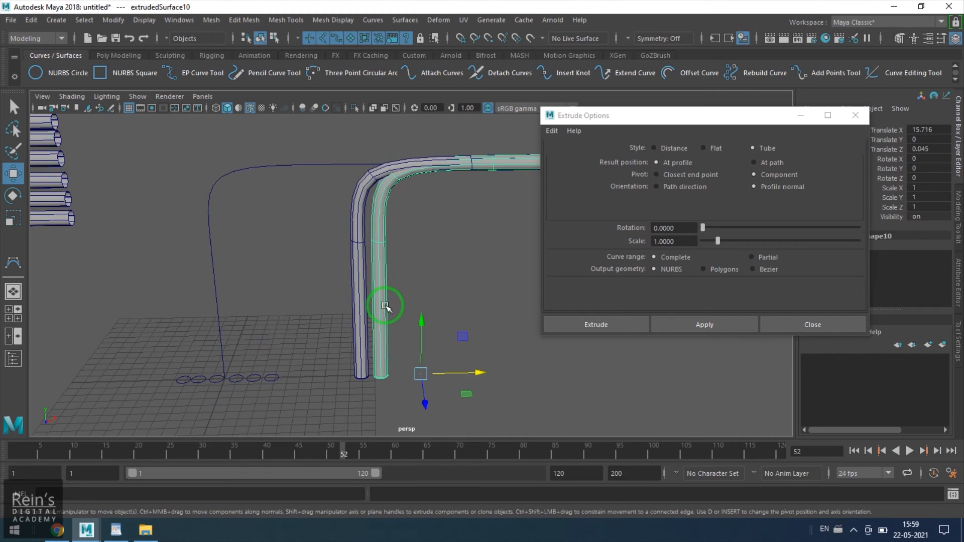
pyautogui.keyDown('shift'); pyautogui.moveTo(425, 366); pyautogui.dragTo(466, 381); pyautogui.keyUp('shift')
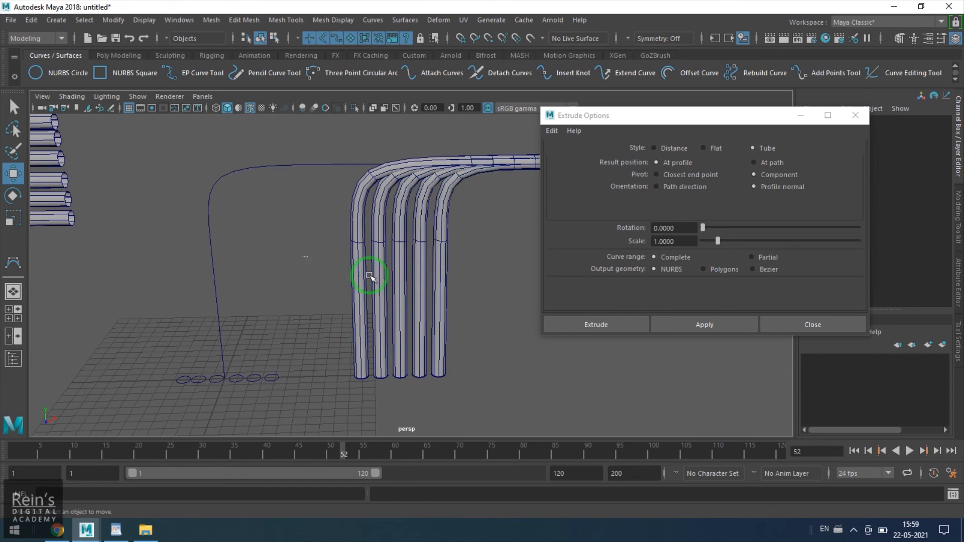
pyautogui.hotkey('ctrl', 'shift', 'a')
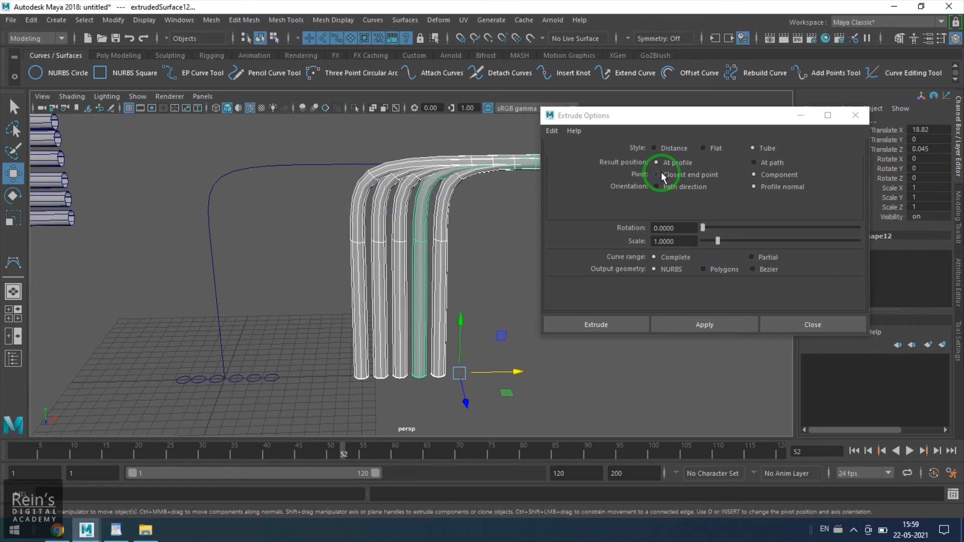
# Set the extrude pivot to Closest end point, then delete all tubes and curves.
pyautogui.click(657, 174)
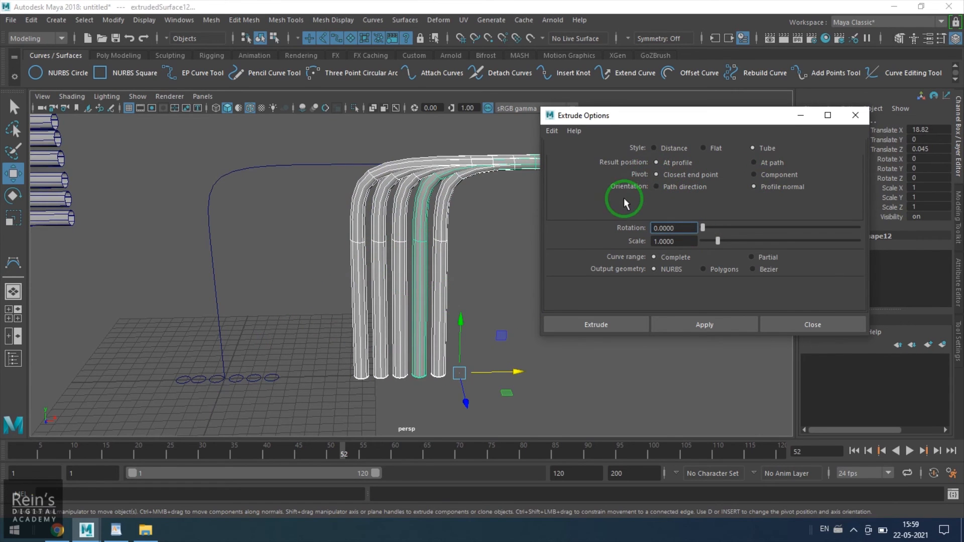
pyautogui.scroll(-5, 120, 277)
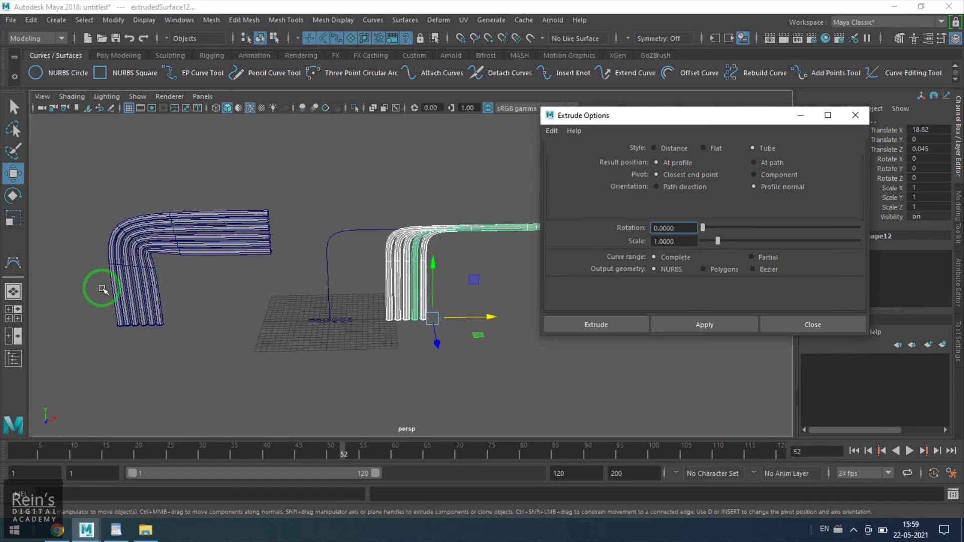
pyautogui.click(298, 310)
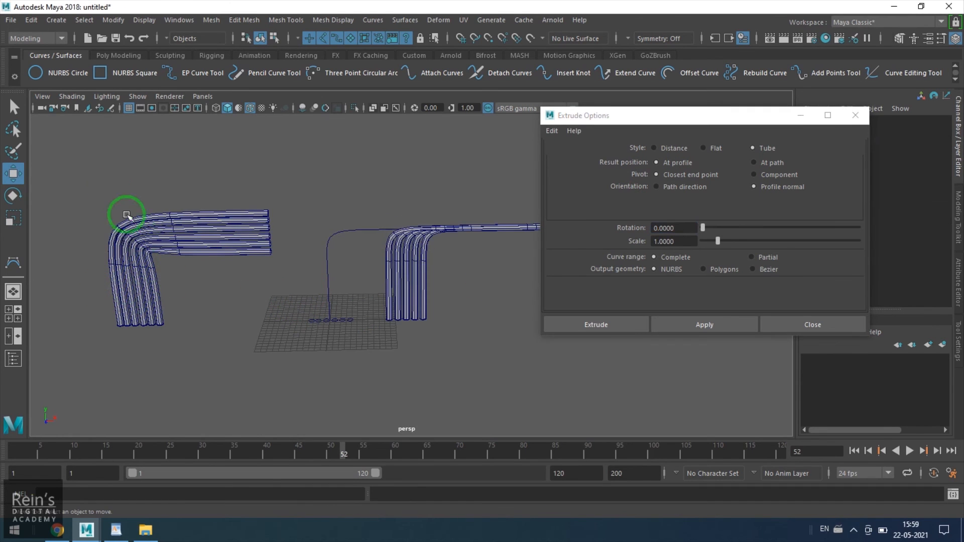
pyautogui.moveTo(121, 215); pyautogui.dragTo(469, 388)
pyautogui.press('Delete')
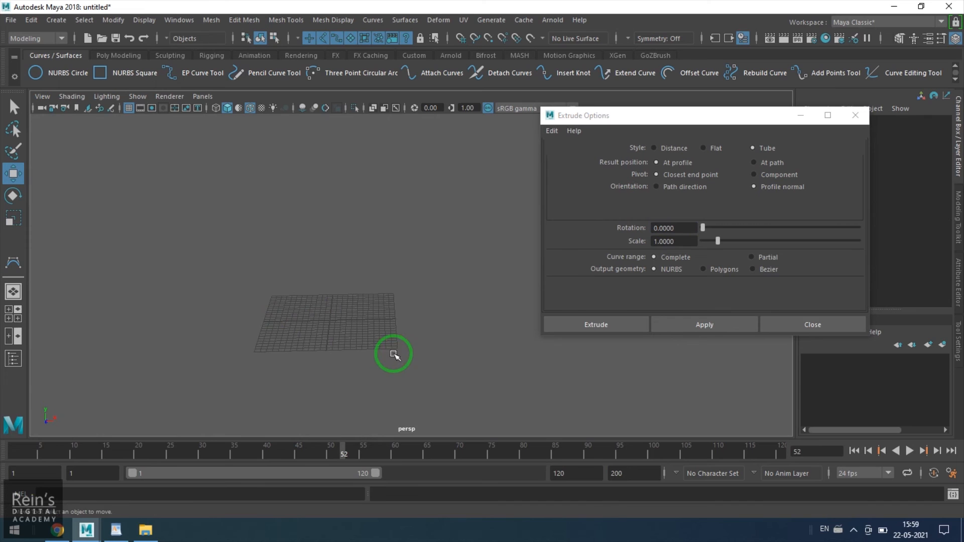
# Create a fresh NURBS circle at the origin and centre the view on it.
pyautogui.click(35, 73)
pyautogui.scroll(3, 386, 347)
pyautogui.keyDown('alt'); pyautogui.moveTo(385, 348); pyautogui.dragTo(458, 283, button='middle'); pyautogui.keyUp('alt')
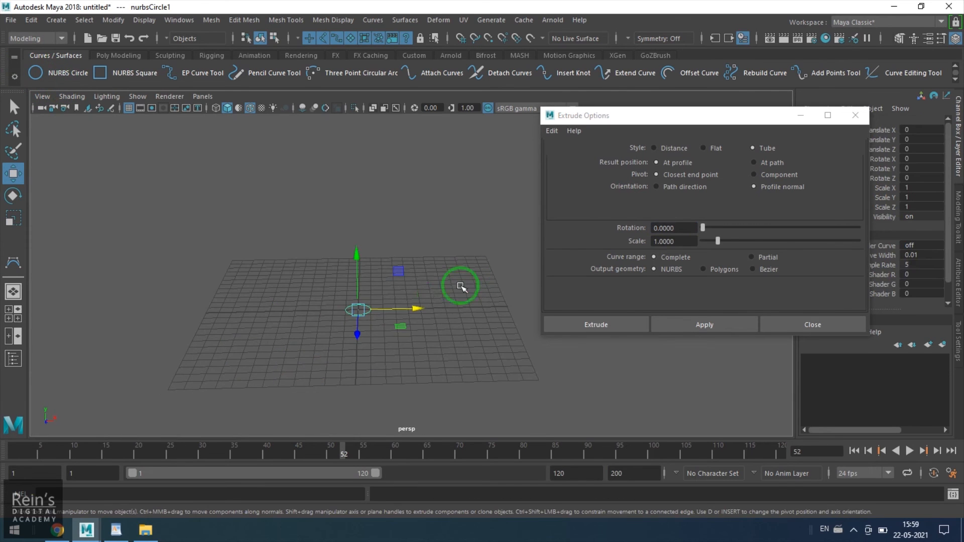
pyautogui.scroll(2, 379, 317)
pyautogui.click(56, 20)
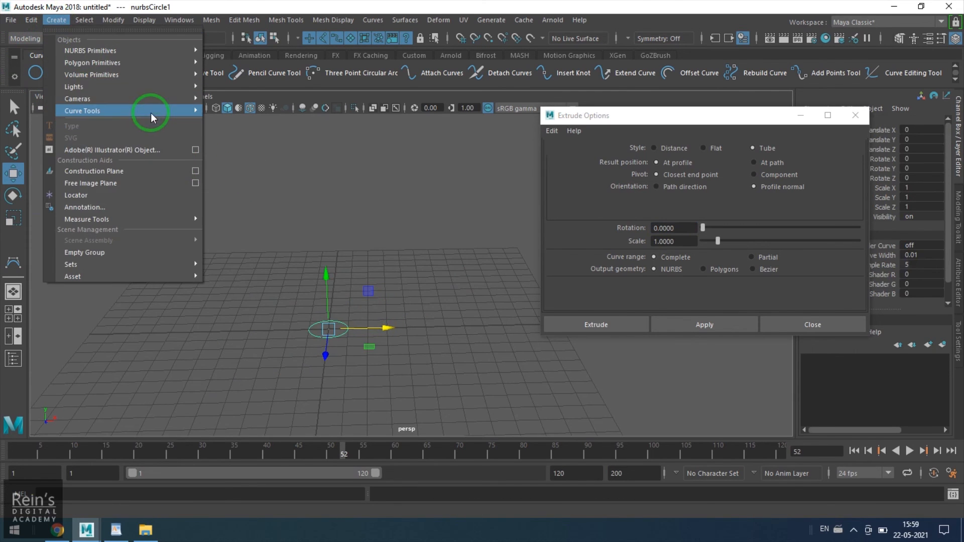
# Start the CV Curve Tool and maximize the front view.
pyautogui.click(237, 122)
pyautogui.press('space')
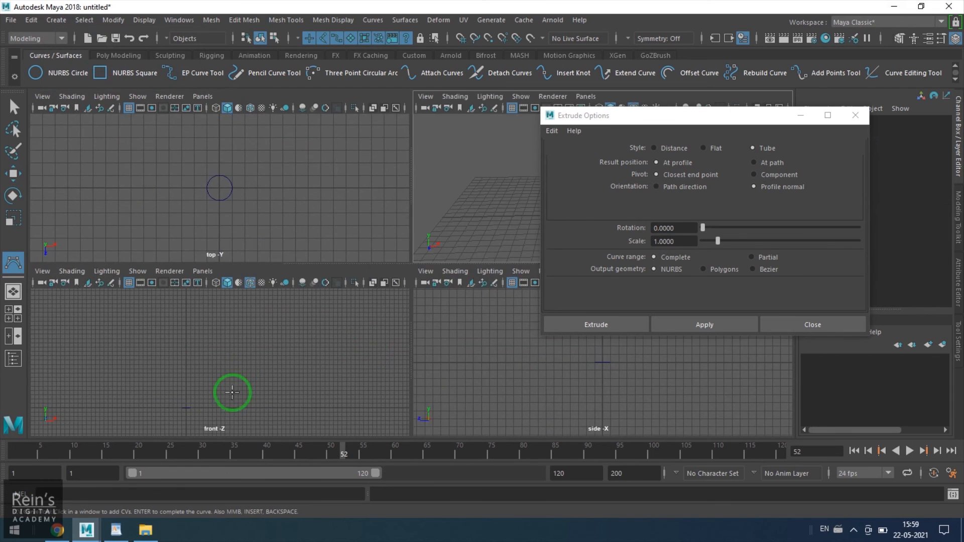
pyautogui.press('space')
# Place control vertices in an S shape rising from the origin and finish the curve.
pyautogui.click(343, 362)
pyautogui.click(313, 331)
pyautogui.click(323, 282)
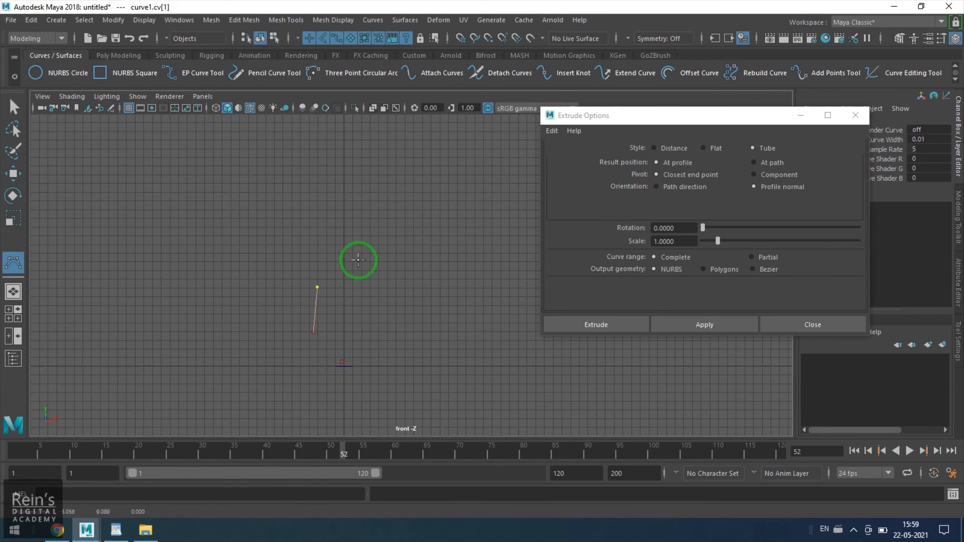
pyautogui.click(407, 241)
pyautogui.click(436, 198)
pyautogui.click(383, 167)
pyautogui.scroll(-2, 372, 179)
pyautogui.keyDown('alt'); pyautogui.moveTo(372, 179); pyautogui.dragTo(394, 291, button='middle'); pyautogui.keyUp('alt')
pyautogui.click(255, 242)
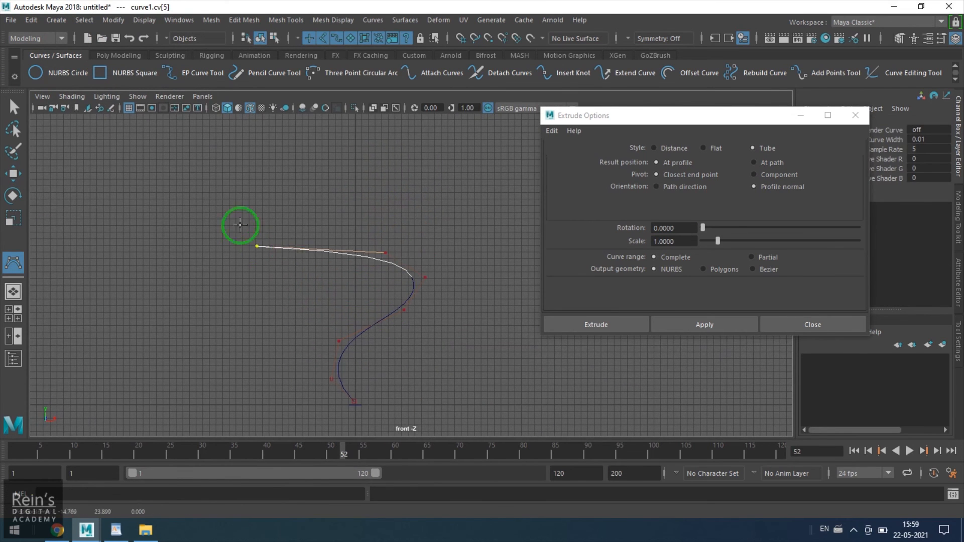
pyautogui.click(221, 177)
pyautogui.click(258, 135)
pyautogui.press('w')
pyautogui.click(429, 269)
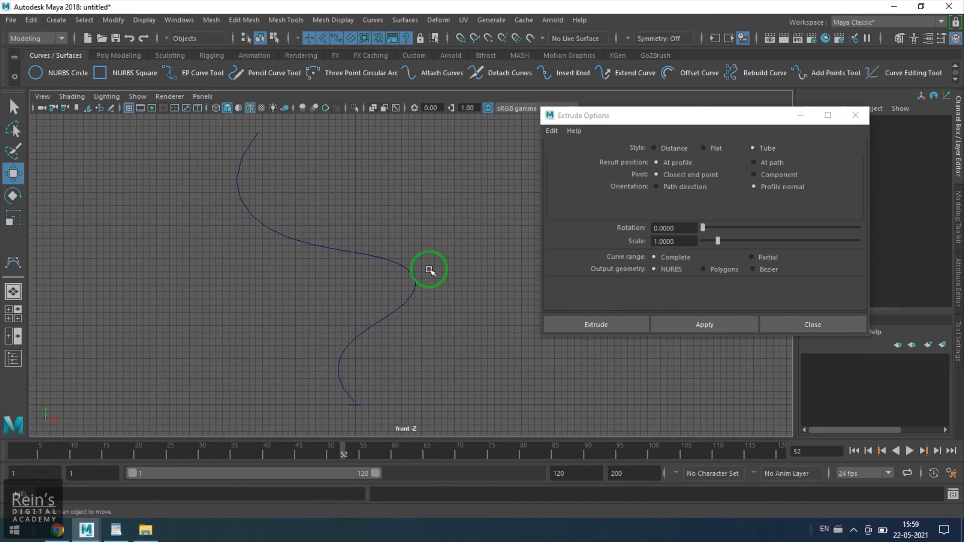
# Extrude the circle along the S-curve into a tube using reset default settings.
pyautogui.press('space')
pyautogui.press('space')
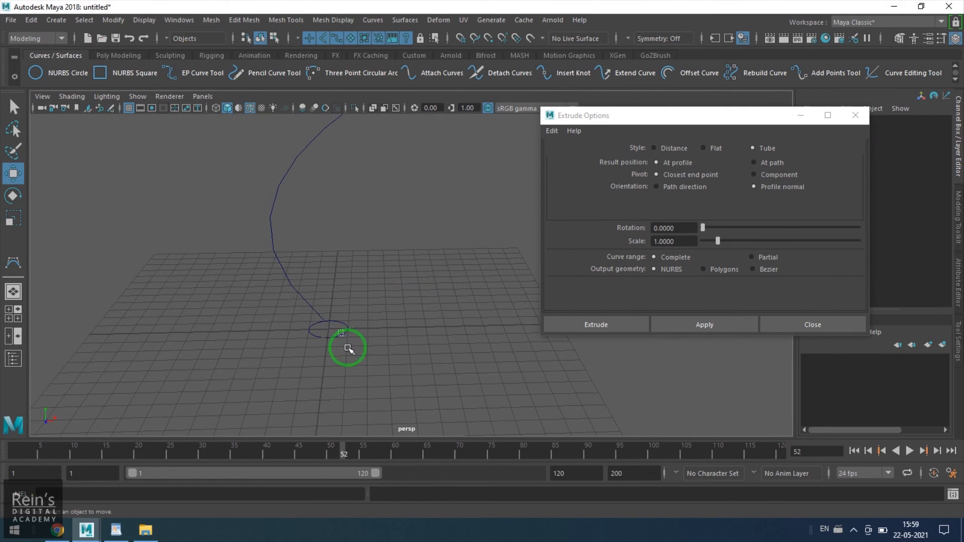
pyautogui.click(346, 333)
pyautogui.keyDown('shift'); pyautogui.click(278, 249); pyautogui.keyUp('shift')
pyautogui.moveTo(352, 267)
pyautogui.keyDown('alt'); pyautogui.mouseDown()
pyautogui.moveTo(394, 319)
pyautogui.moveTo(383, 293)
pyautogui.moveTo(498, 338)
pyautogui.mouseUp(); pyautogui.keyUp('alt')
pyautogui.click(552, 130)
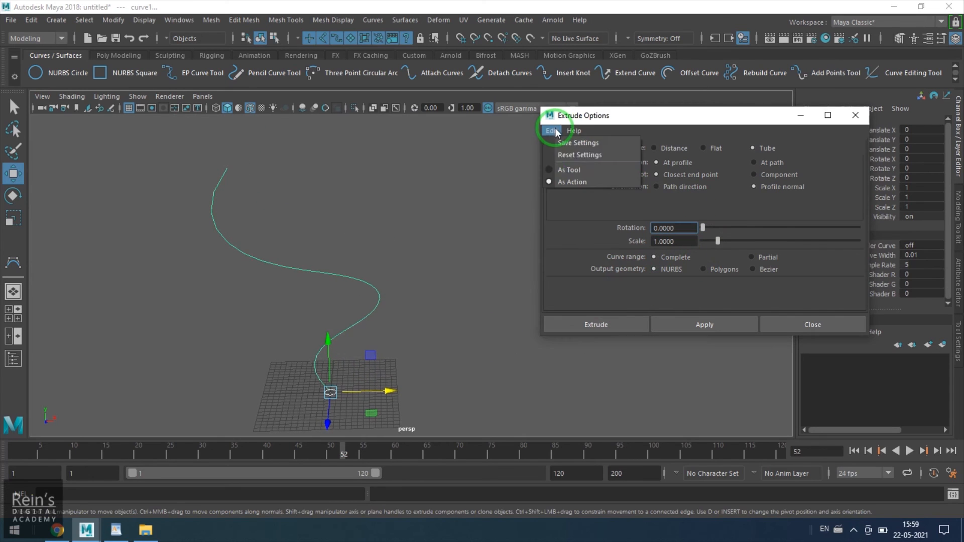
pyautogui.click(577, 159)
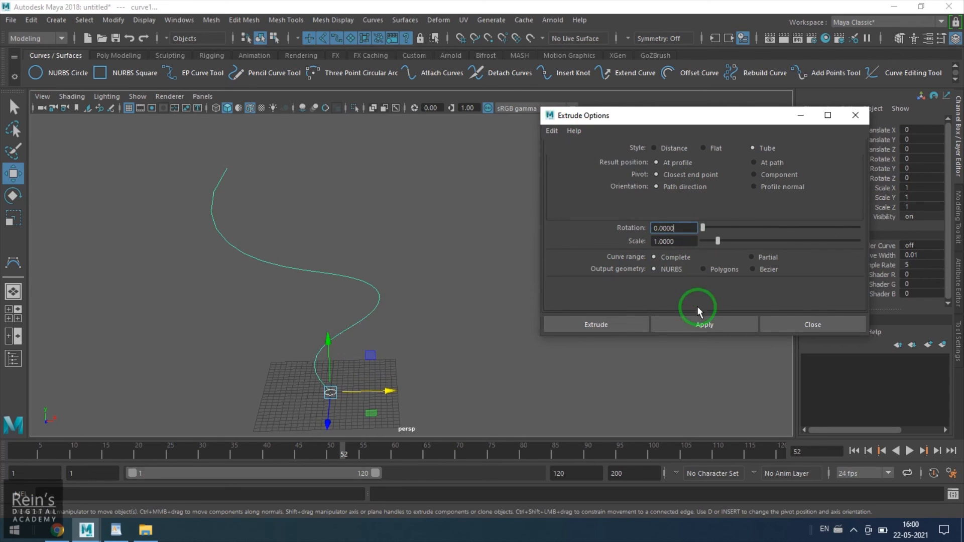
pyautogui.click(701, 324)
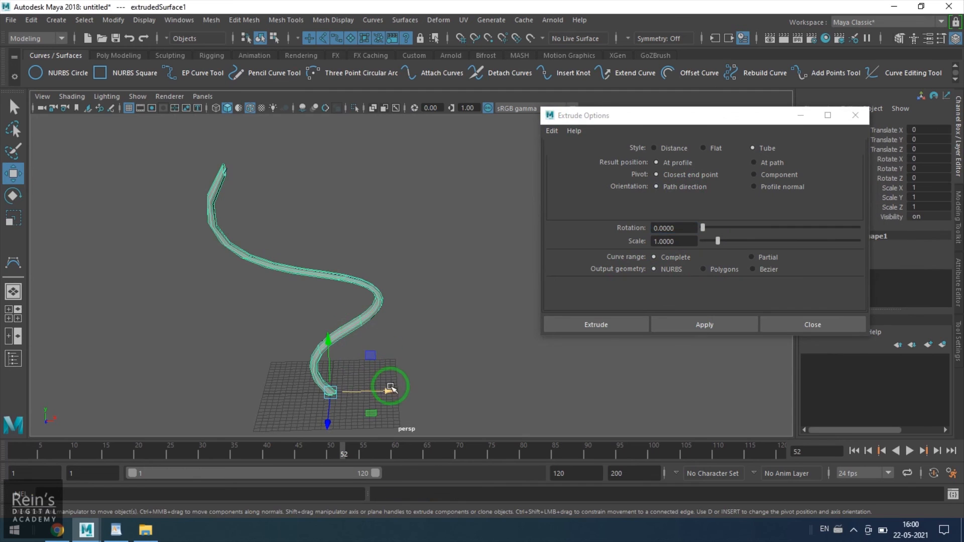
# Move the tube left, try a profile-normal extrusion, then undo it.
pyautogui.moveTo(390, 389); pyautogui.dragTo(155, 390)
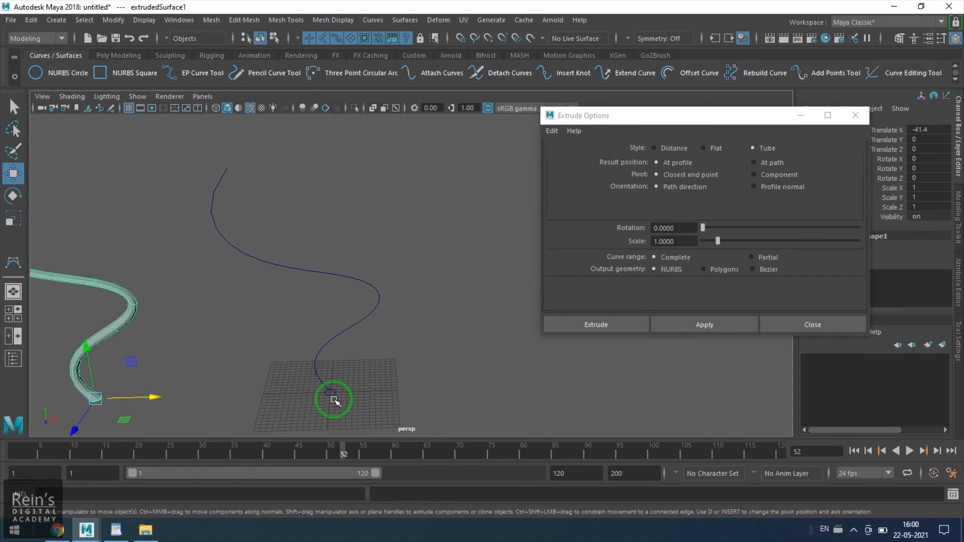
pyautogui.click(338, 331)
pyautogui.click(754, 187)
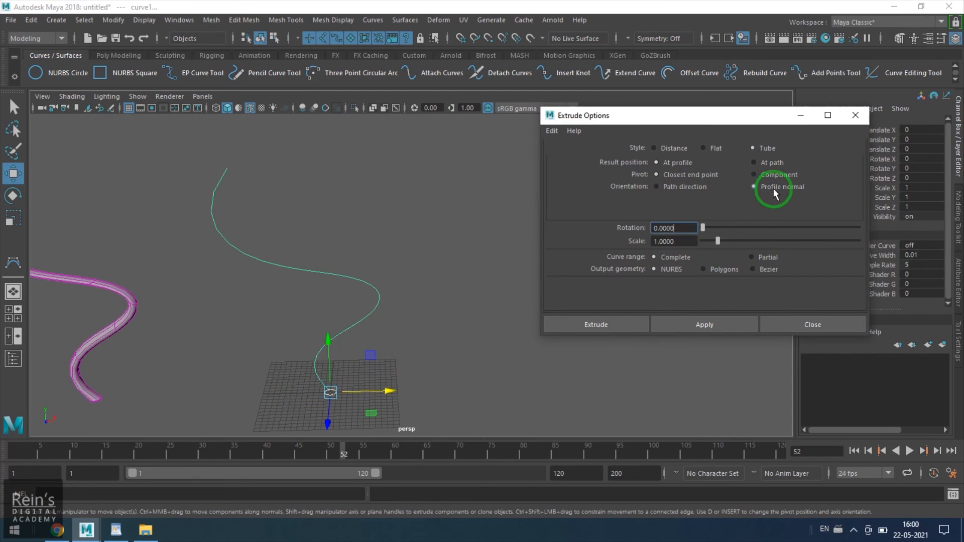
pyautogui.click(722, 324)
pyautogui.keyDown('alt'); pyautogui.moveTo(344, 345); pyautogui.dragTo(421, 356); pyautogui.keyUp('alt')
pyautogui.hotkey('ctrl', 'z')
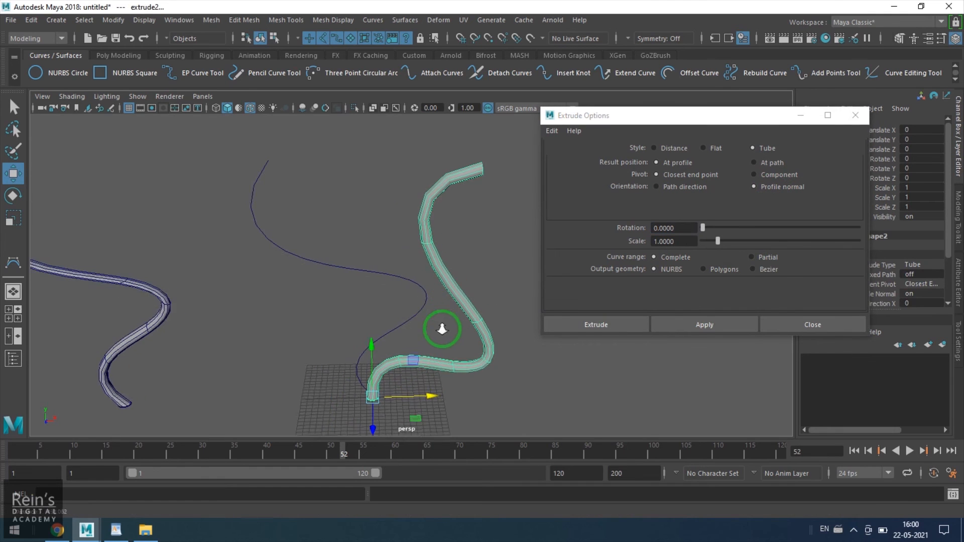
pyautogui.hotkey('ctrl', 'z')
# Extrude a second tube with the result positioned at the path.
pyautogui.click(768, 165)
pyautogui.click(765, 211)
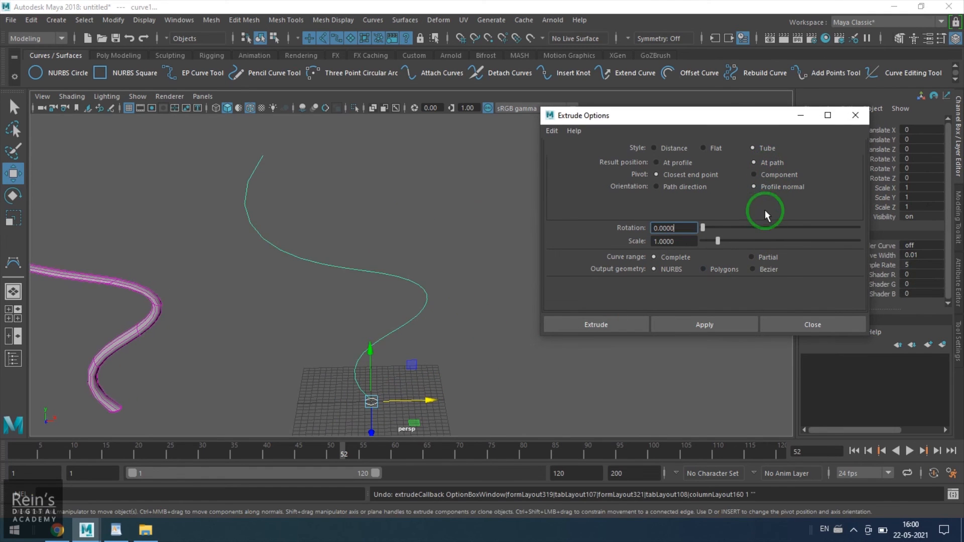
pyautogui.click(698, 324)
pyautogui.click(403, 381)
# Orbit the view to compare the two extruded tubes.
pyautogui.keyDown('alt'); pyautogui.moveTo(403, 381); pyautogui.dragTo(452, 338); pyautogui.keyUp('alt')
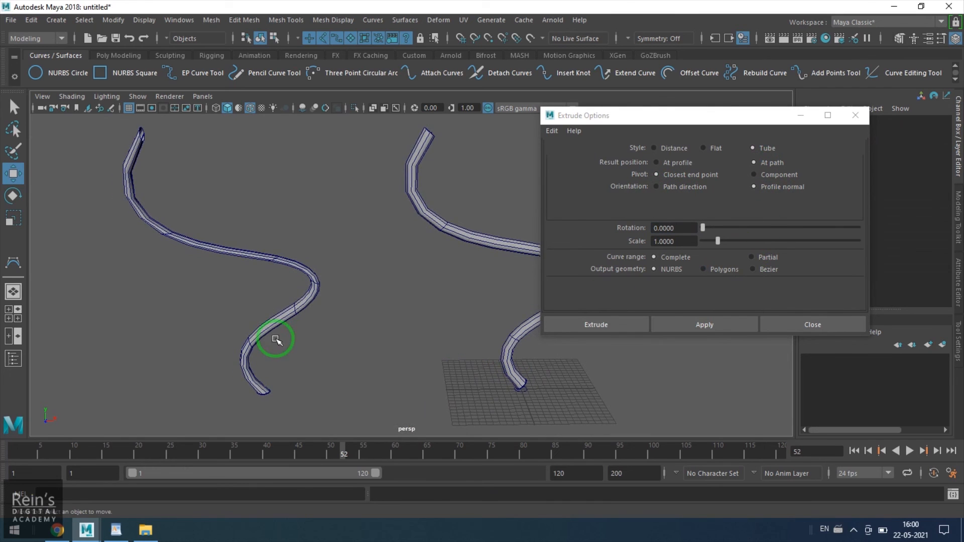
pyautogui.moveTo(276, 340)
pyautogui.keyDown('alt'); pyautogui.mouseDown()
pyautogui.moveTo(267, 334)
pyautogui.moveTo(409, 345)
pyautogui.moveTo(405, 453)
pyautogui.mouseUp(); pyautogui.keyUp('alt')
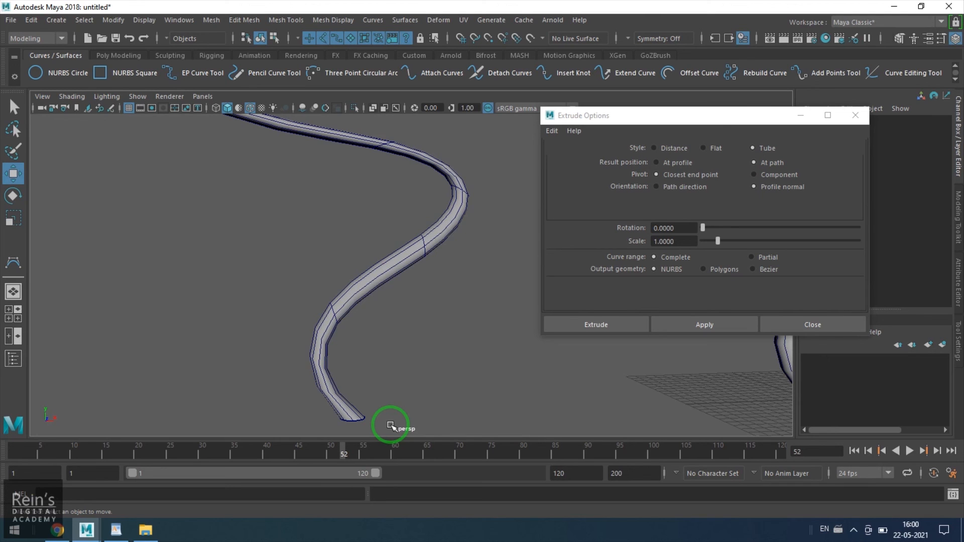
pyautogui.moveTo(330, 324)
pyautogui.keyDown('alt'); pyautogui.mouseDown()
pyautogui.moveTo(426, 241)
pyautogui.moveTo(415, 334)
pyautogui.mouseUp(); pyautogui.keyUp('alt')
pyautogui.keyDown('alt'); pyautogui.moveTo(281, 251); pyautogui.dragTo(202, 260); pyautogui.keyUp('alt')
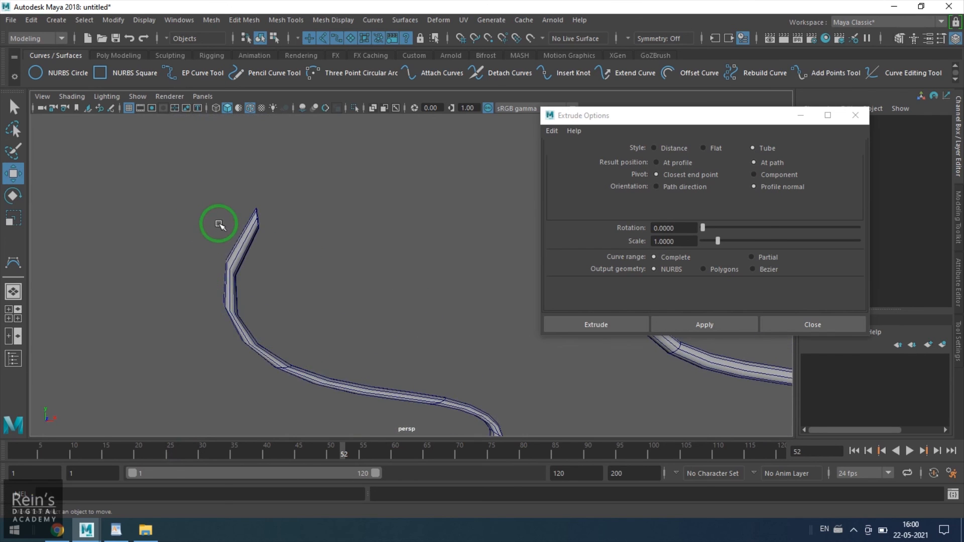
pyautogui.moveTo(219, 222)
pyautogui.keyDown('alt'); pyautogui.mouseDown()
pyautogui.moveTo(367, 323)
pyautogui.moveTo(323, 274)
pyautogui.moveTo(355, 286)
pyautogui.moveTo(402, 395)
pyautogui.mouseUp(); pyautogui.keyUp('alt')
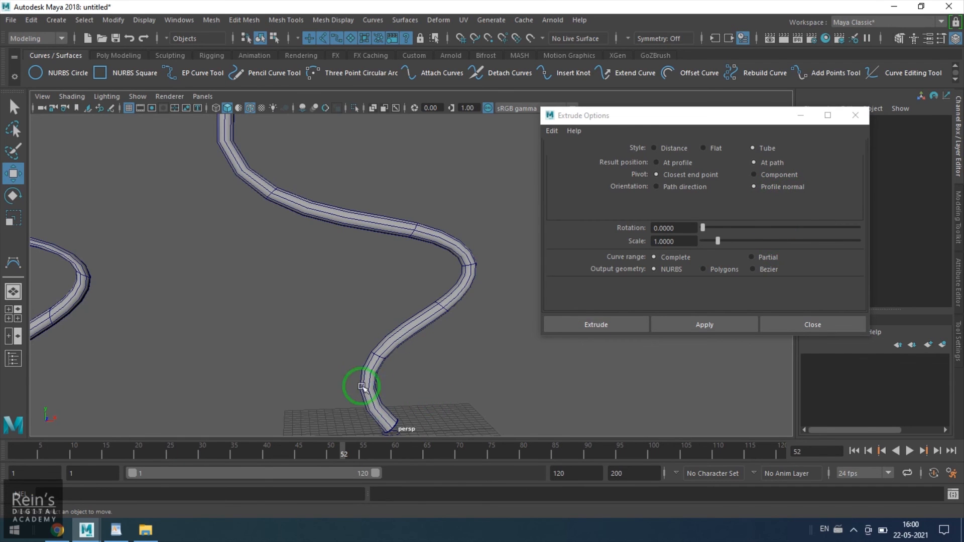
pyautogui.moveTo(362, 387)
pyautogui.keyDown('alt'); pyautogui.mouseDown()
pyautogui.moveTo(351, 340)
pyautogui.moveTo(338, 382)
pyautogui.moveTo(343, 328)
pyautogui.mouseUp(); pyautogui.keyUp('alt')
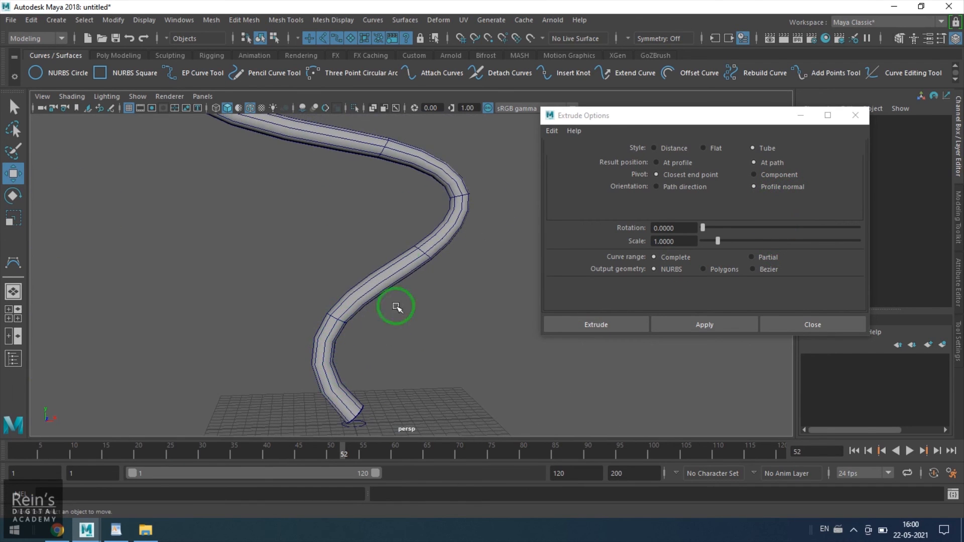
pyautogui.moveTo(351, 146)
pyautogui.keyDown('alt'); pyautogui.mouseDown()
pyautogui.moveTo(362, 201)
pyautogui.moveTo(264, 214)
pyautogui.mouseUp(); pyautogui.keyUp('alt')
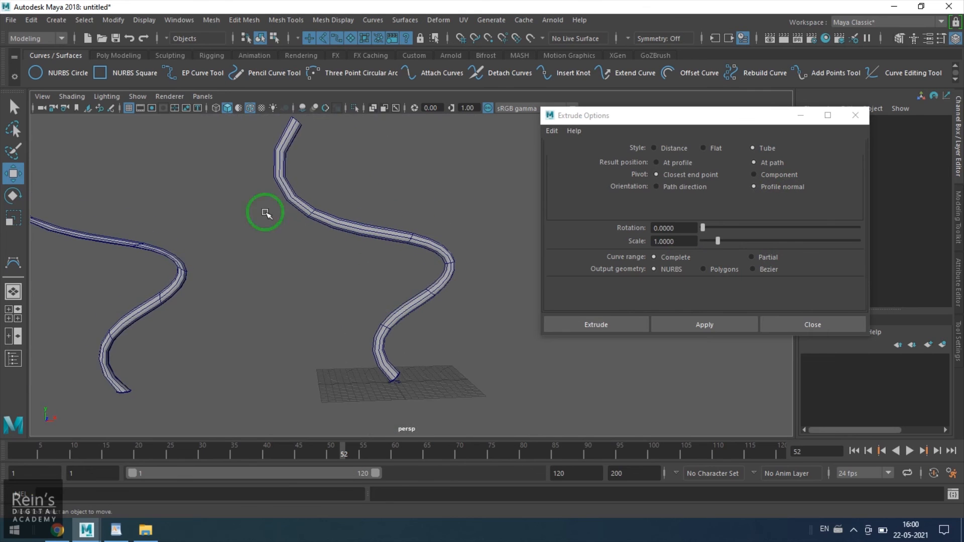
# Select both extruded tubes and delete them.
pyautogui.click(178, 279)
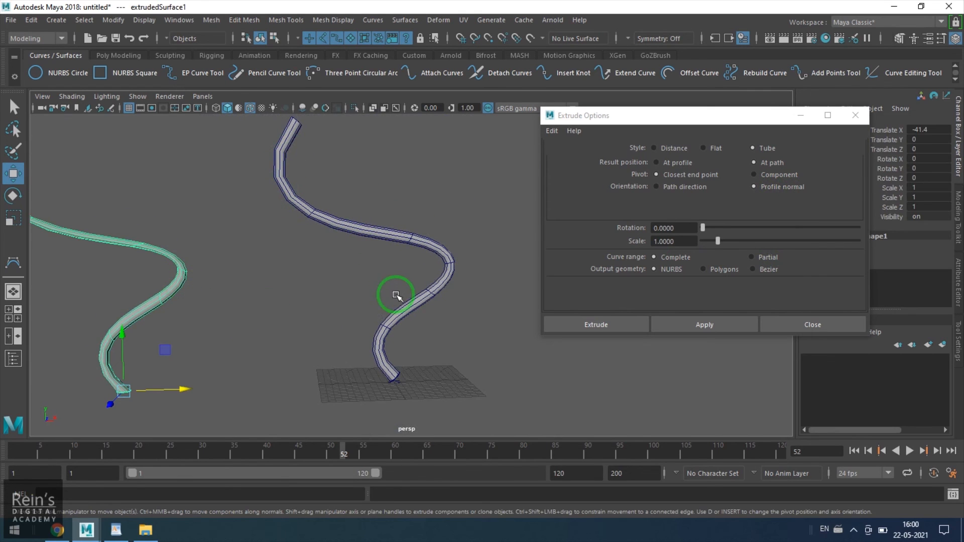
pyautogui.click(441, 289)
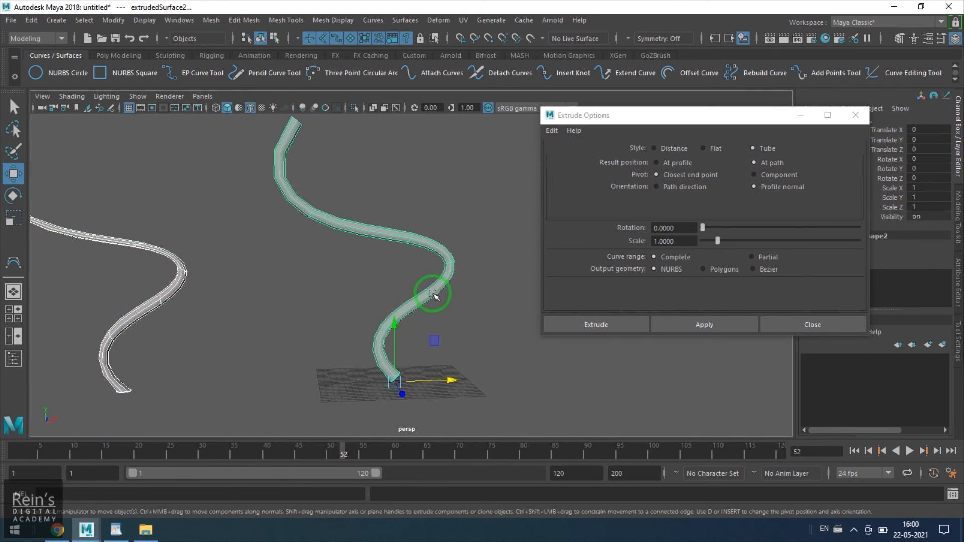
pyautogui.press('Delete')
# Extrude the circle along the S-curve as a test tube, kept at path with Tube style.
pyautogui.click(402, 384)
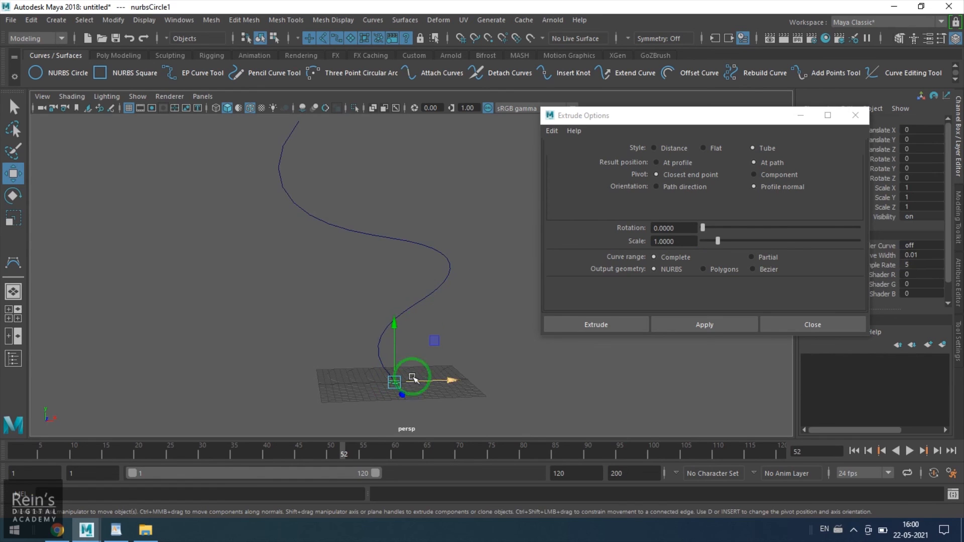
pyautogui.keyDown('shift'); pyautogui.click(457, 322); pyautogui.keyUp('shift')
pyautogui.click(676, 277)
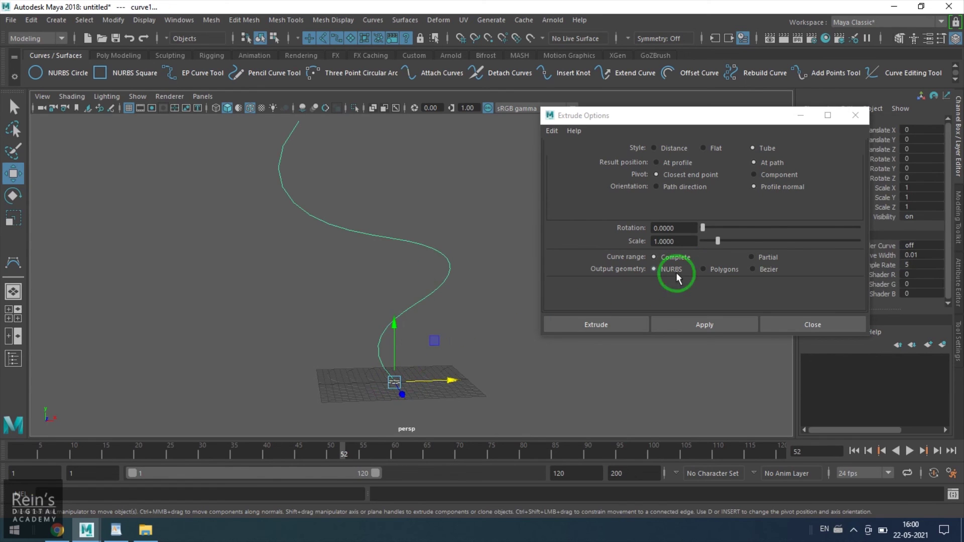
pyautogui.click(765, 151)
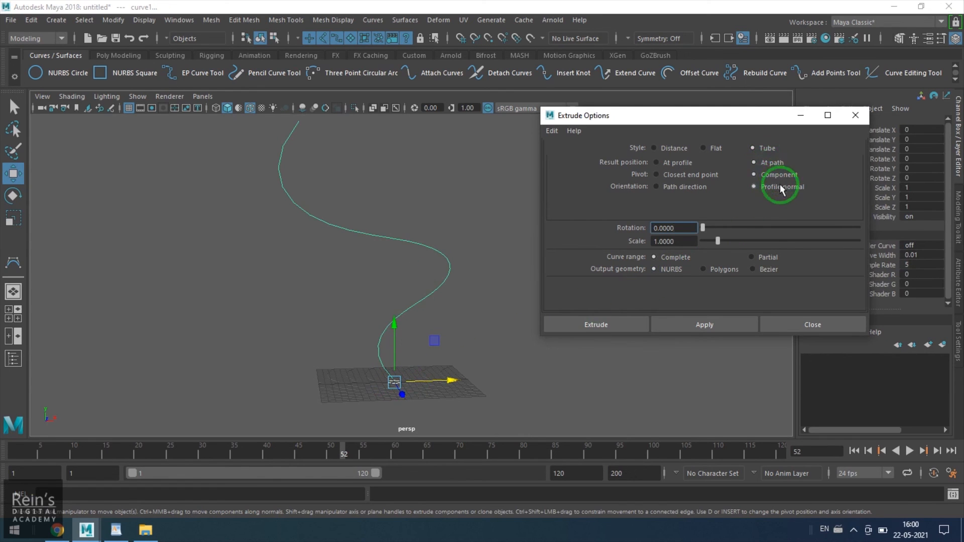
pyautogui.click(685, 323)
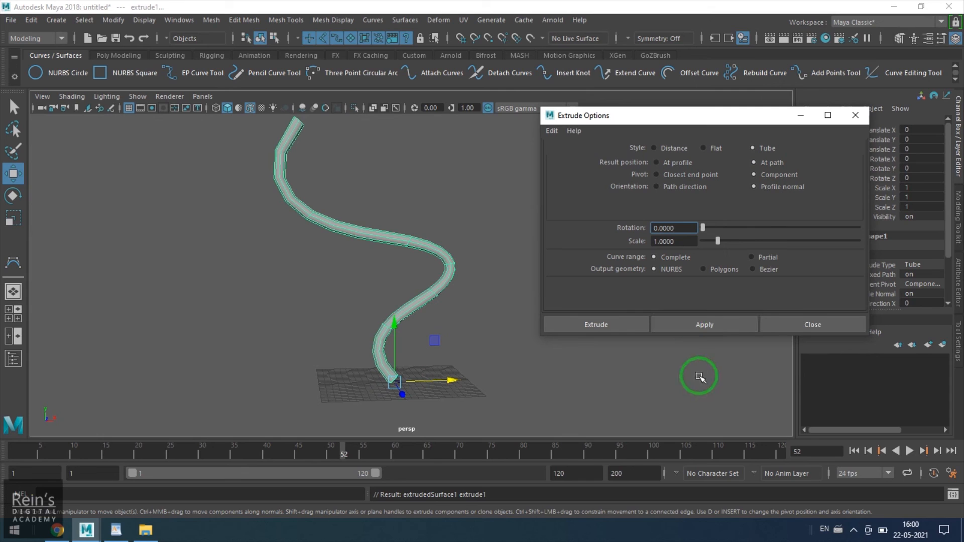
# Delete the test tube, reselect circle and curve, and set Curve range to Partial.
pyautogui.click(442, 298)
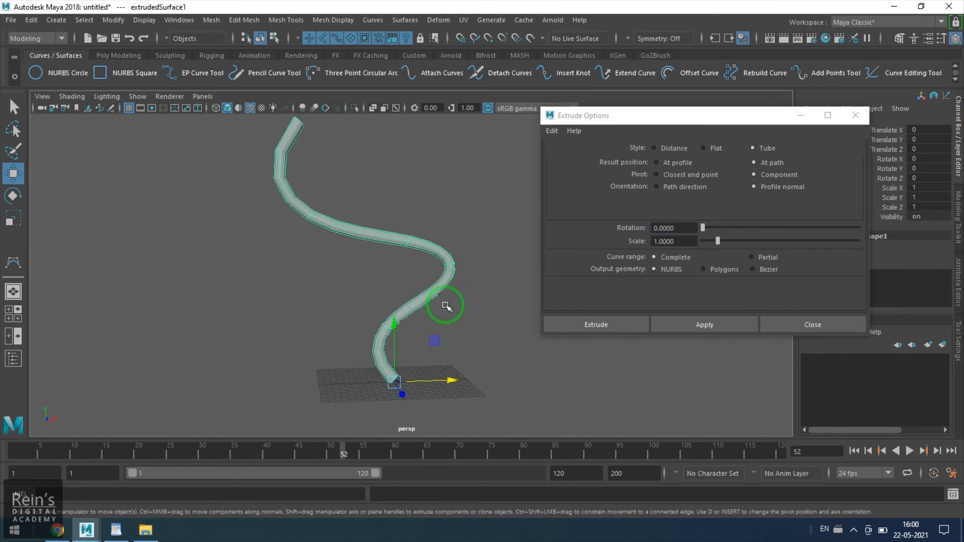
pyautogui.press('Delete')
pyautogui.click(399, 382)
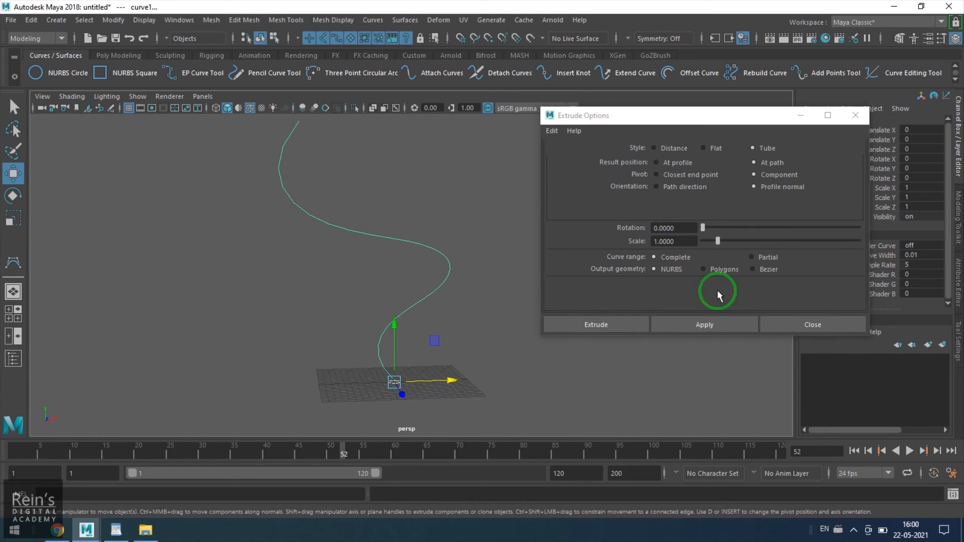
pyautogui.click(767, 259)
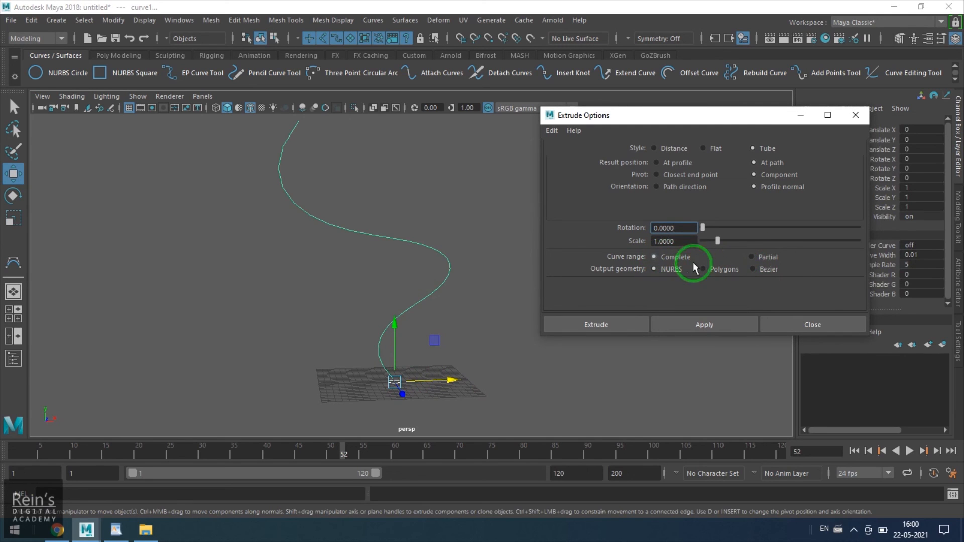
# Extrude the partial-range tube and select it.
pyautogui.click(594, 325)
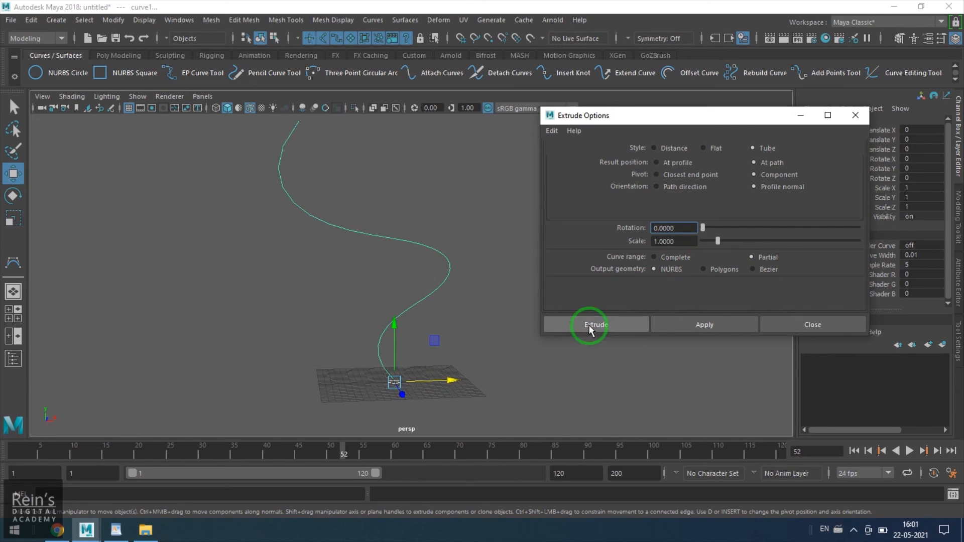
pyautogui.click(484, 339)
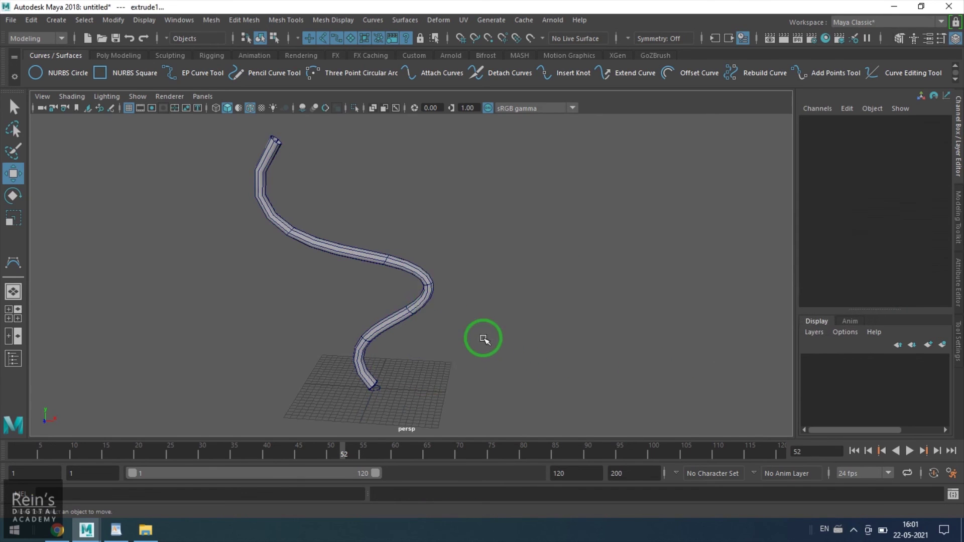
pyautogui.click(430, 286)
# Expand subCurve2 in the Channel Box and scrub Max Value to preview the tube shortening.
pyautogui.click(828, 274)
pyautogui.moveTo(754, 271)
pyautogui.keyDown('alt'); pyautogui.mouseDown()
pyautogui.moveTo(724, 260)
pyautogui.moveTo(665, 264)
pyautogui.moveTo(626, 300)
pyautogui.moveTo(938, 309)
pyautogui.mouseUp(); pyautogui.keyUp('alt')
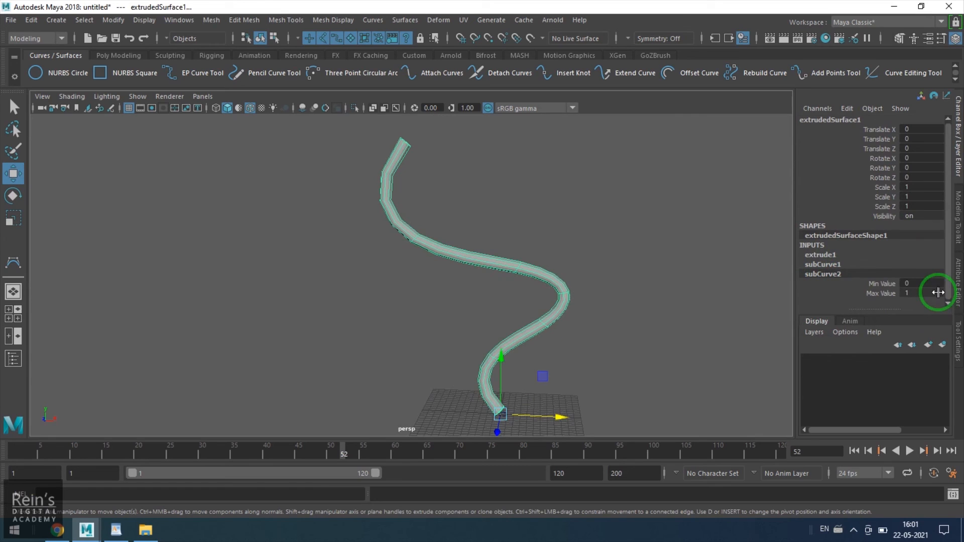
pyautogui.click(896, 296)
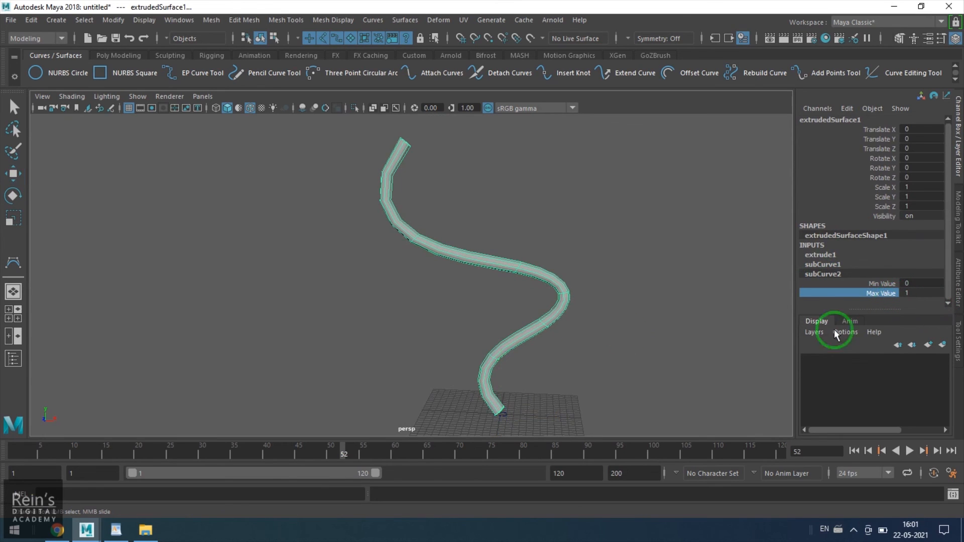
pyautogui.moveTo(620, 306)
pyautogui.mouseDown(button='middle')
pyautogui.moveTo(613, 310)
pyautogui.moveTo(624, 314)
pyautogui.moveTo(609, 319)
pyautogui.moveTo(631, 320)
pyautogui.mouseUp(button='middle')
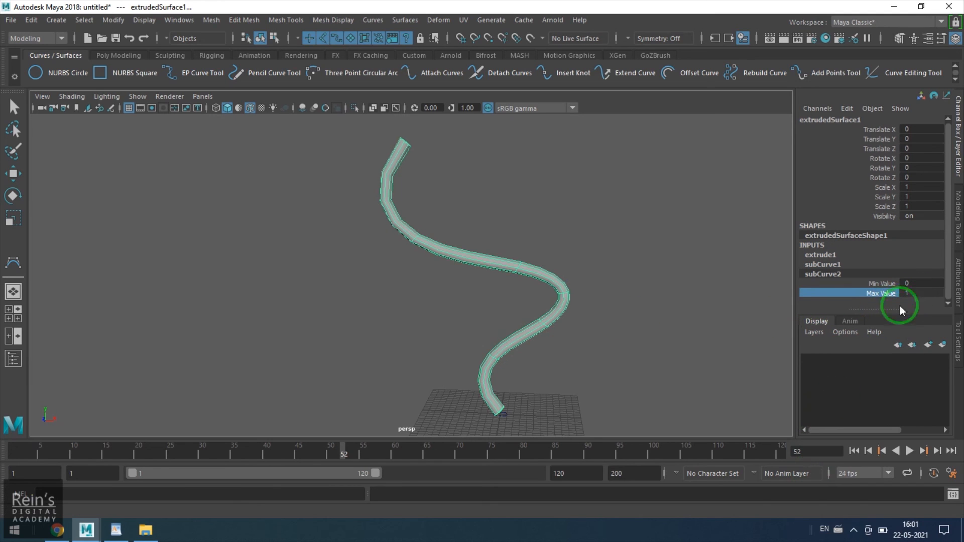
# At frame 1, set subCurve2 Max Value to 0 and key it.
pyautogui.click(857, 451)
pyautogui.doubleClick(919, 293)
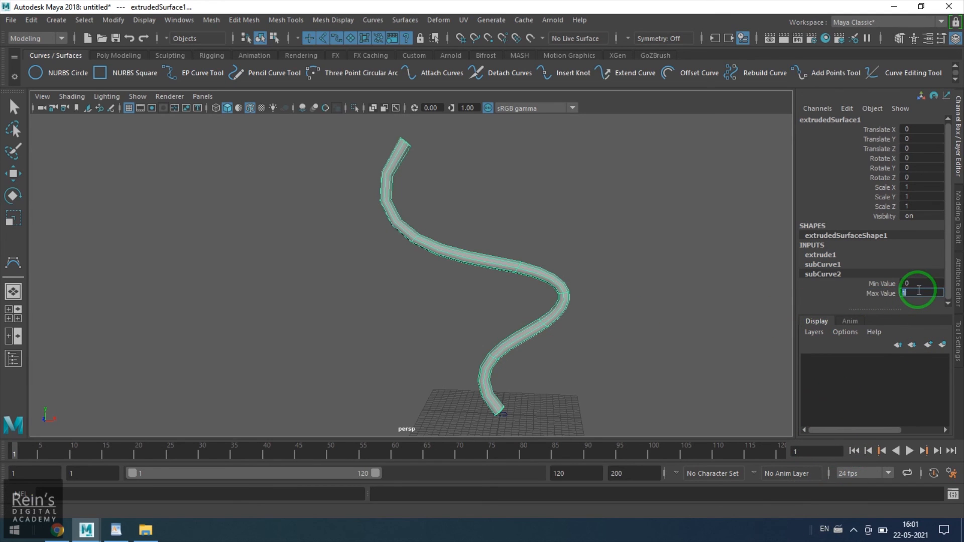
pyautogui.write('0')
pyautogui.press('Return')
pyautogui.click(881, 292)
pyautogui.rightClick(881, 293)
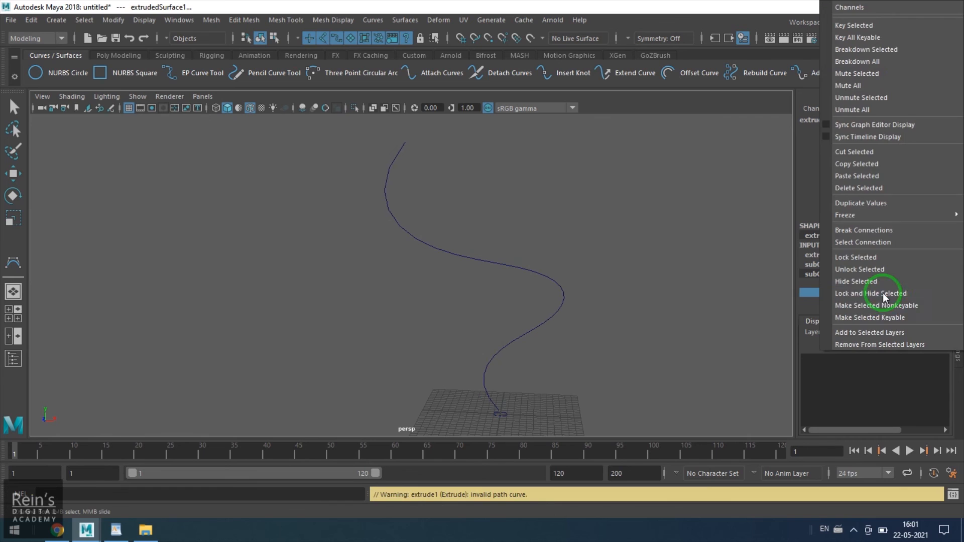
pyautogui.click(869, 32)
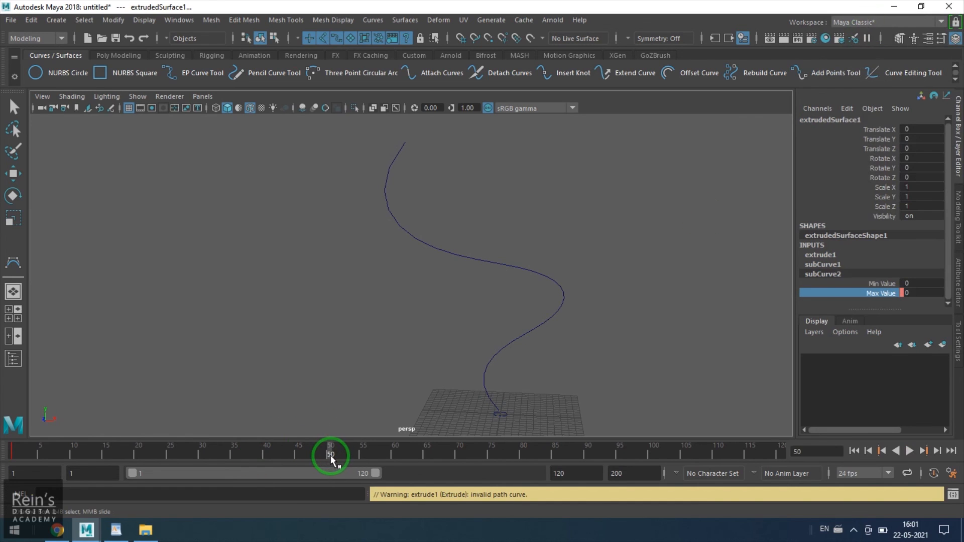
# At frame 50, set Max Value to 1 and key it.
pyautogui.click(922, 292)
pyautogui.write('1')
pyautogui.press('Return')
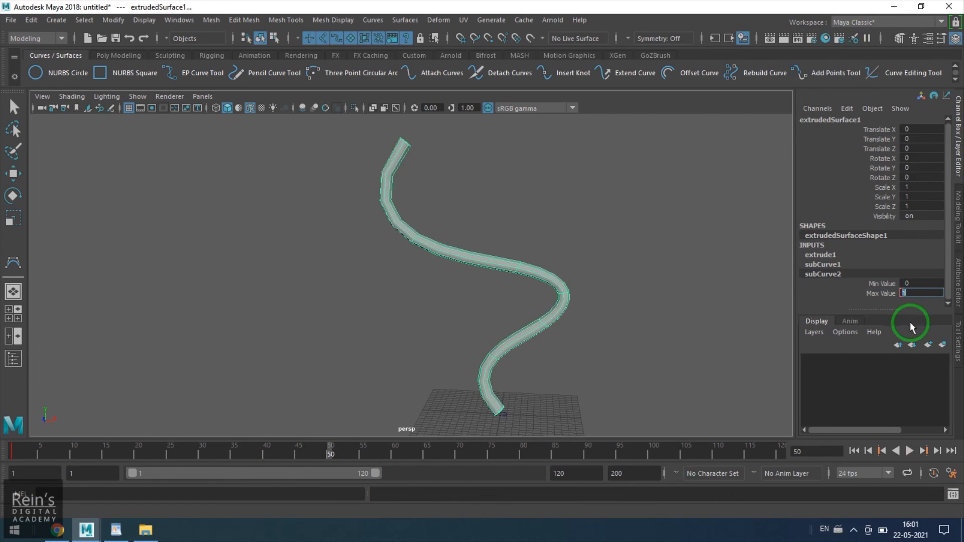
pyautogui.click(888, 295)
pyautogui.rightClick(889, 294)
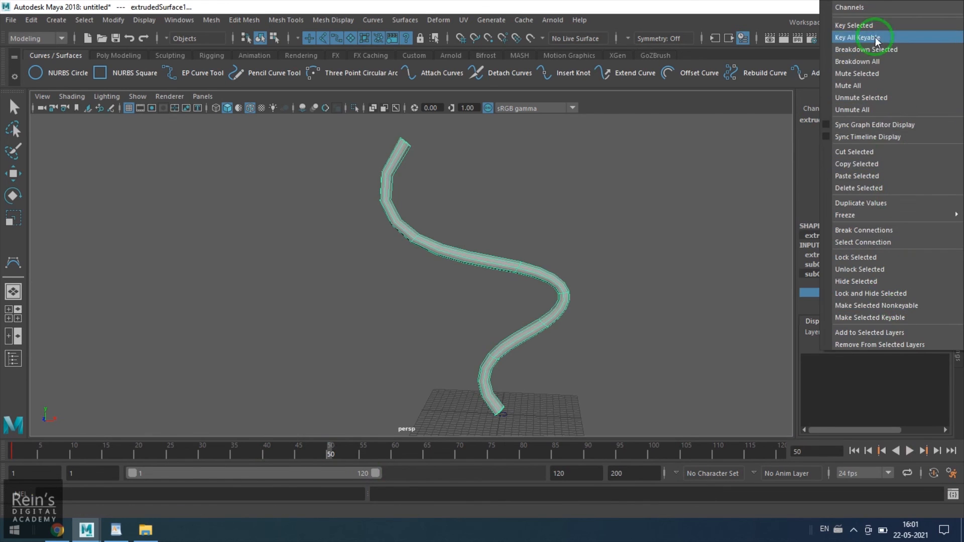
pyautogui.click(867, 26)
pyautogui.click(843, 255)
pyautogui.scroll(-1, 900, 301)
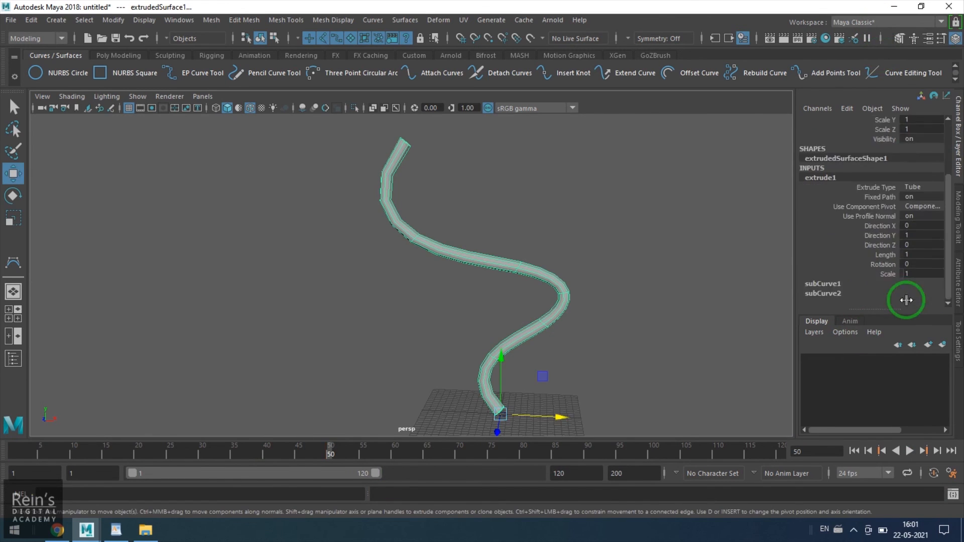
# Set extrude1 Scale to 0 so the tube tapers, and hide NURBS curves in the viewport.
pyautogui.click(921, 274)
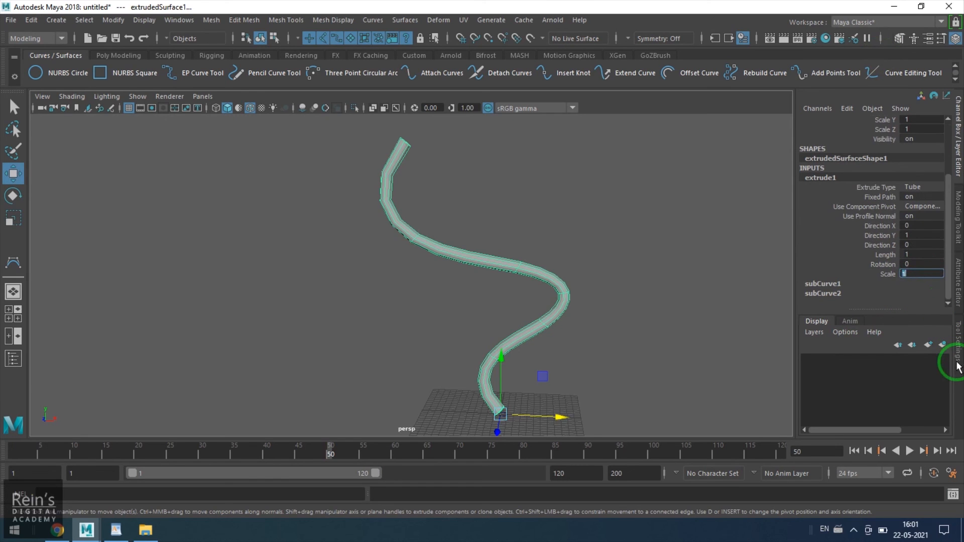
pyautogui.write('0')
pyautogui.click(681, 372)
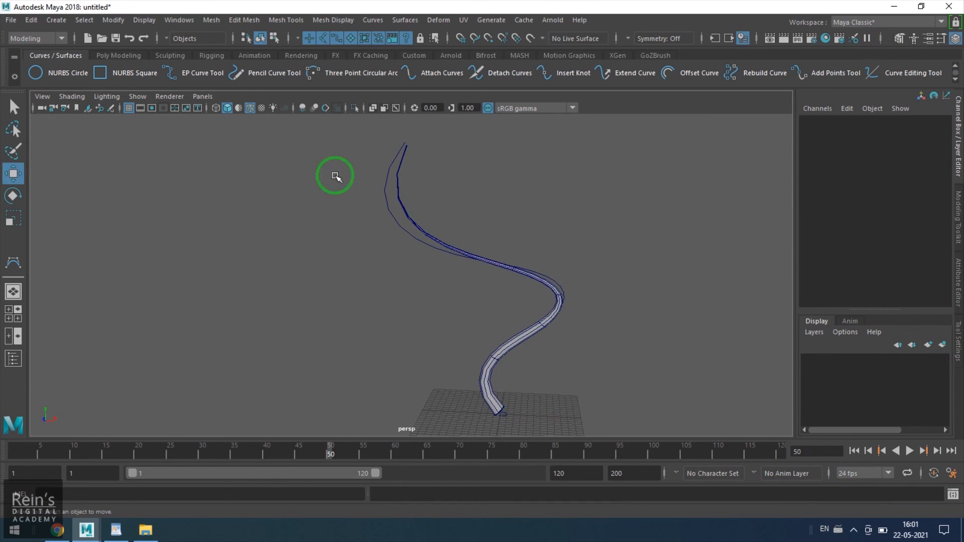
pyautogui.click(139, 96)
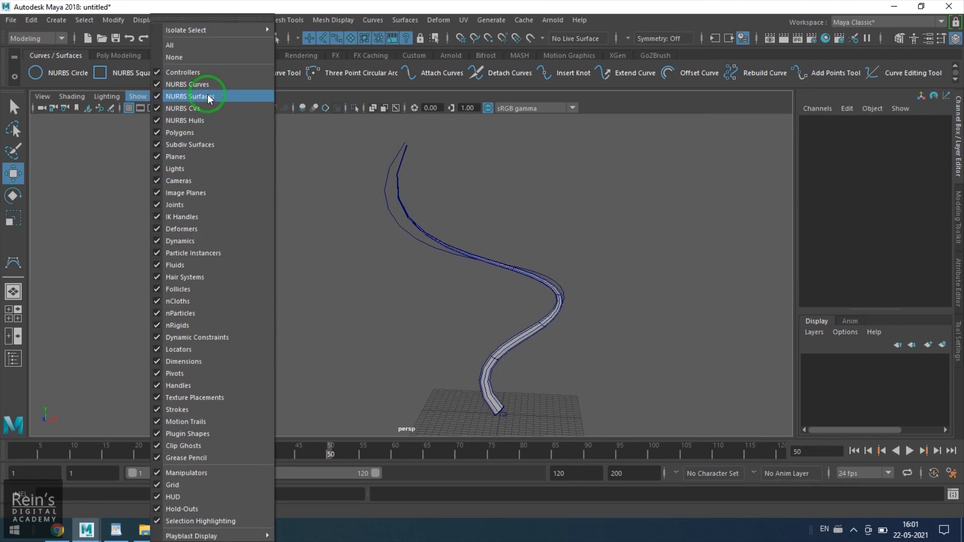
pyautogui.click(474, 366)
# Rewind to the first frame and play back the tube growing along the S-curve.
pyautogui.click(854, 451)
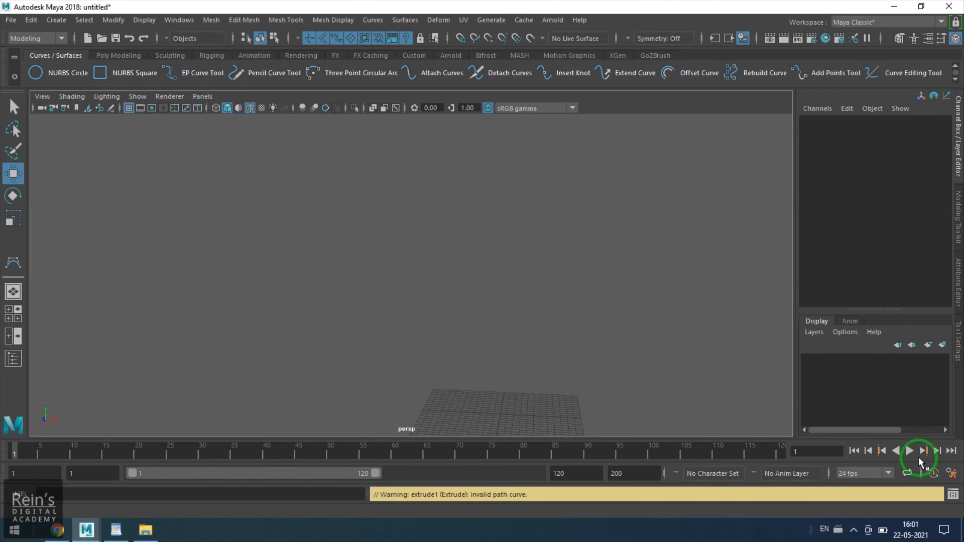
pyautogui.click(910, 451)
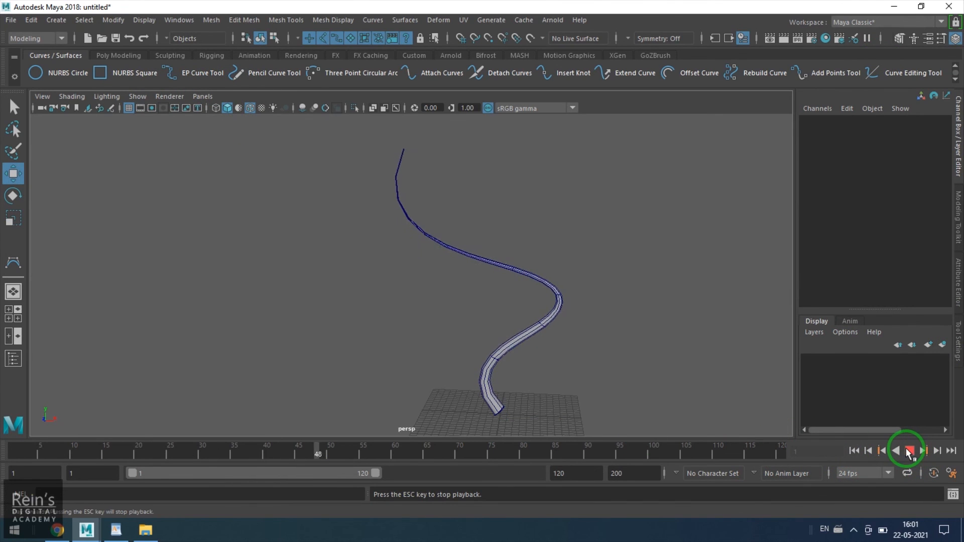